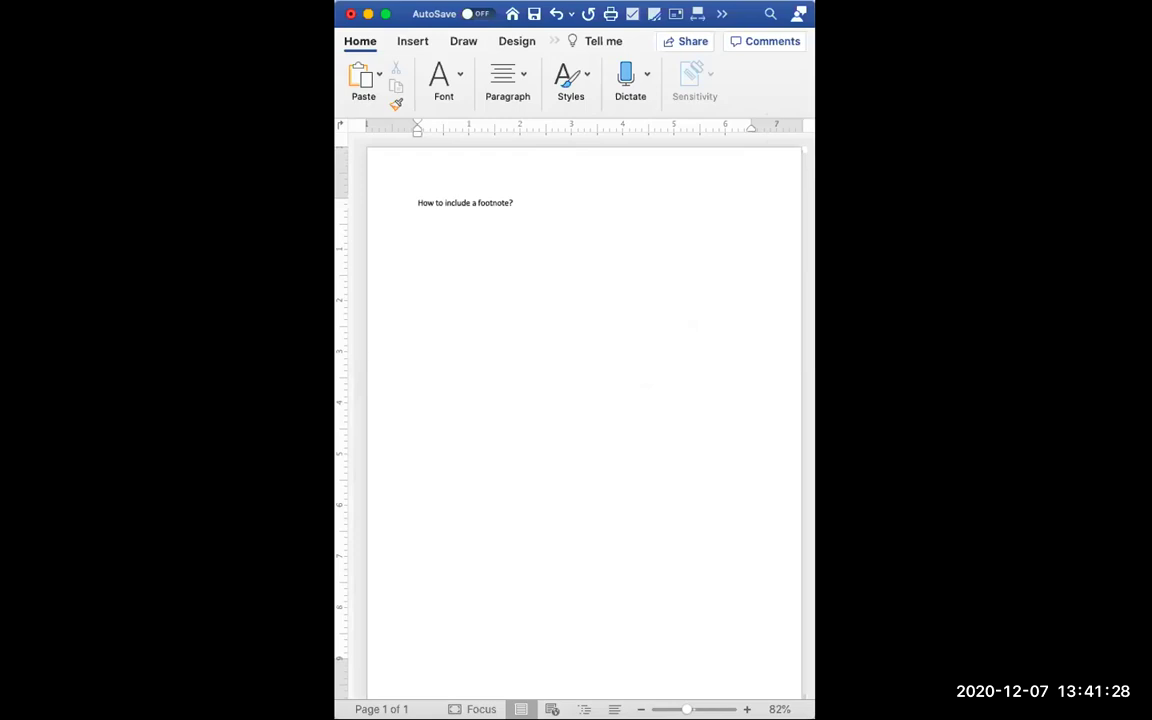
Enlarge the document window and write below the heading: "Rahula in his book mentioned briefly about the important teachings of the Buddha."
left_click(386, 14)
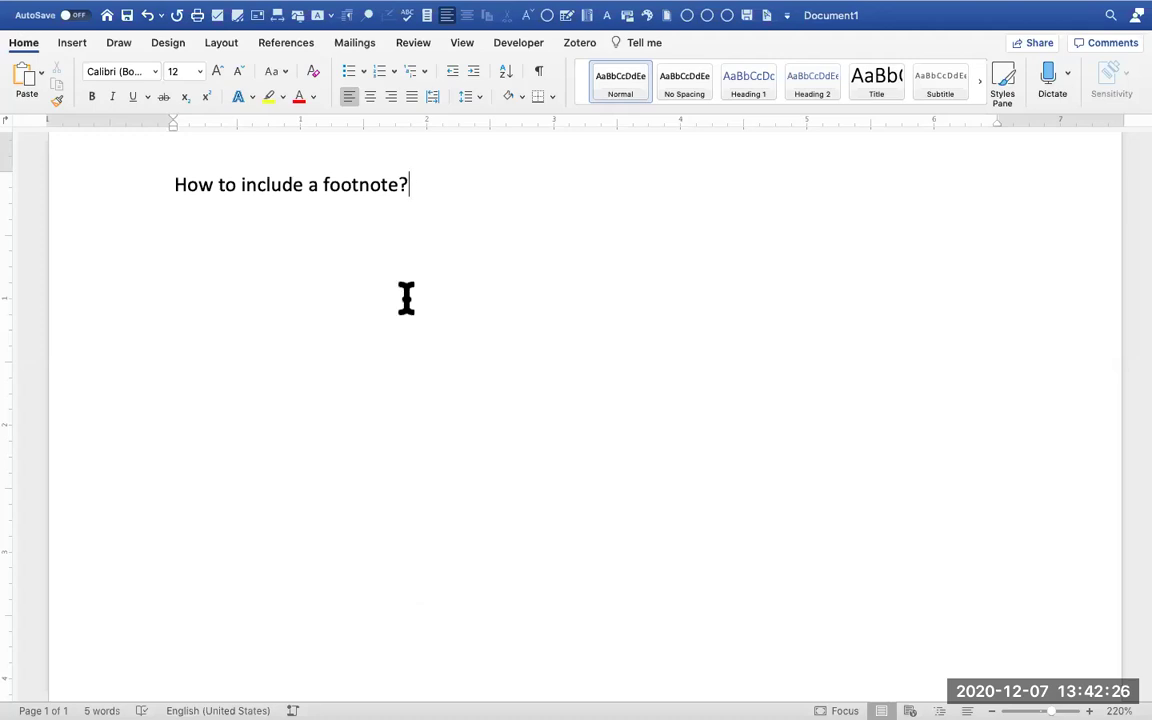
key("BackSpace")
type("?")
key("Return")
type("Rahula in his book mentioned ")
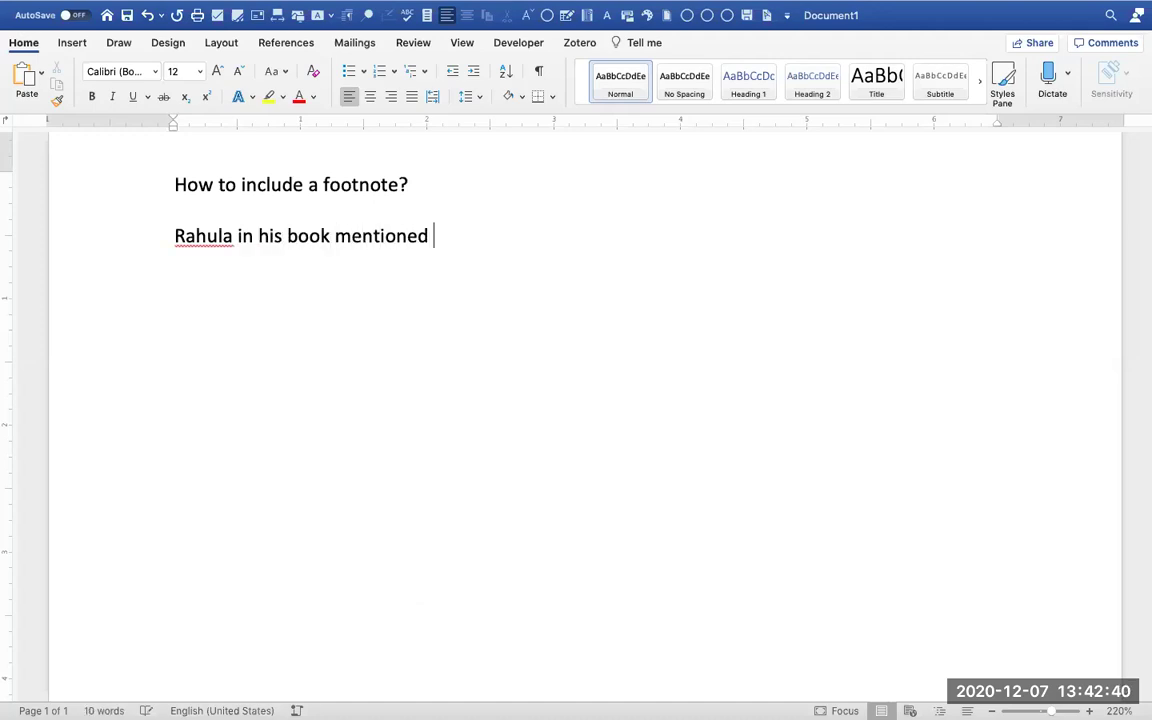
type("briefly about the ")
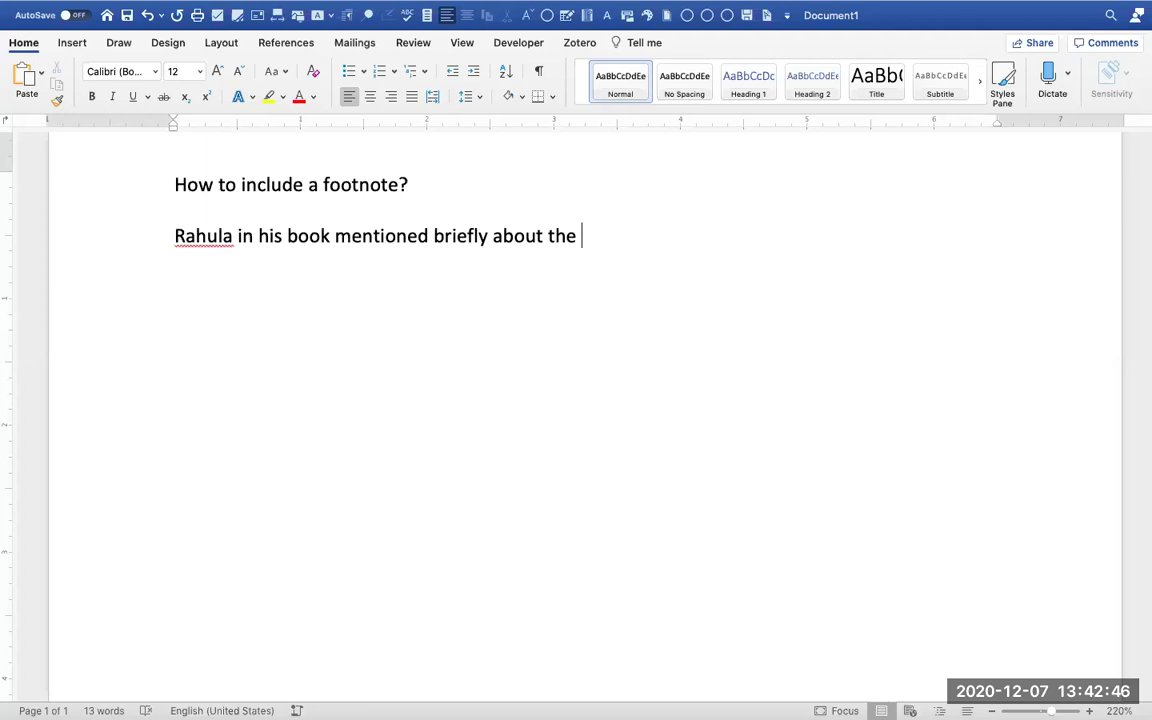
type("important tea")
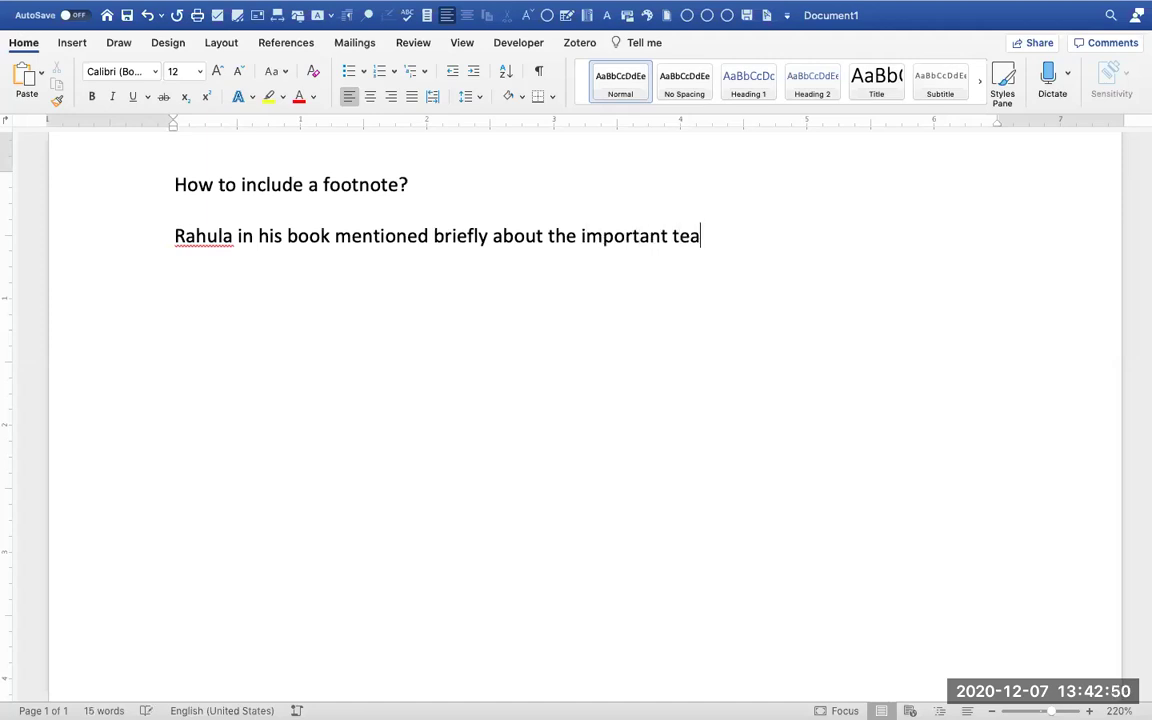
type("ching of")
key("BackSpace")
key("BackSpace")
key("BackSpace")
type("s of")
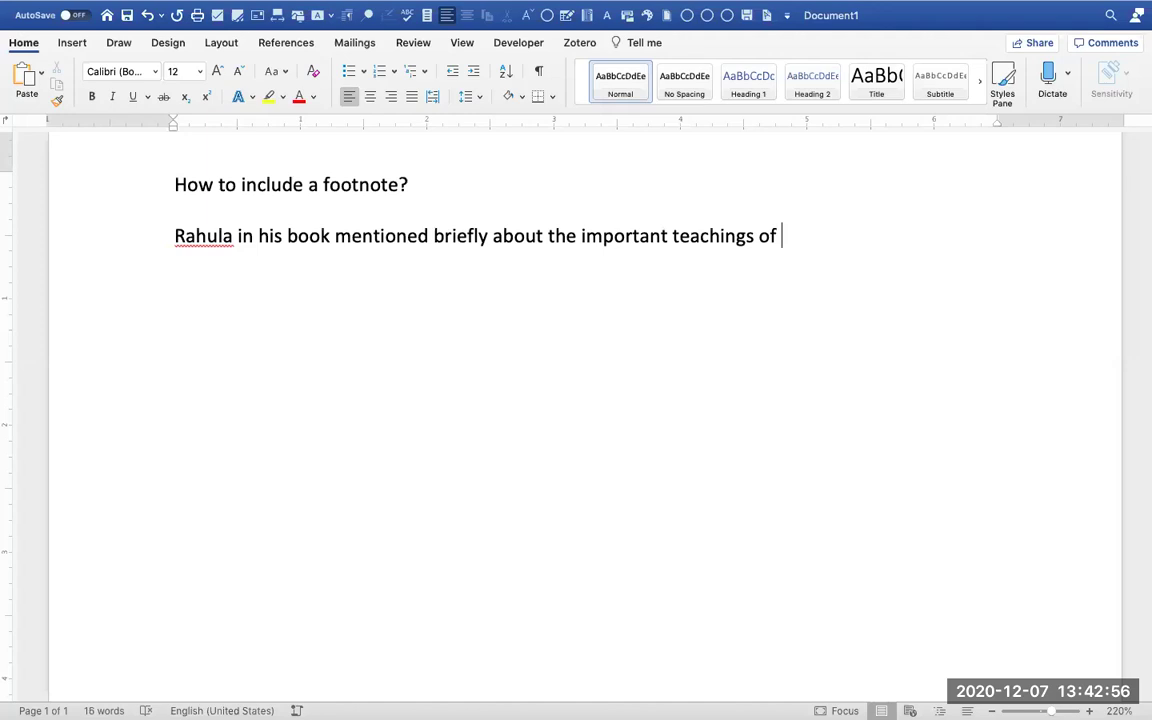
type(" the Buddha.")
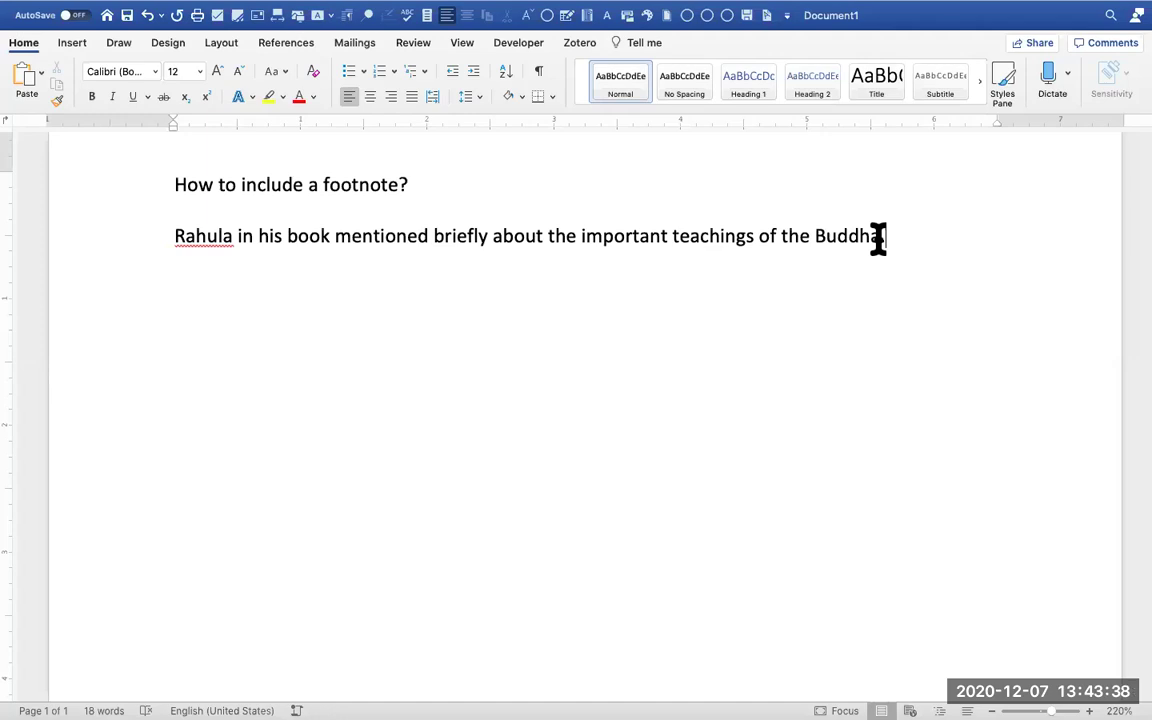
Try adding a plain number 1 by hand after the sentence's full stop, and remove it again
type(".1")
scroll(900, 240, "up", 10)
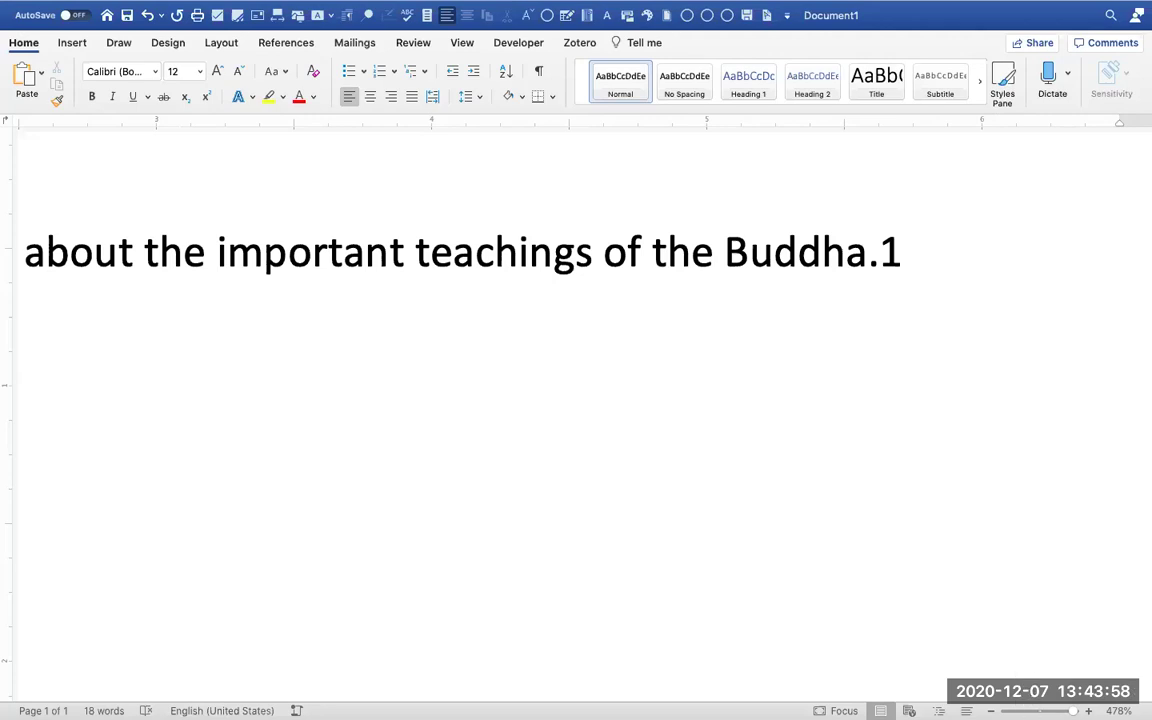
scroll(576, 250, "down", 3)
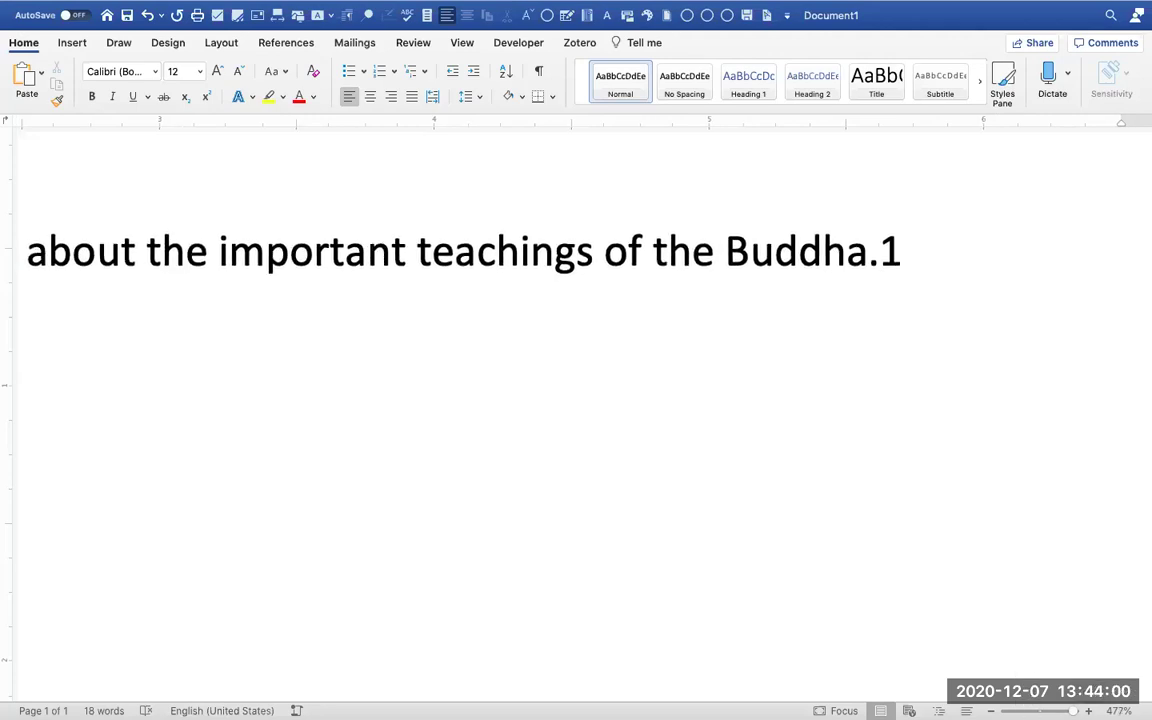
scroll(576, 250, "down", 5)
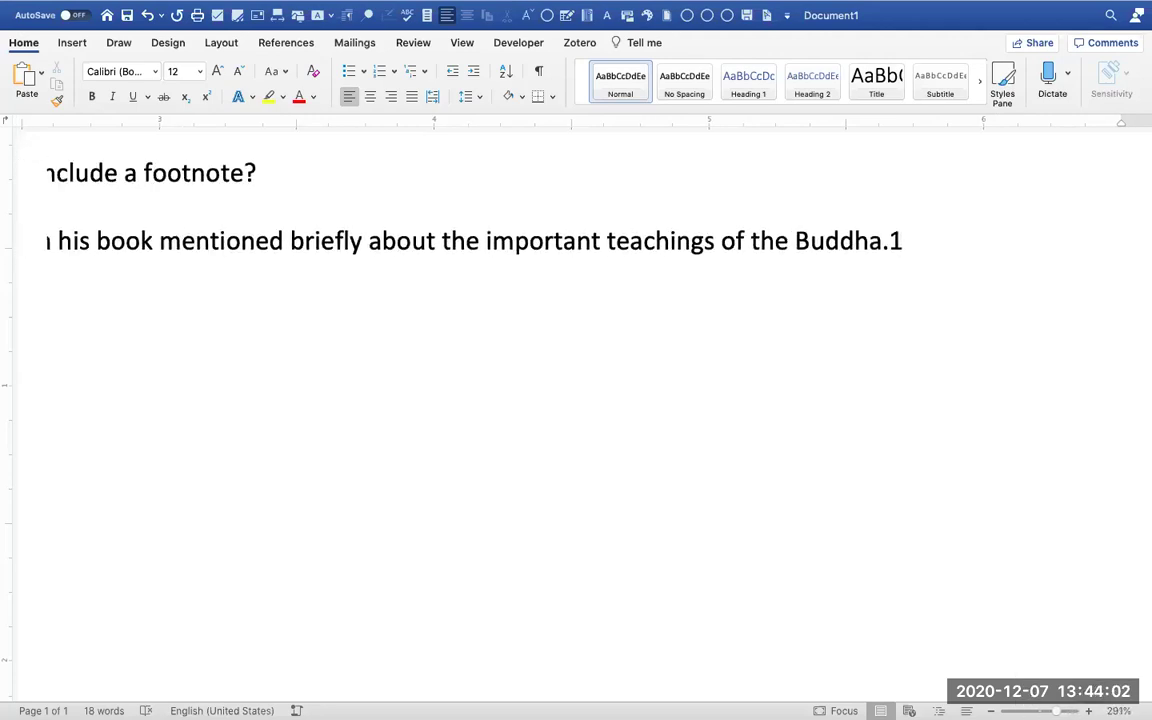
scroll(576, 400, "left", 5)
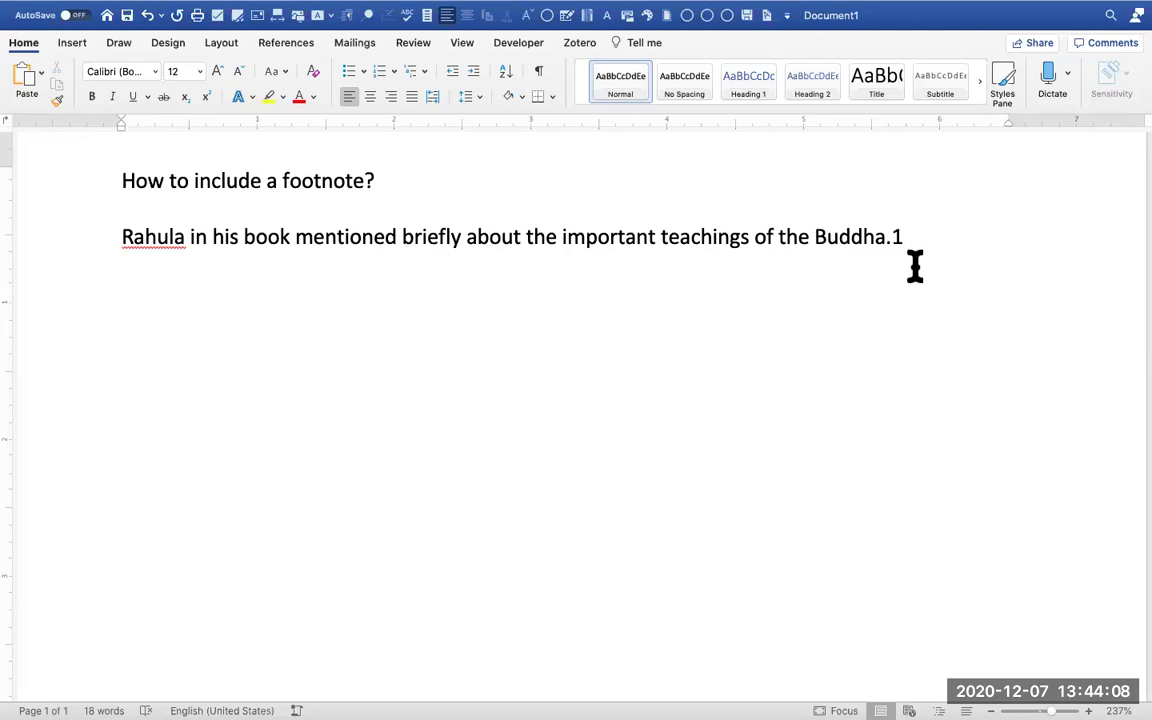
key("BackSpace")
Insert a footnote reference right after the word "Buddha", before the full stop
left_click(797, 237)
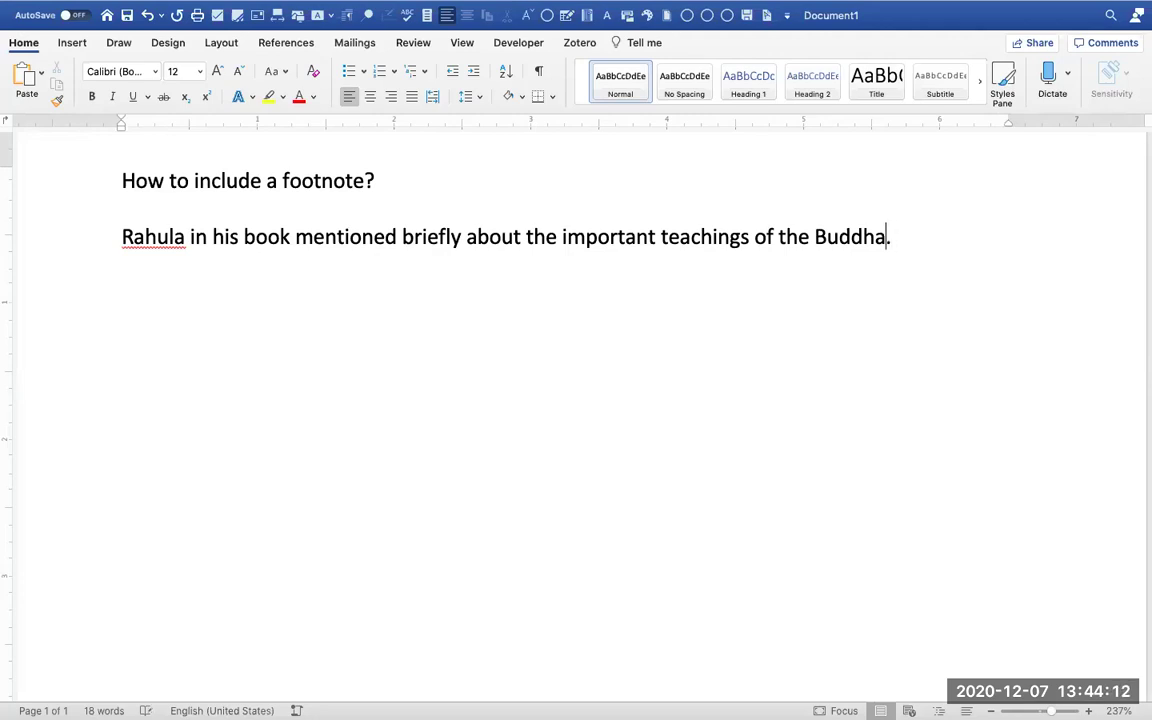
mouse_move(16, 8)
left_click(280, 45)
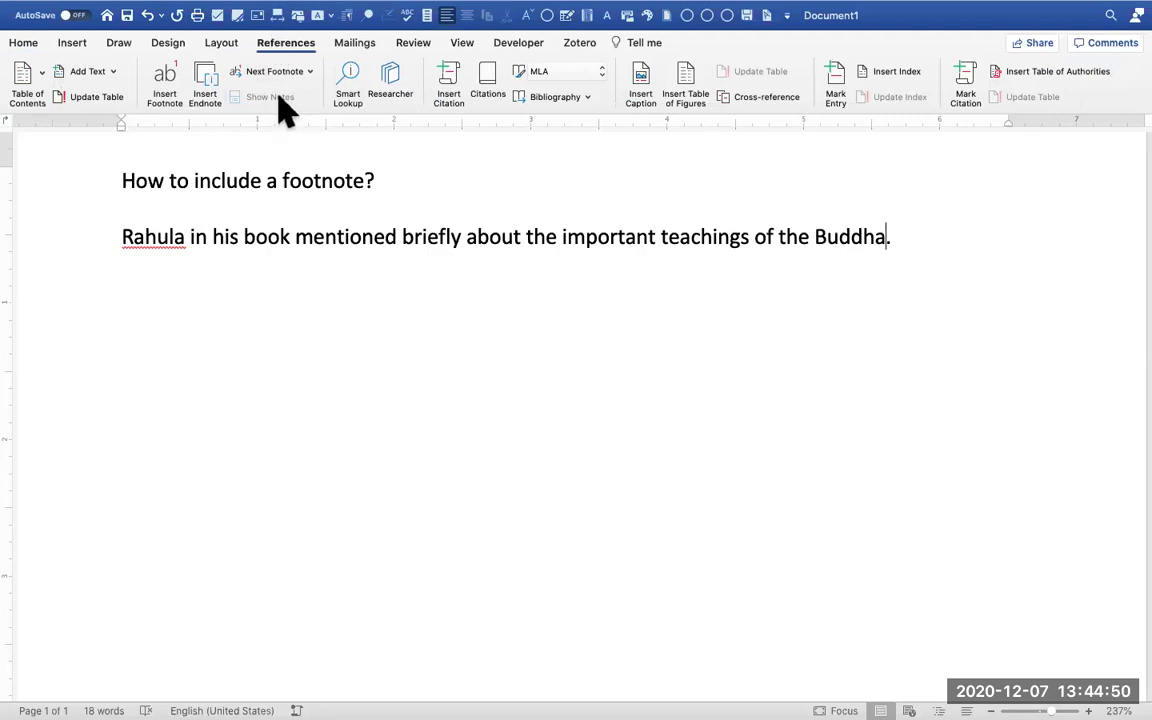
left_click(166, 85)
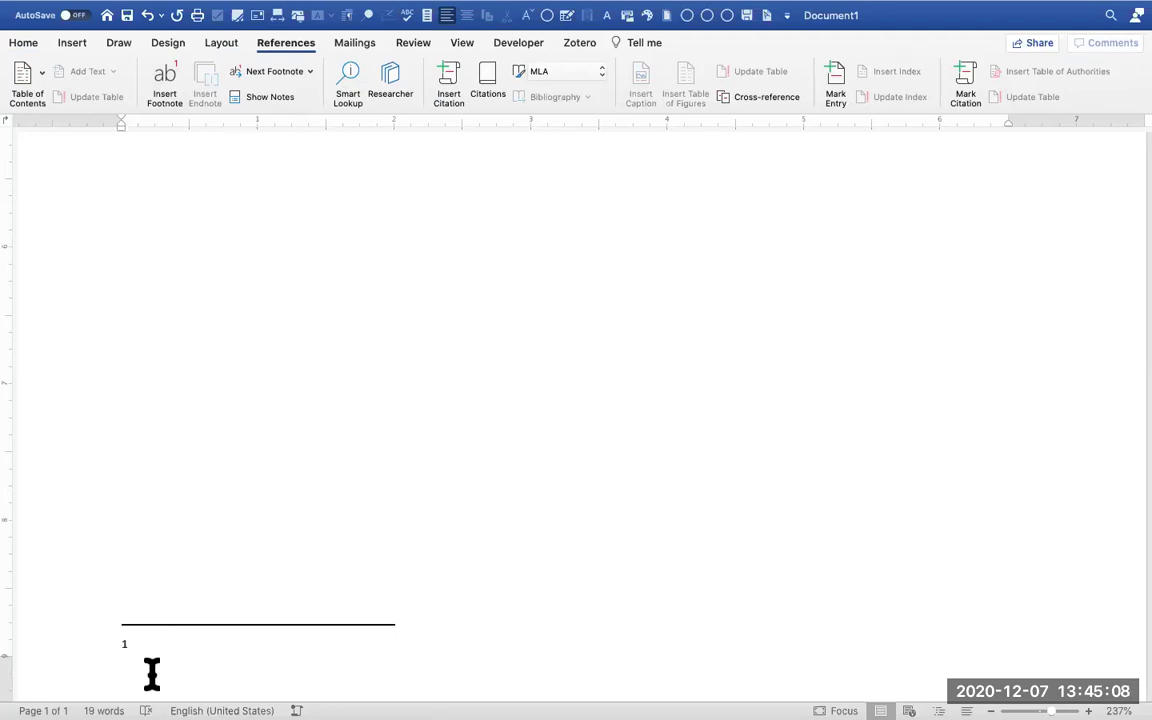
Start the footnote citation with the author "Rahula, Walpola," followed by the title "What the Buddha Taught," in italics
type("Ra")
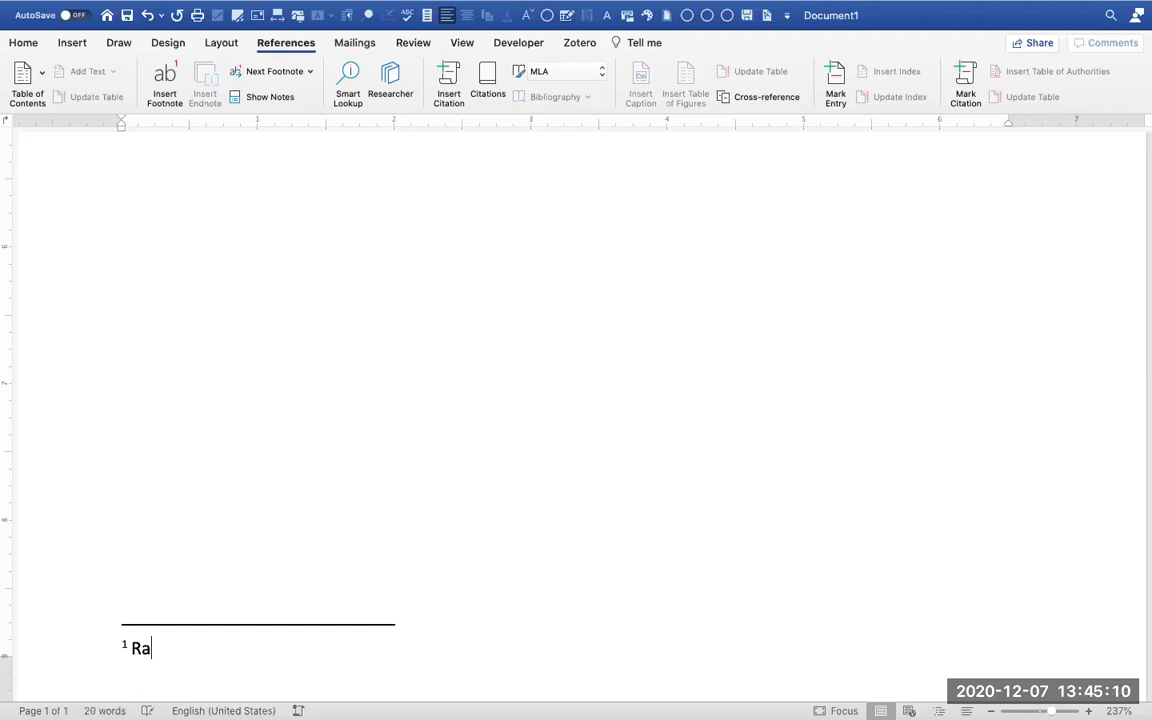
type("hula, ")
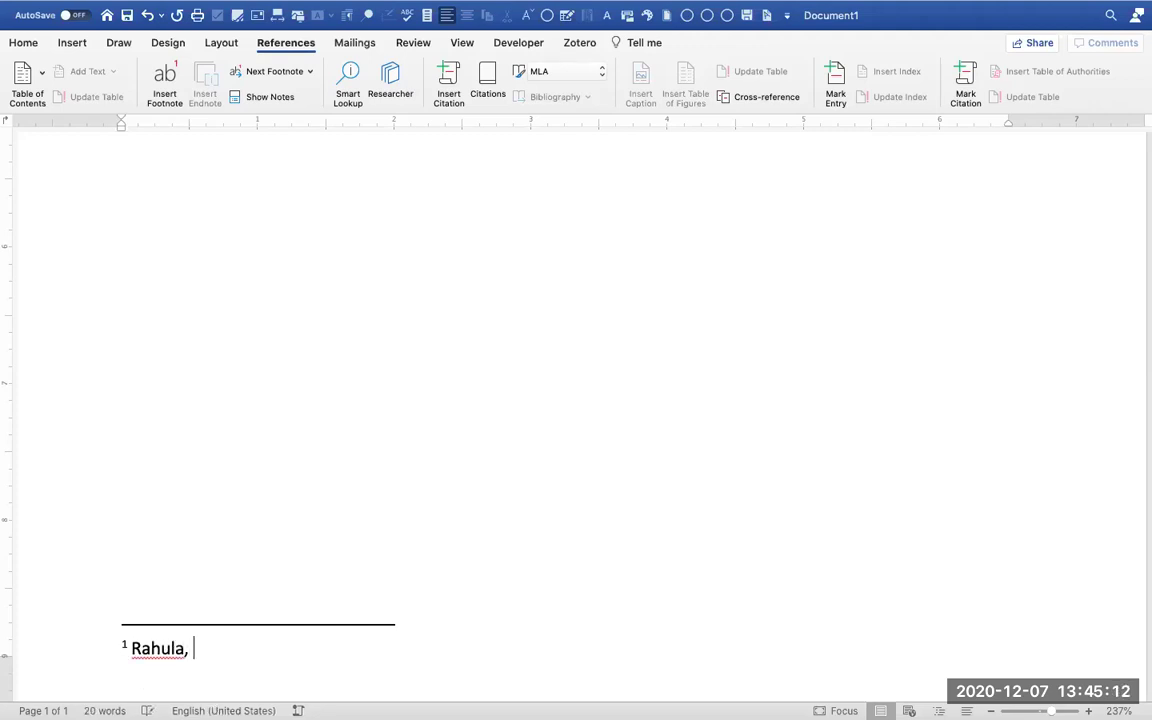
type("Wal")
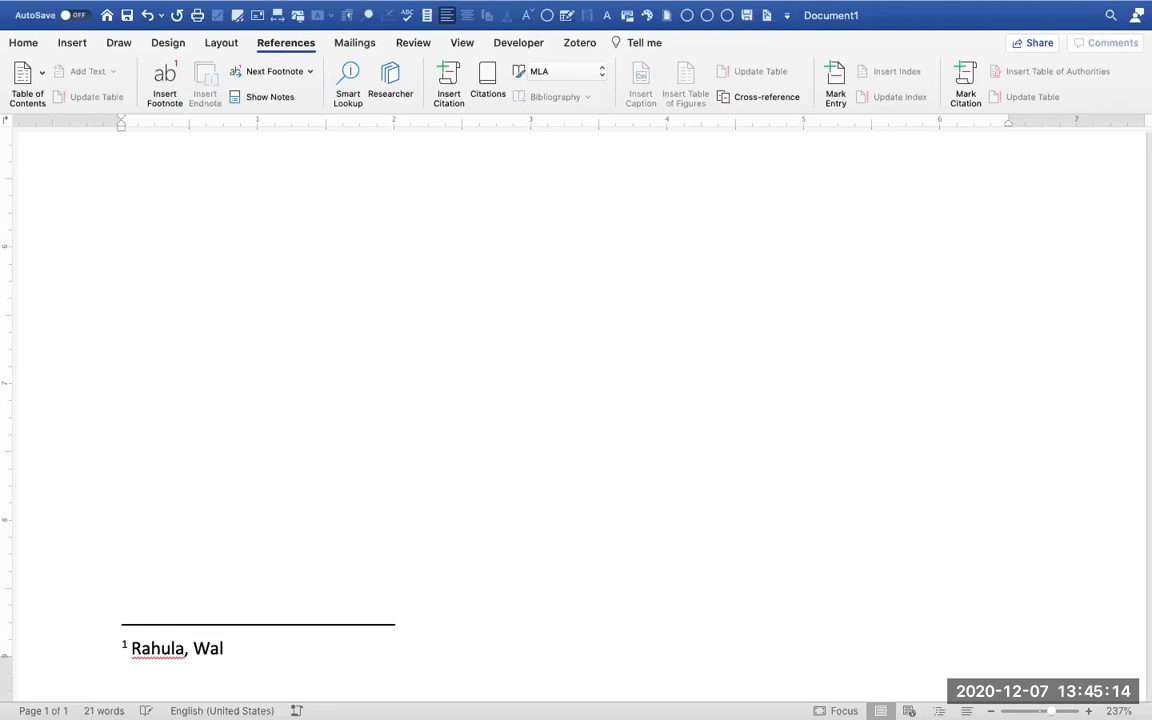
type("pola,")
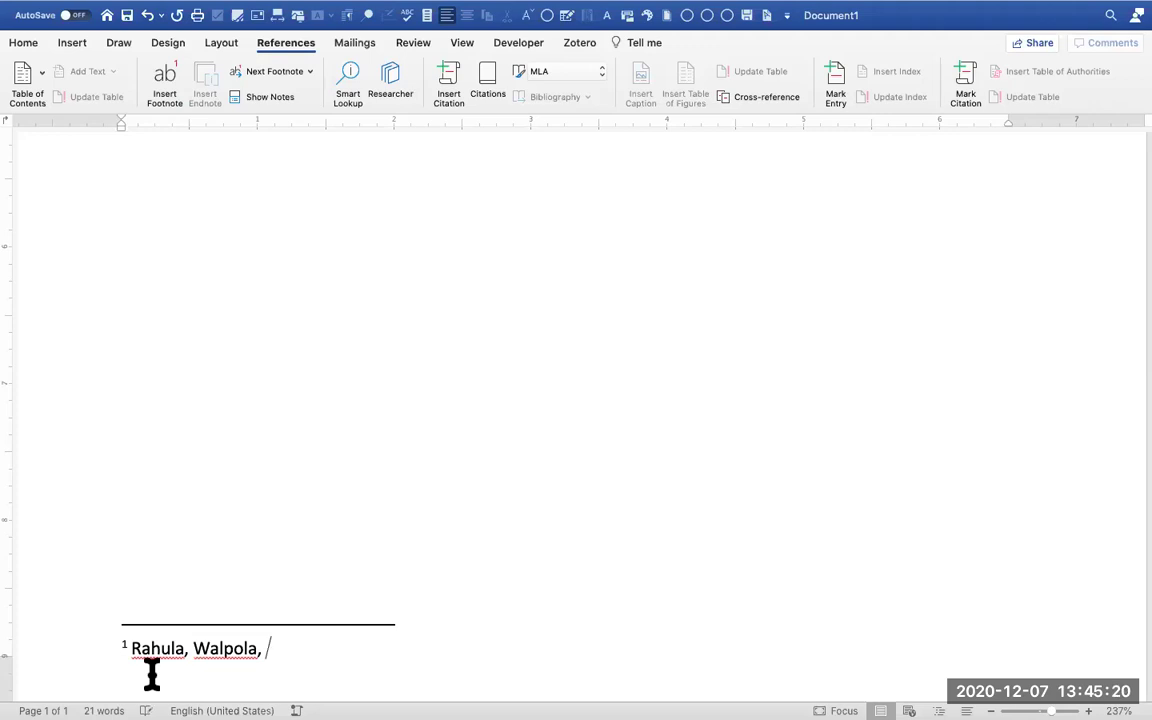
key("super+i")
type("T")
key("BackSpace")
type("What th")
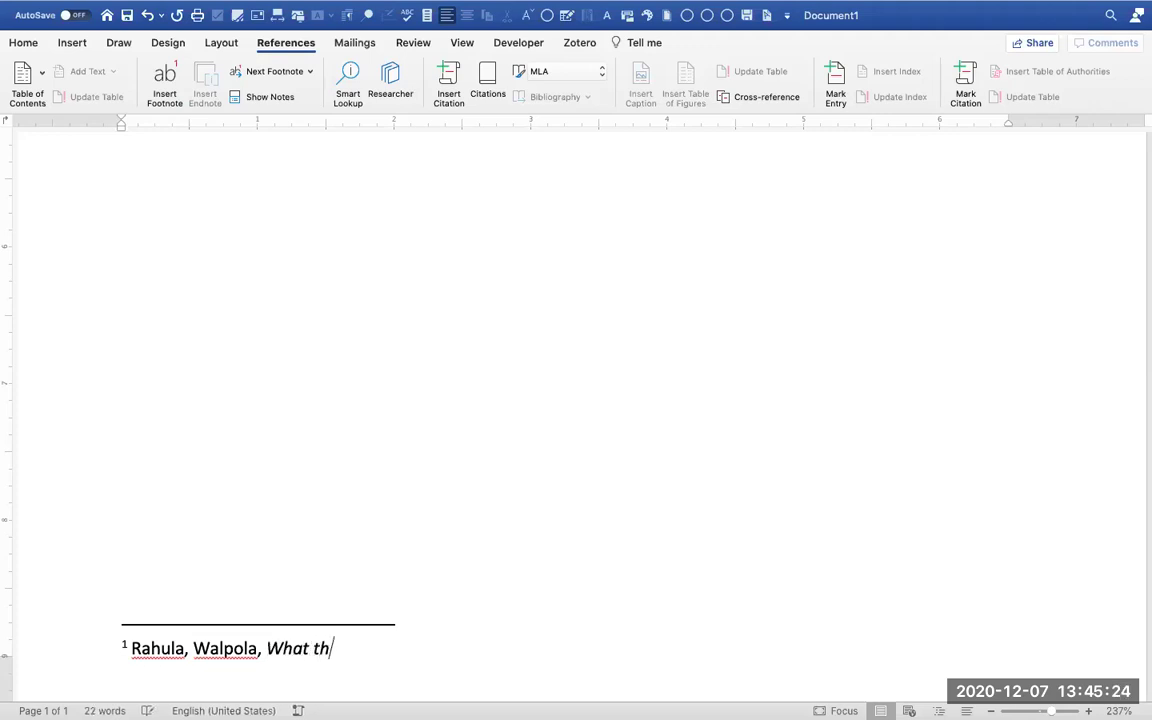
type("e Budd")
key("BackSpace")
key("BackSpace")
type("uddha Taugh")
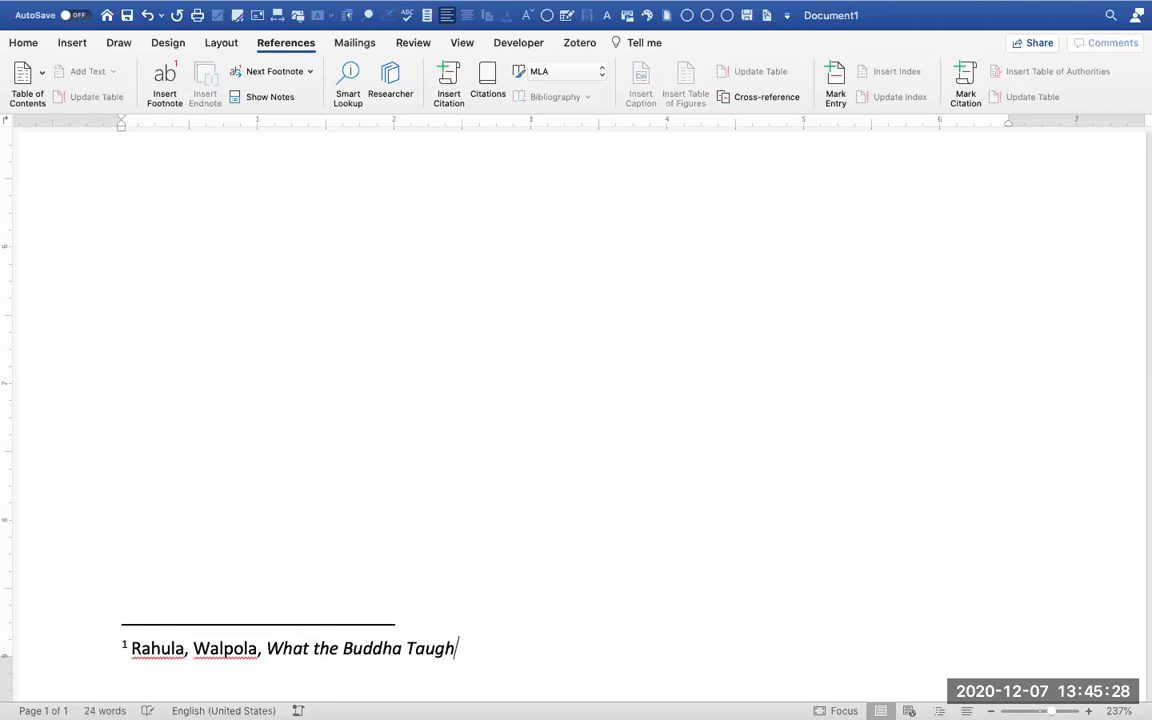
type("t, Colomob")
Try "Colombo" in italics after the book title in the footnote, and delete it
key("BackSpace")
key("BackSpace")
type("bo")
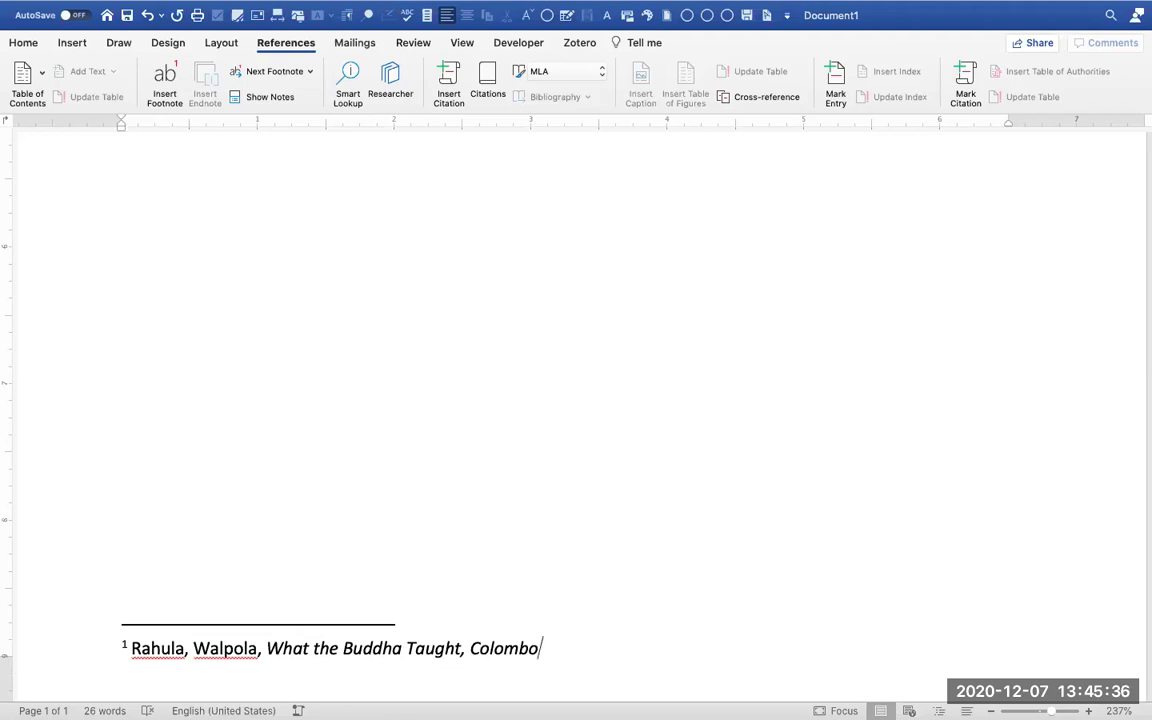
key("BackSpace")
key("BackSpace")
key("BackSpace")
key("BackSpace")
key("BackSpace")
key("BackSpace")
key("BackSpace")
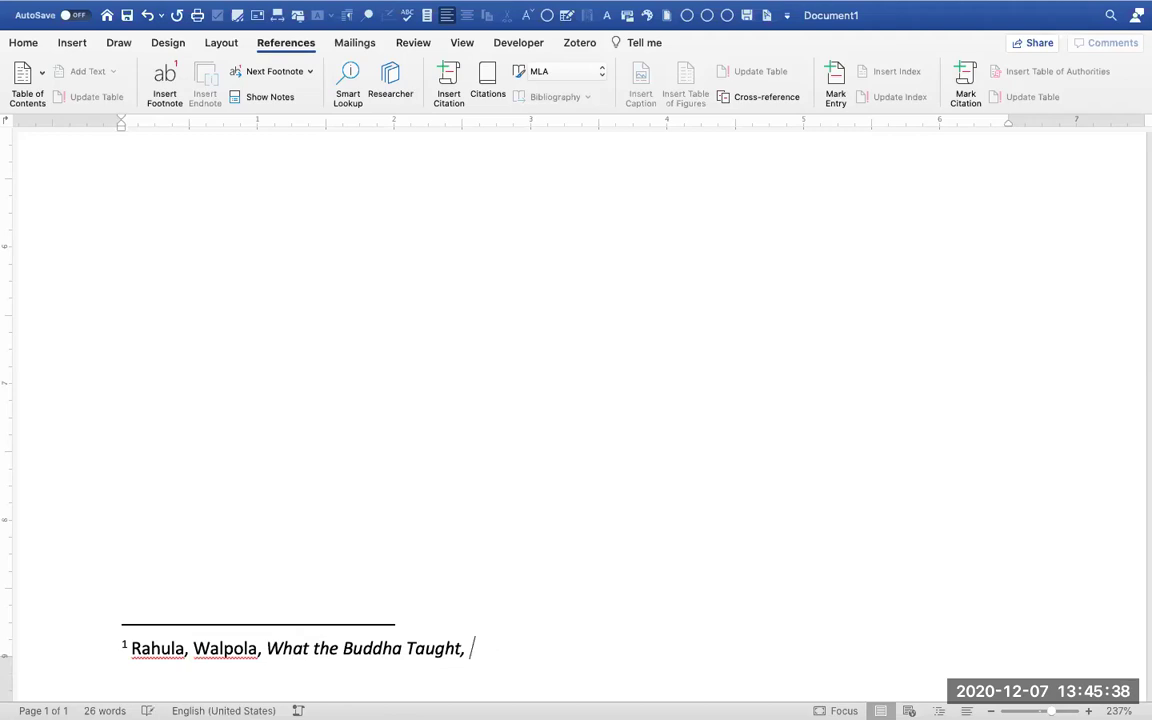
Switch off italics after the book title, try "Colombo" as the next citation item and delete it
key("super+i")
type("C")
key("BackSpace")
type("Colombo")
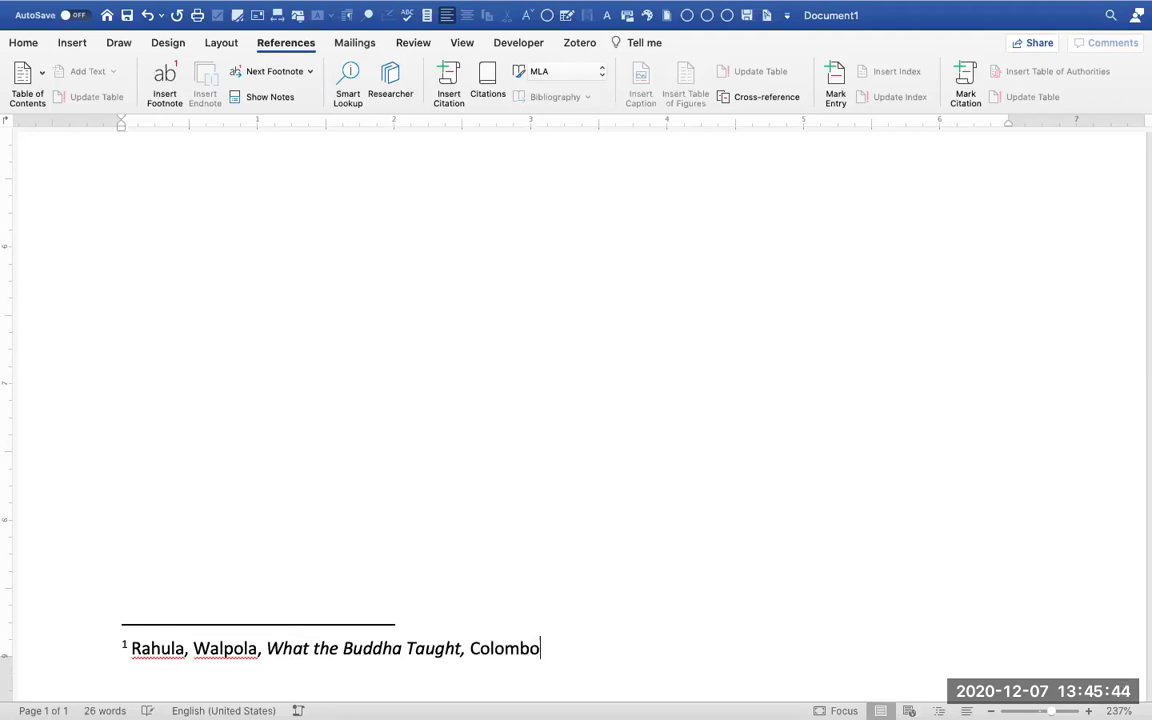
key("BackSpace")
key("BackSpace")
key("BackSpace")
key("BackSpace")
key("BackSpace")
key("BackSpace")
key("BackSpace")
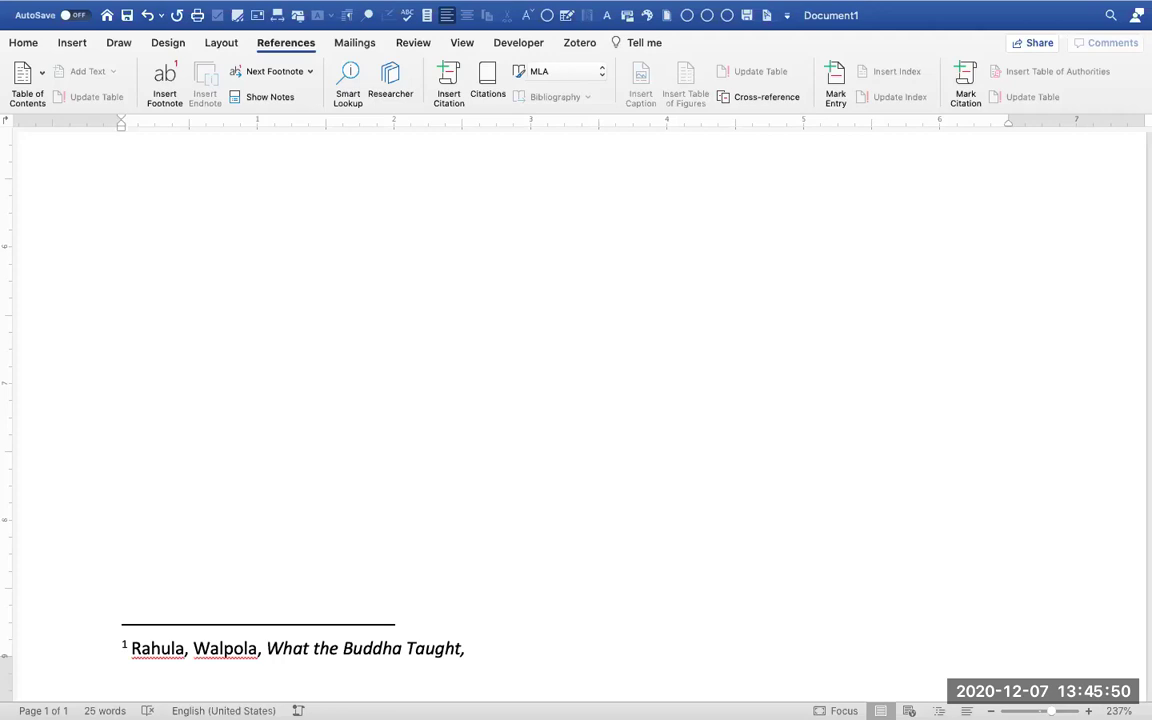
Complete the footnote citation with "Samayawardhana Publishers, Colombo, 1956, p.107." in regular text
type("Samayaw")
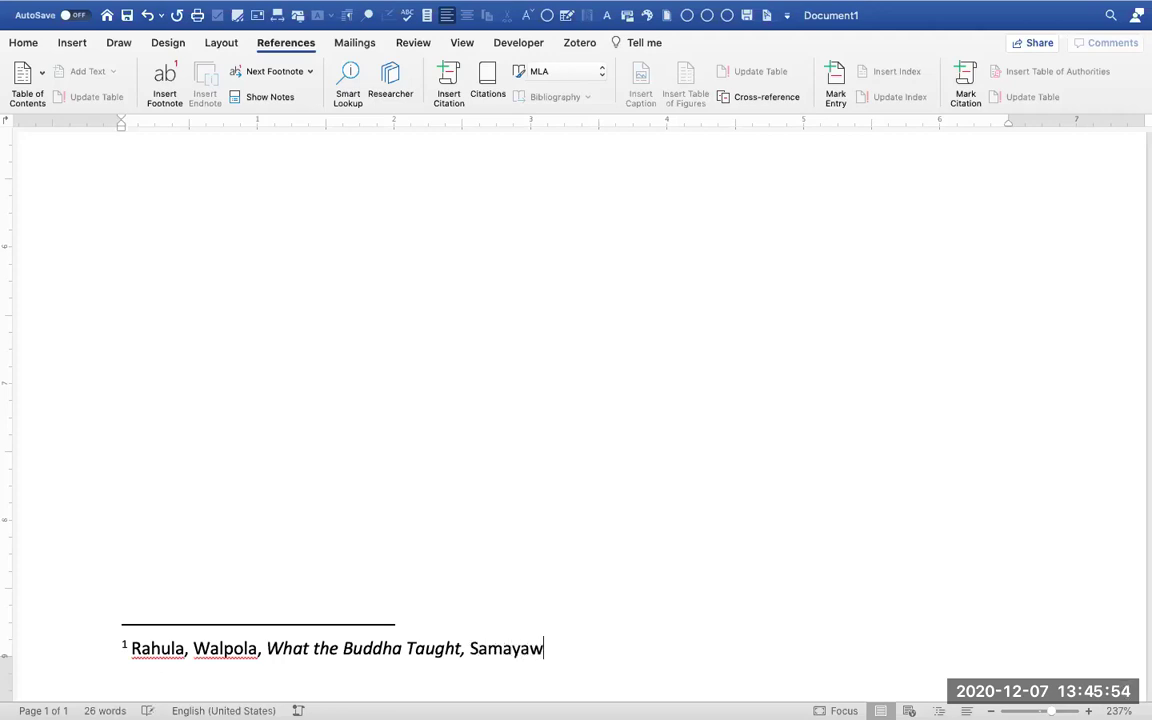
type("ardhana")
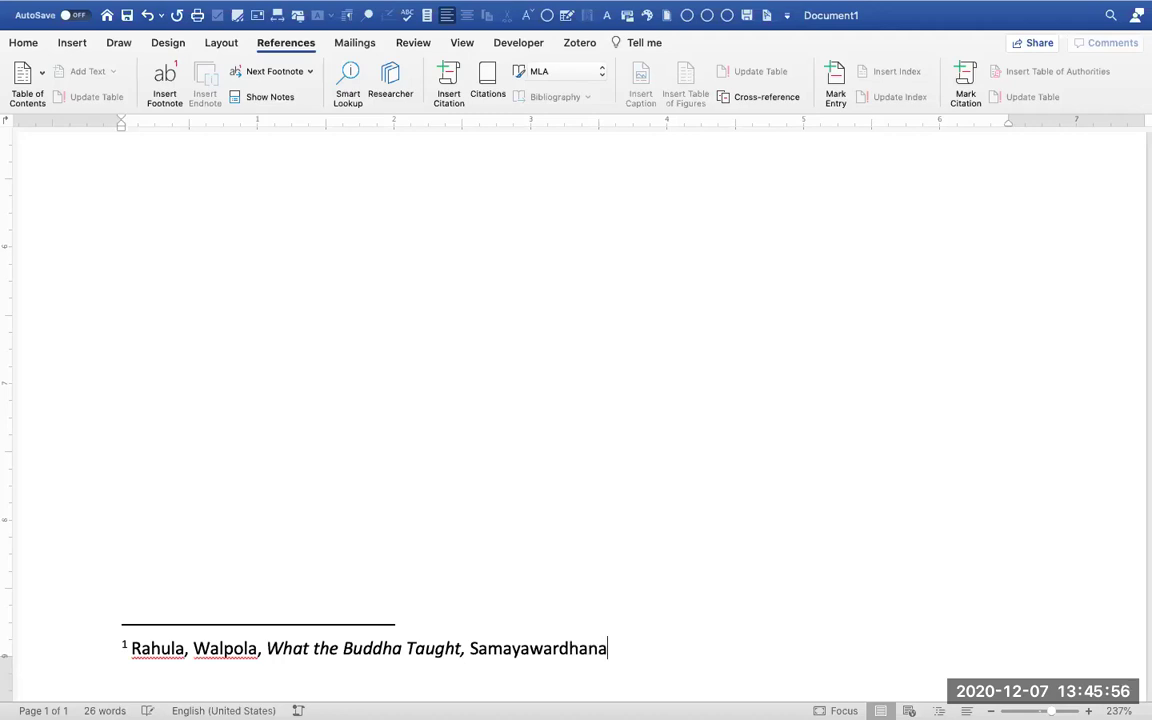
type(",")
type(" Publishers")
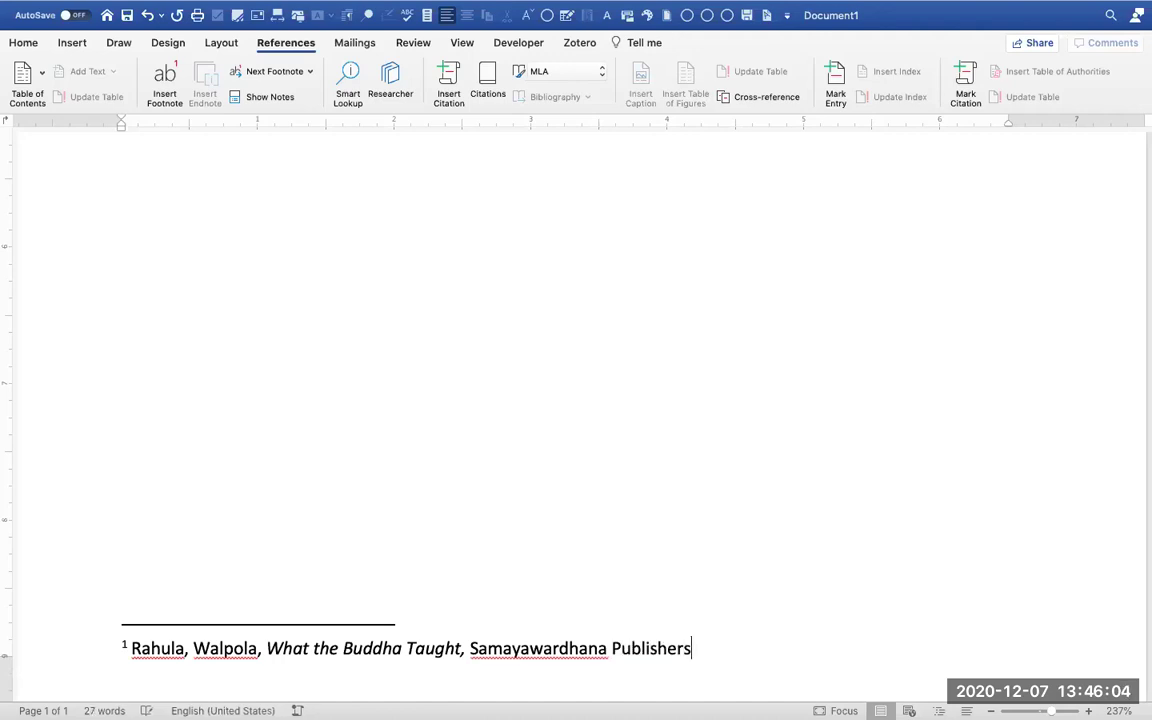
type(", Colombo, ")
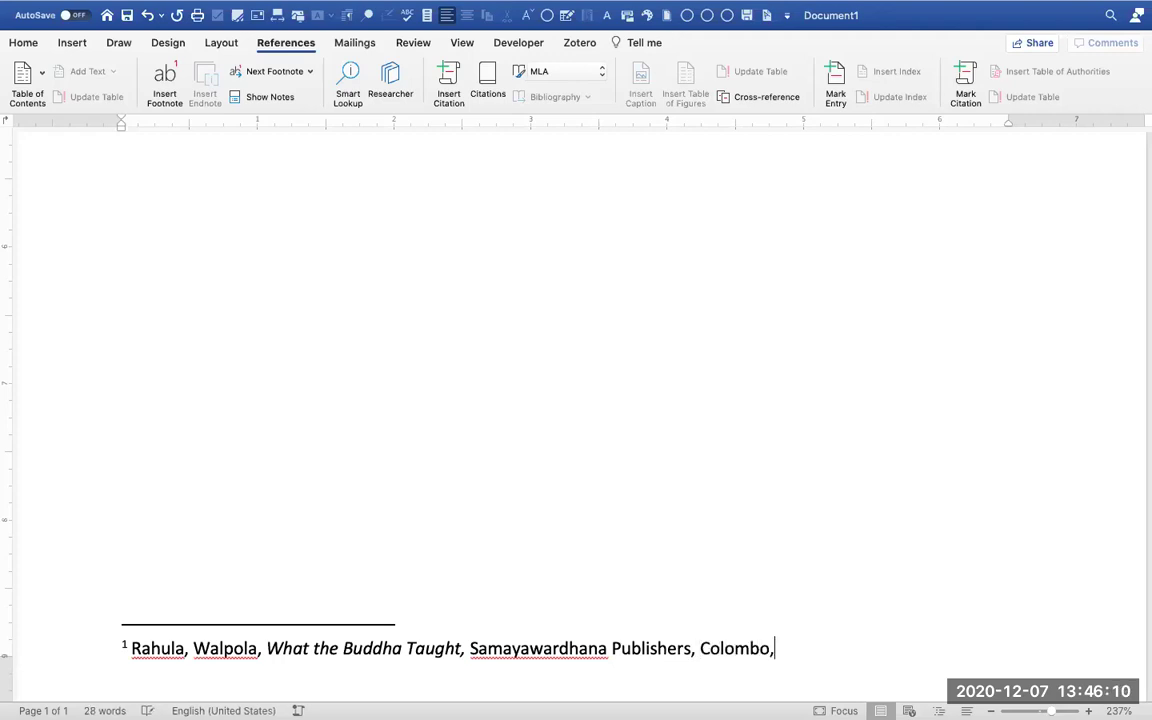
type("1956")
type(", p.")
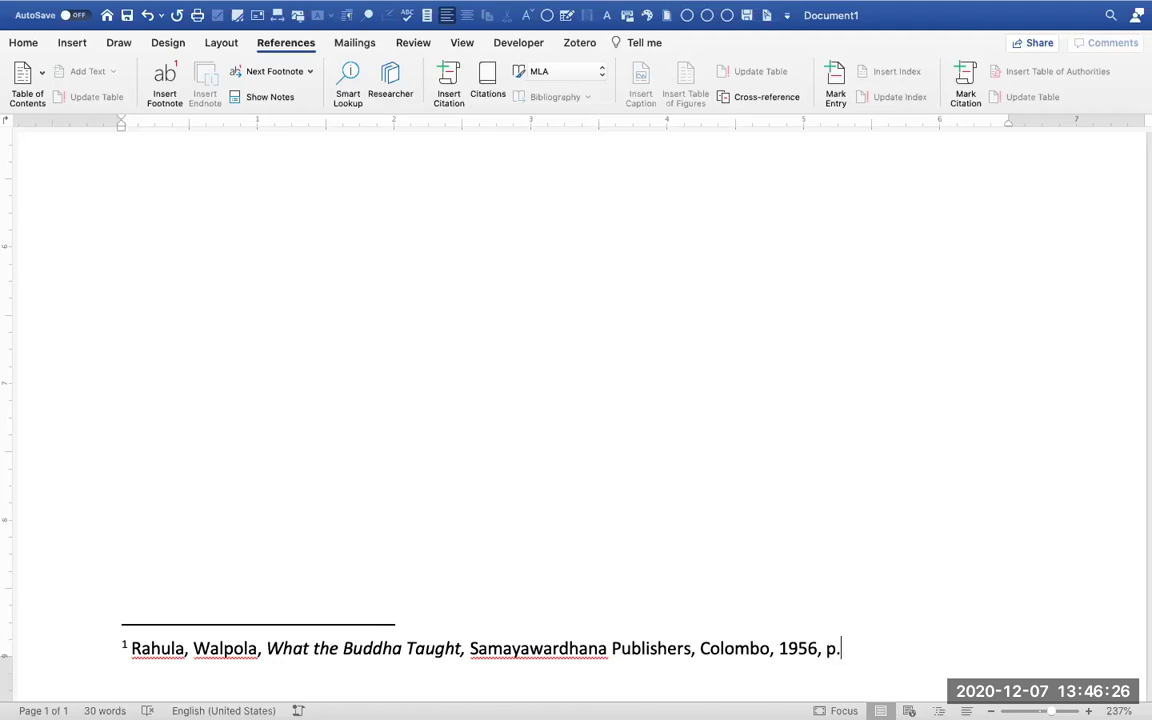
type("107.")
Return to the footnote's reference mark after "Buddha" in the body text, try deleting it and undo that
double_click(122, 642)
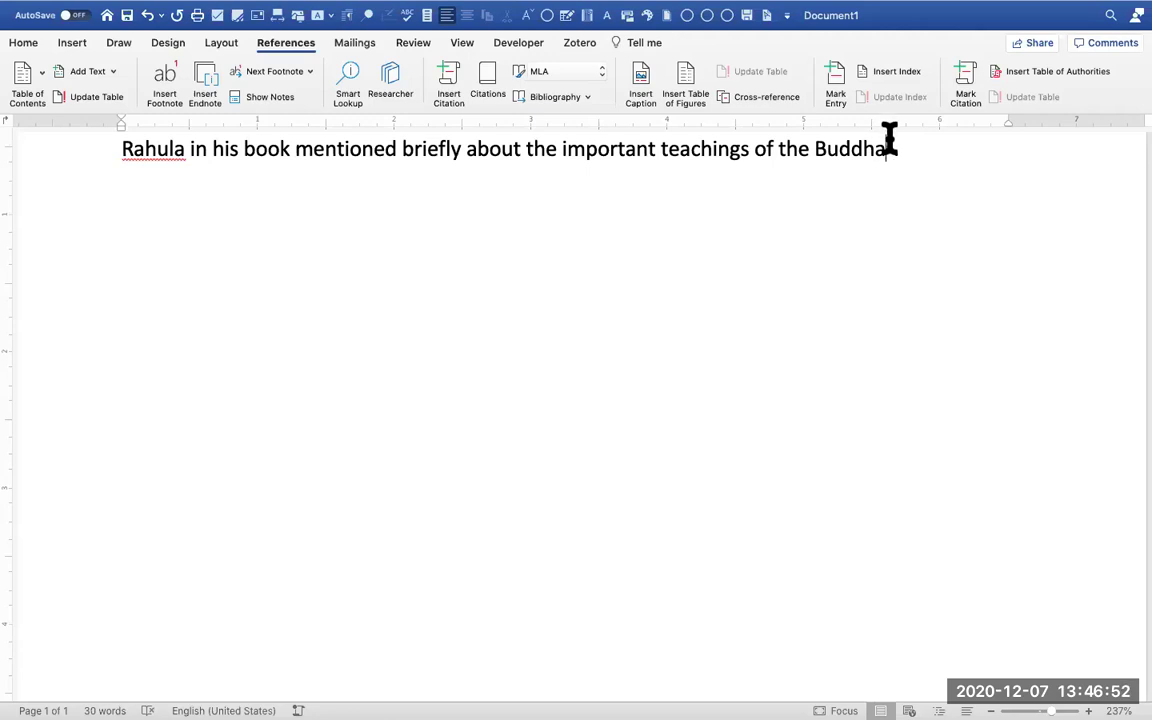
scroll(856, 237, "up", 1)
scroll(856, 237, "up", 5)
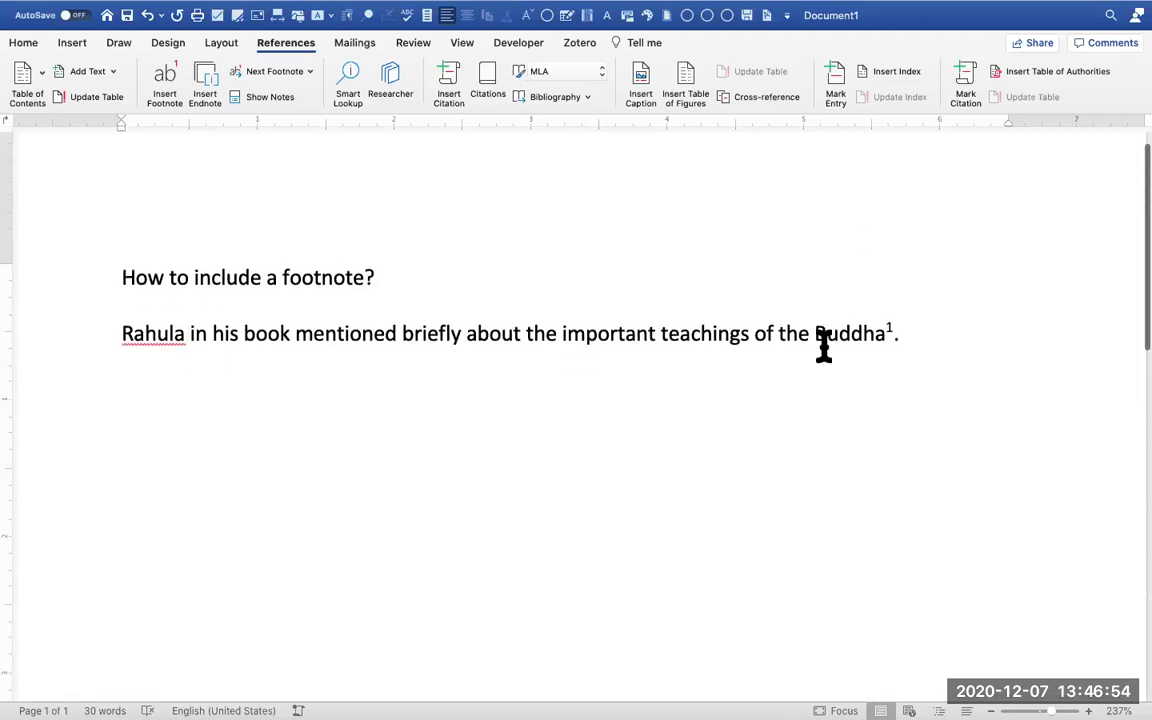
left_click(892, 330)
key("BackSpace")
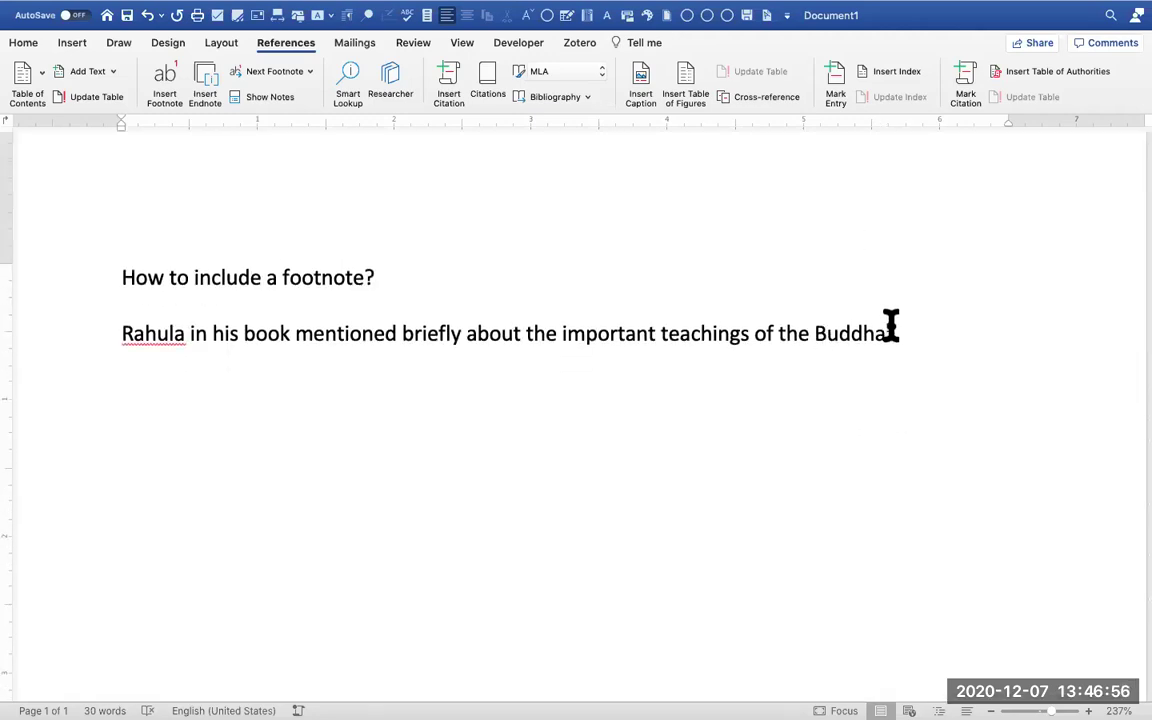
key("super+z")
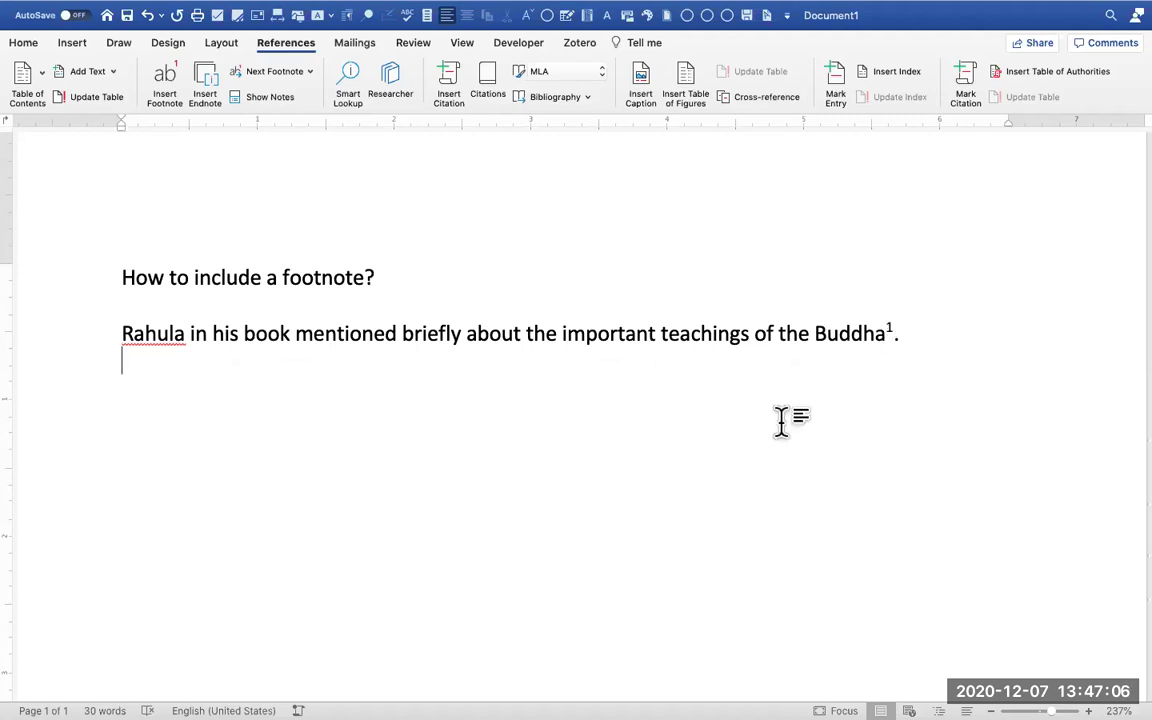
Add a new paragraph reading "Author" below the sentence with the footnote
scroll(775, 437, "down", 1)
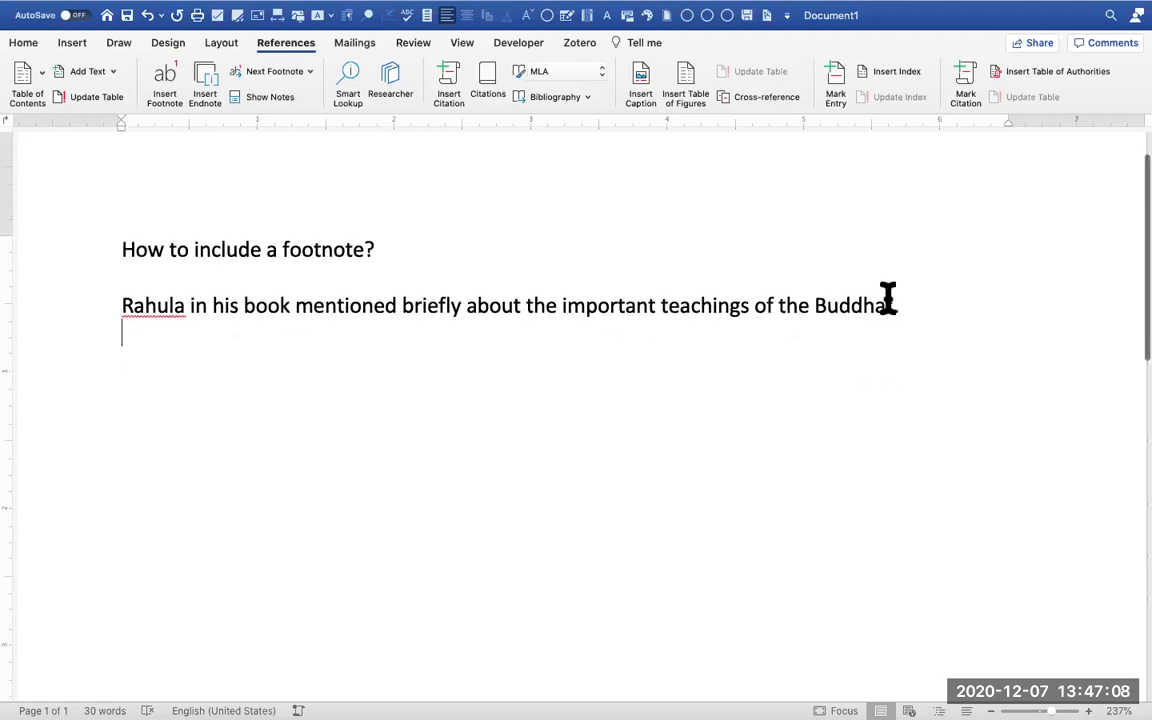
mouse_move(889, 295)
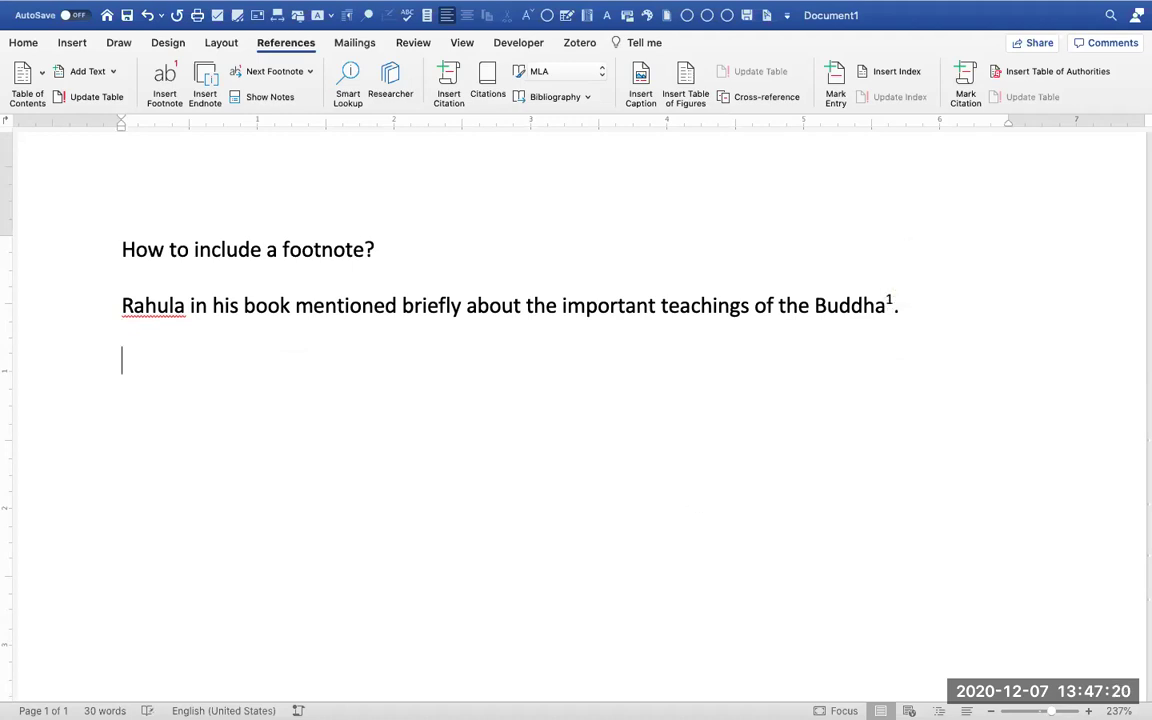
type("Author")
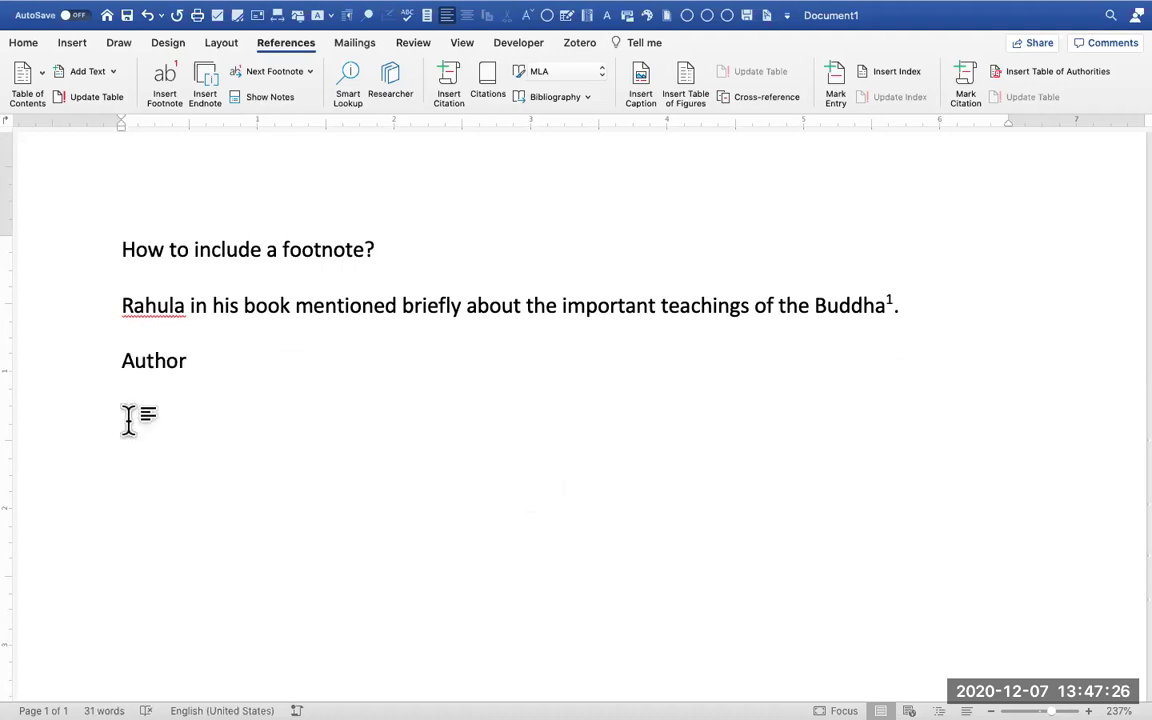
Turn the "Author" paragraph into a numbered list and add "Title" as its second item
left_click(121, 360)
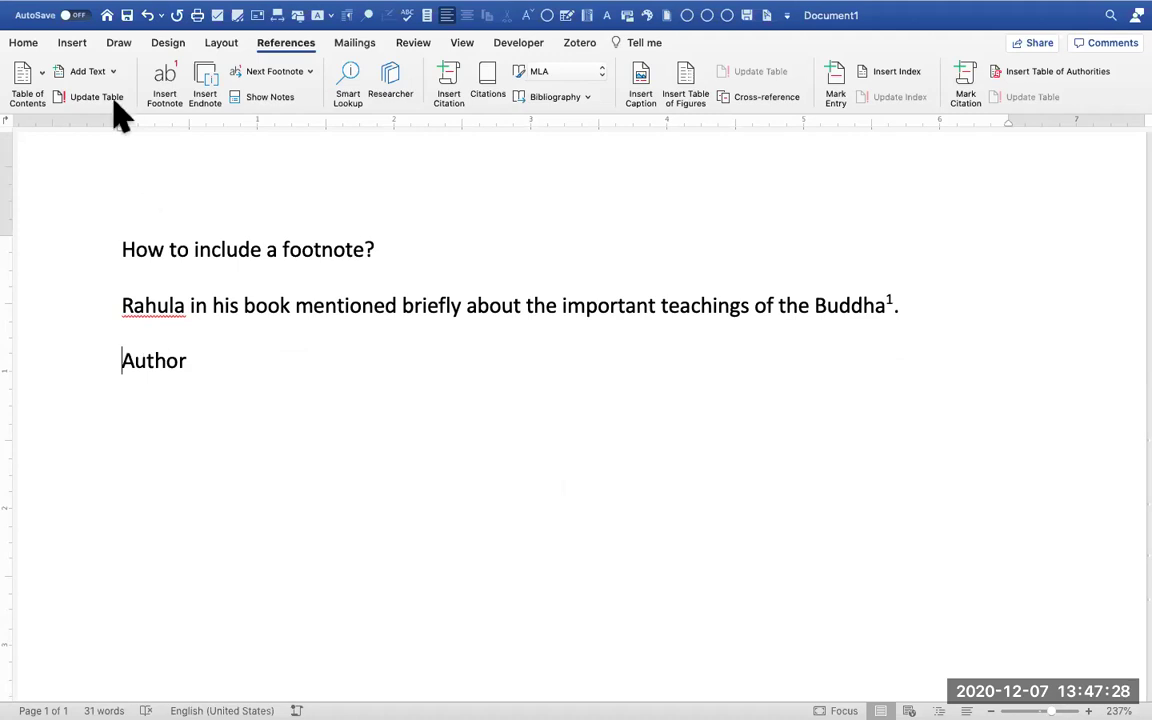
left_click(22, 45)
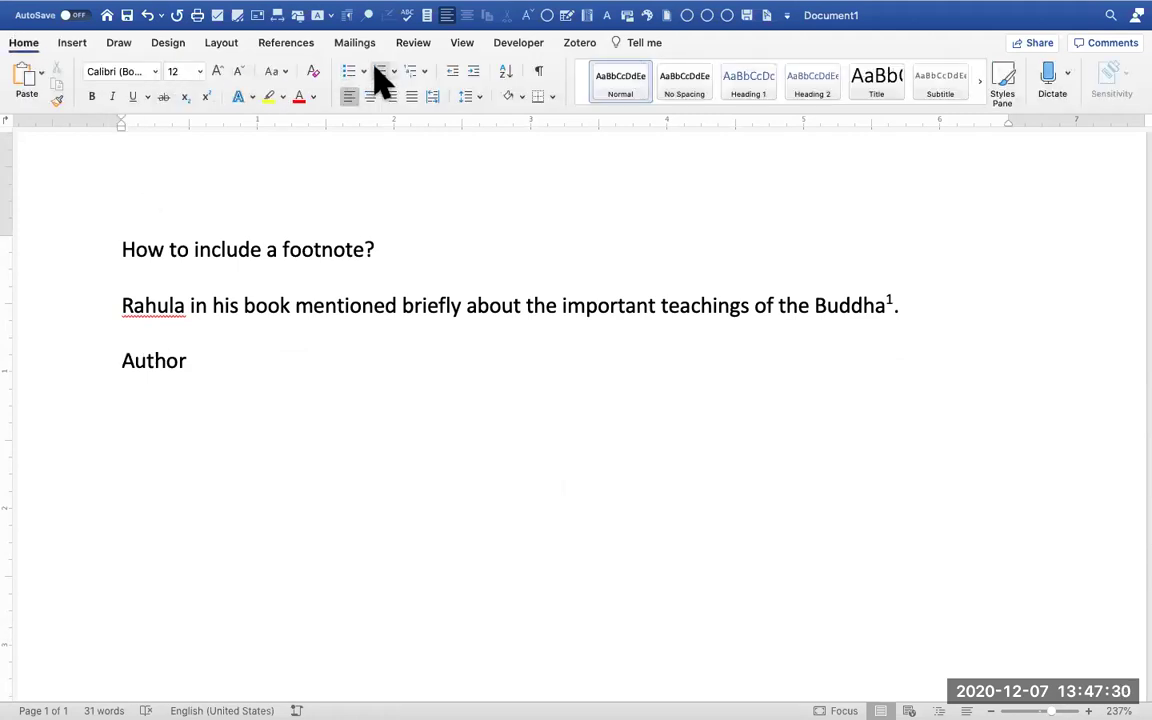
left_click(379, 71)
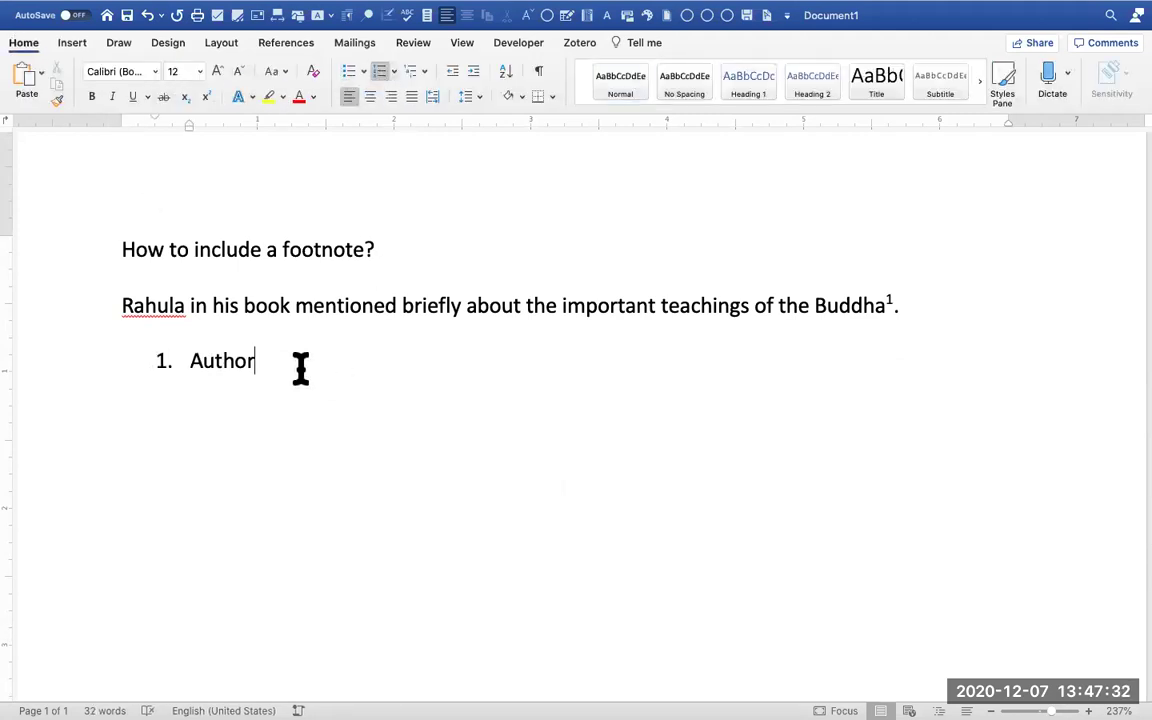
key("Return")
type("title")
key("Return")
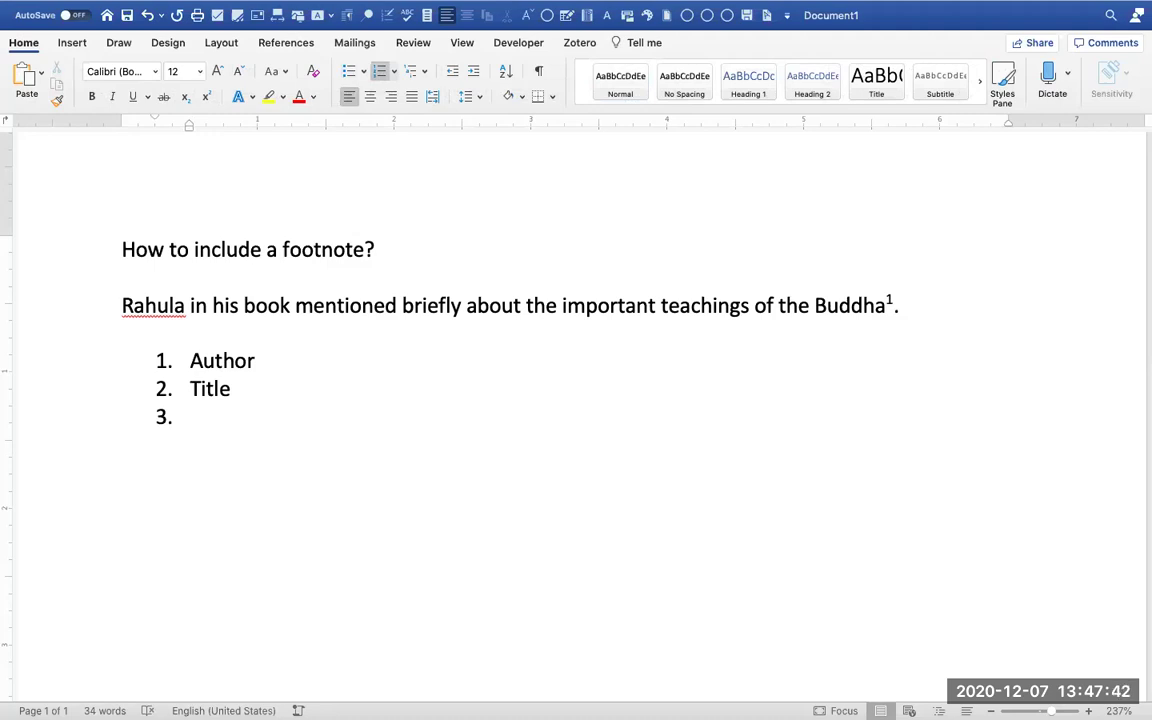
Add "Publisher" and "Place of publication" as the third and fourth items of the numbered list
type("publisher")
key("Return")
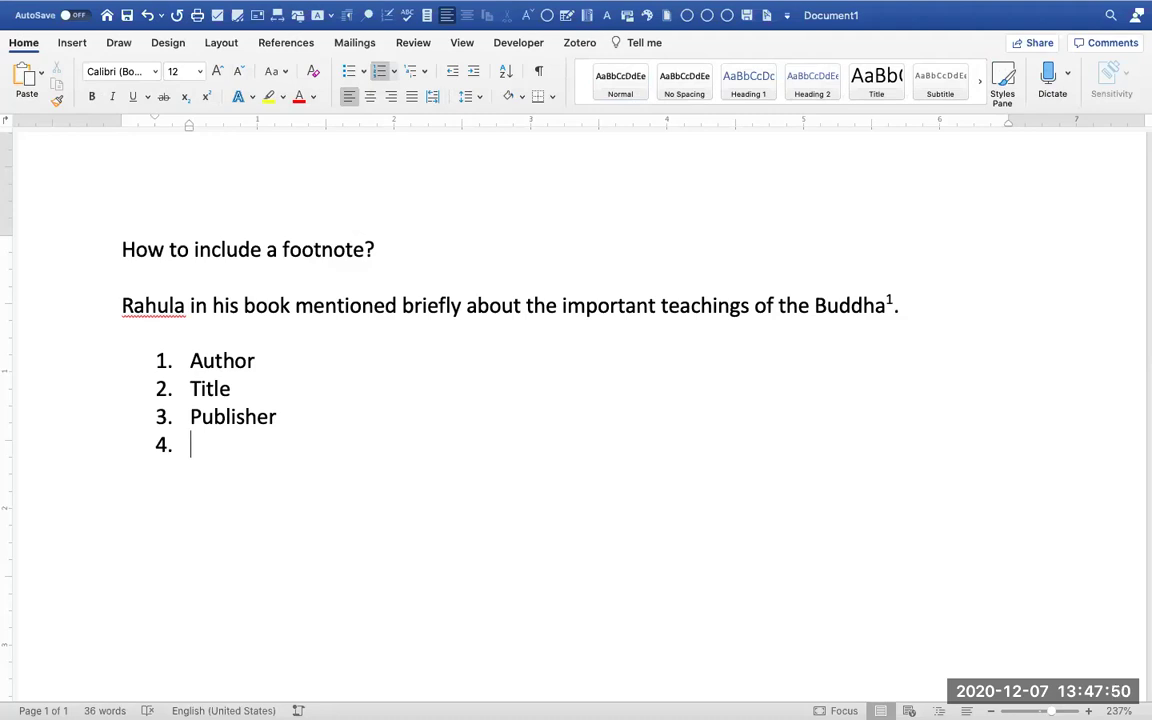
type("place of pu")
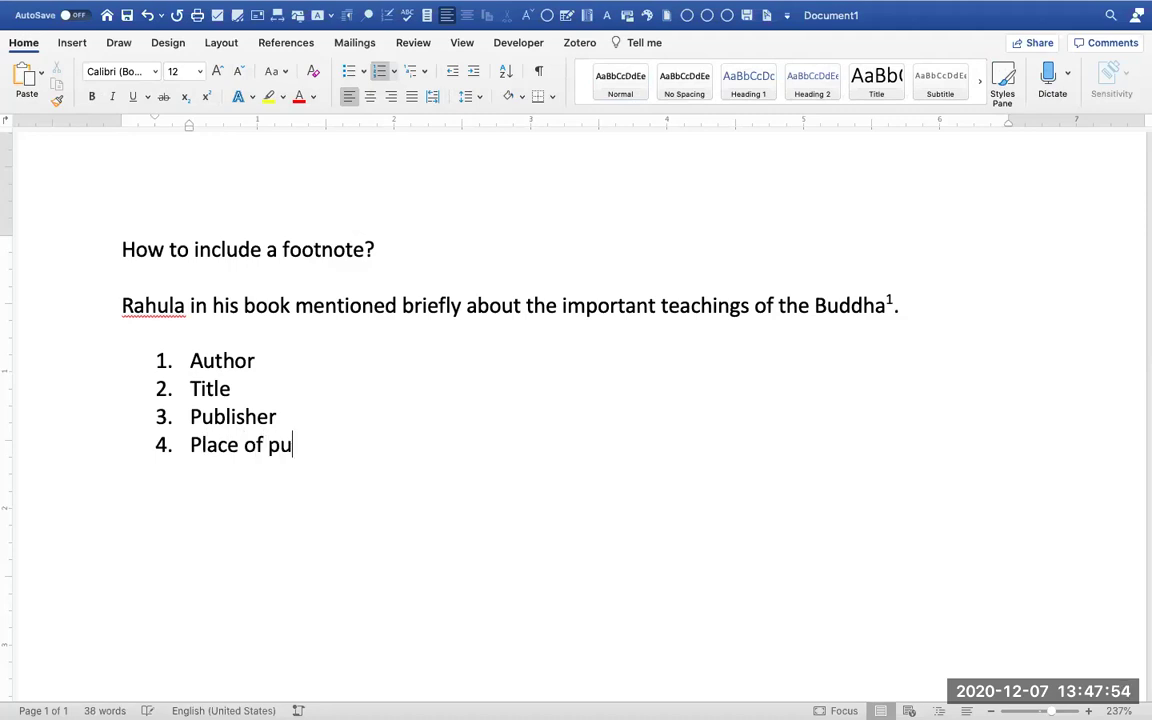
type("blication")
key("Return")
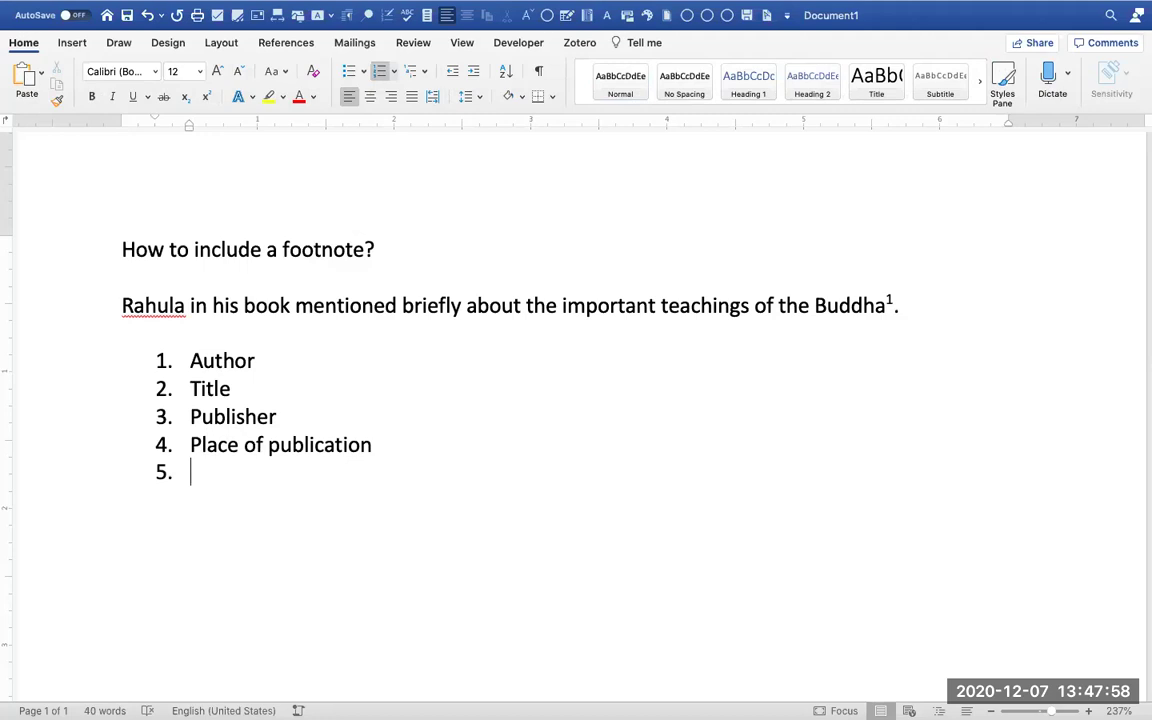
Complete the numbered list with "Date of publication" and "Page." as items five and six
type("date of public")
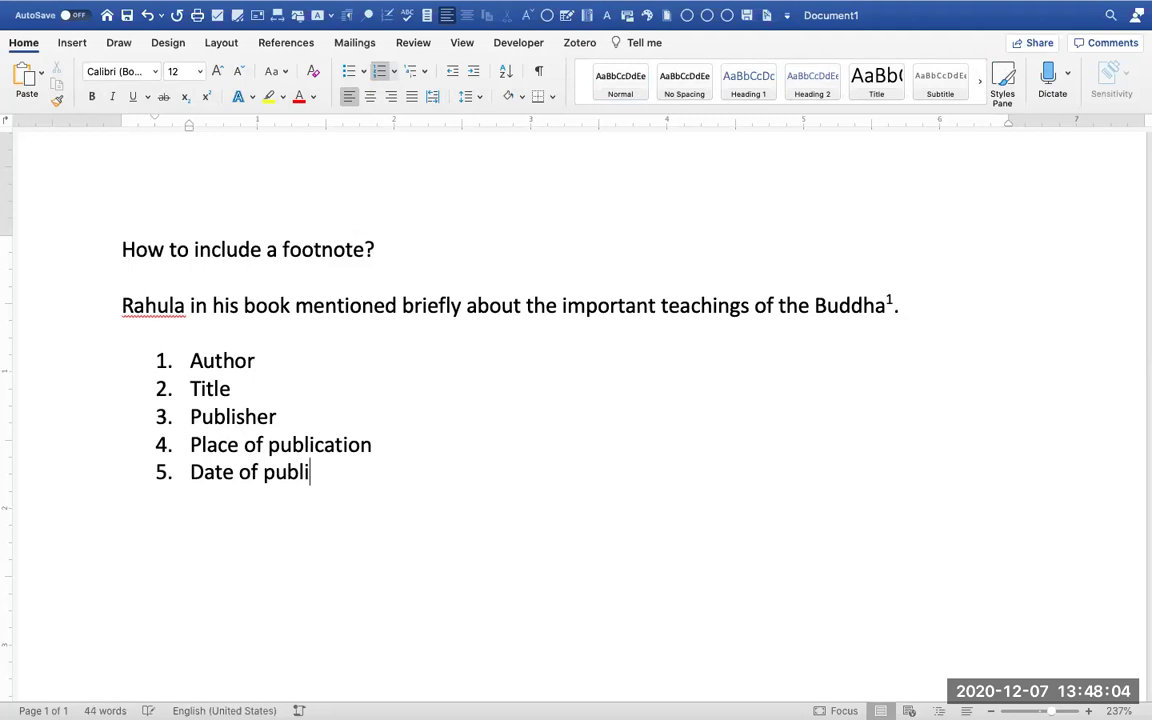
type("cation")
key("Return")
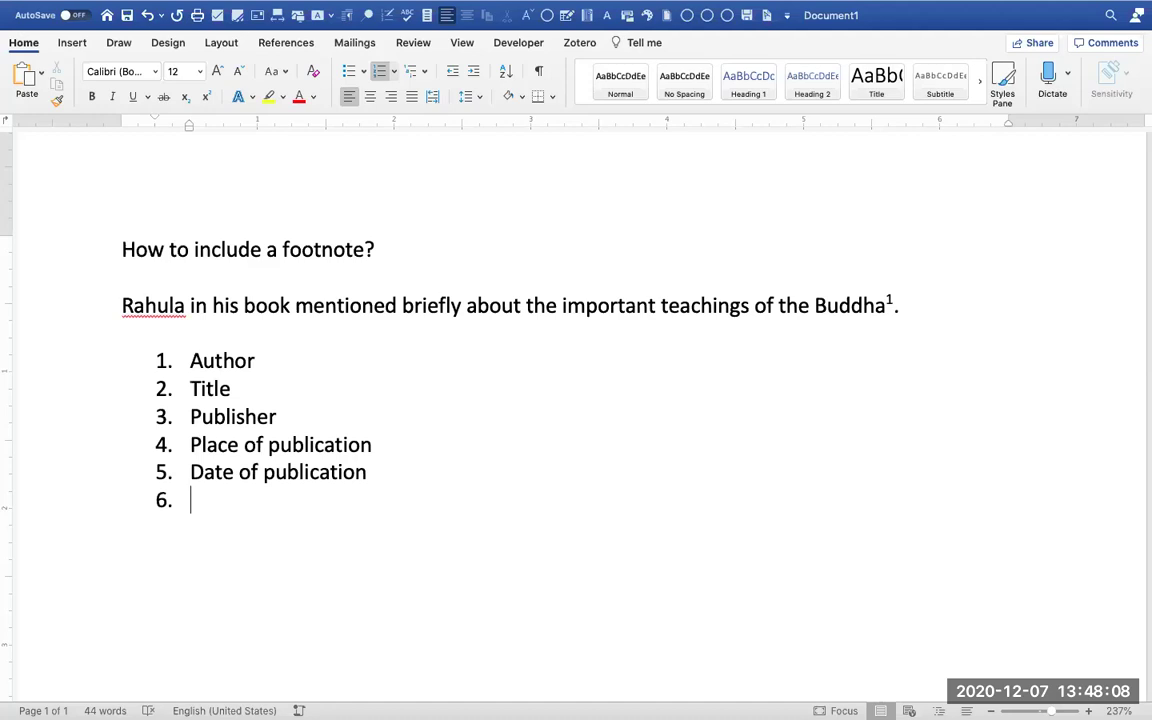
type("page")
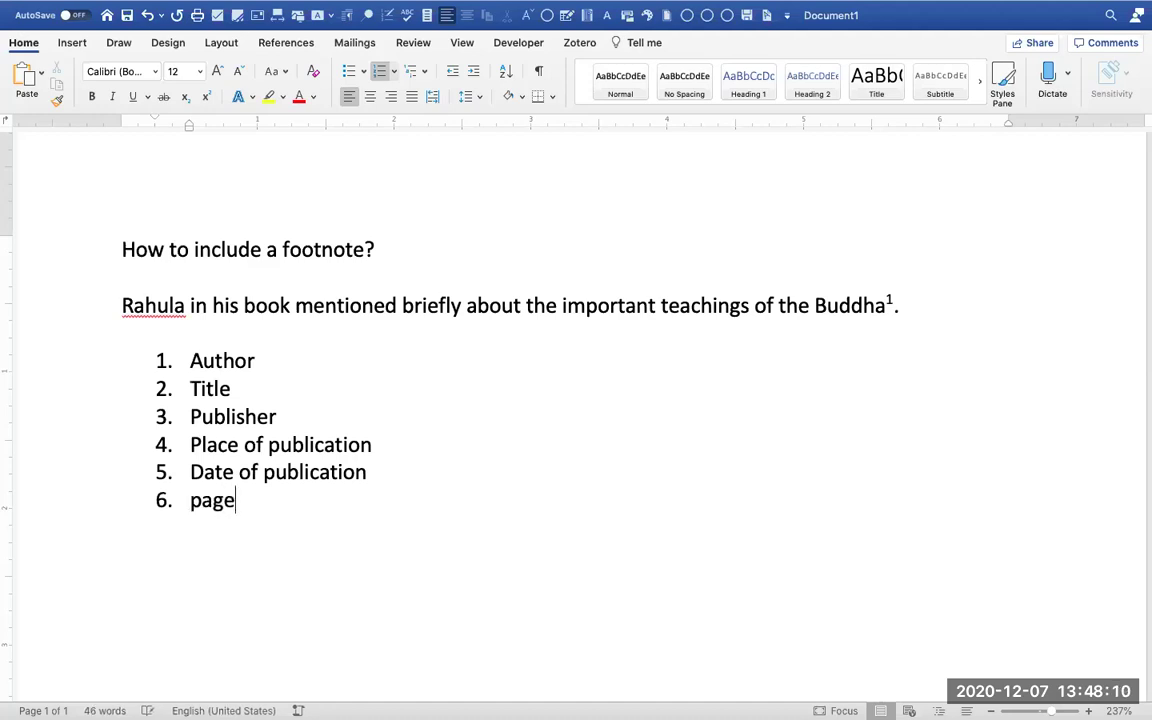
type(".")
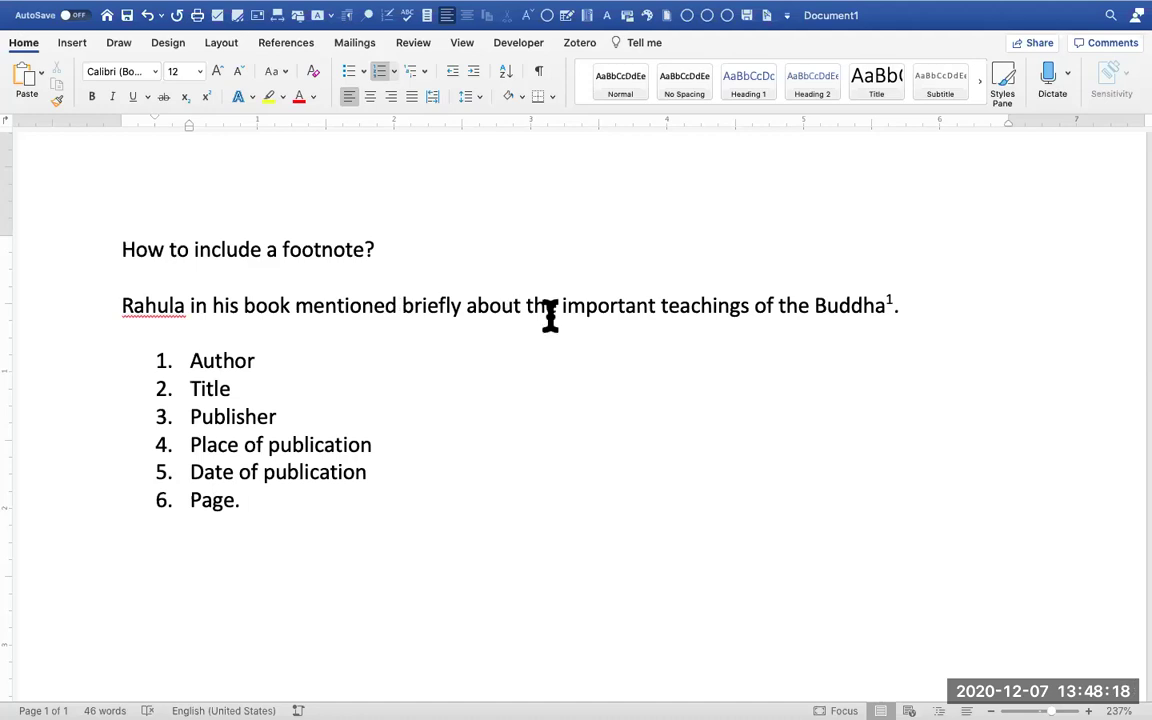
mouse_move(170, 13)
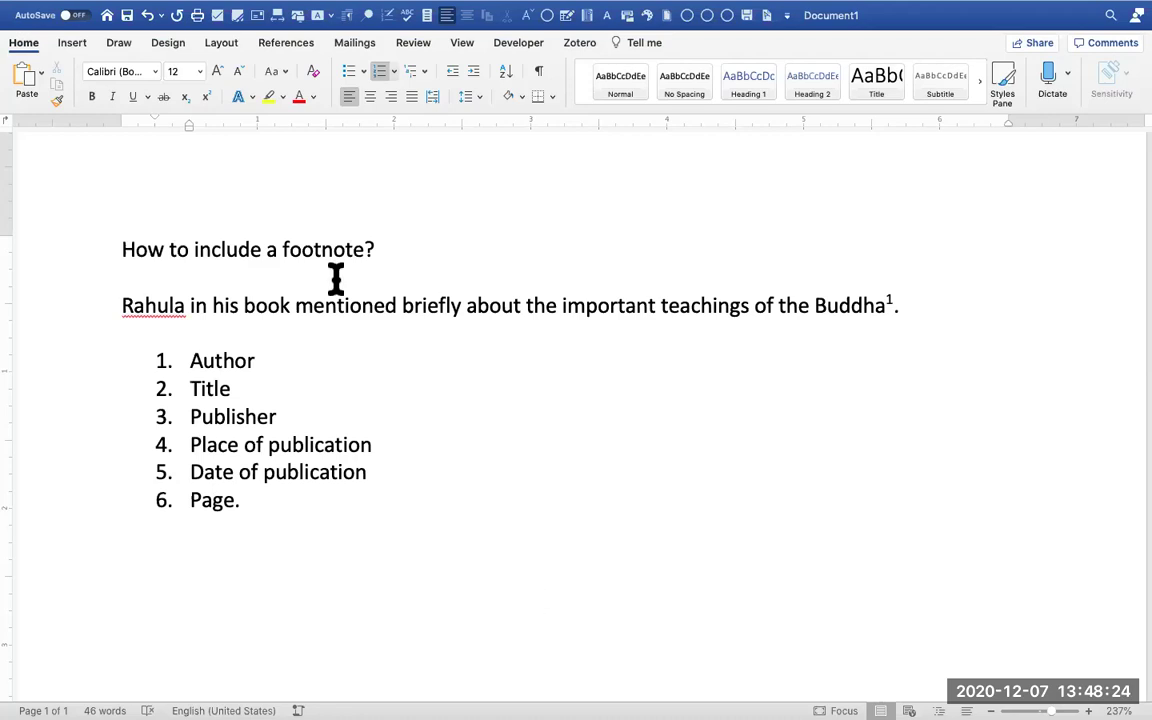
scroll(509, 505, "down", 2)
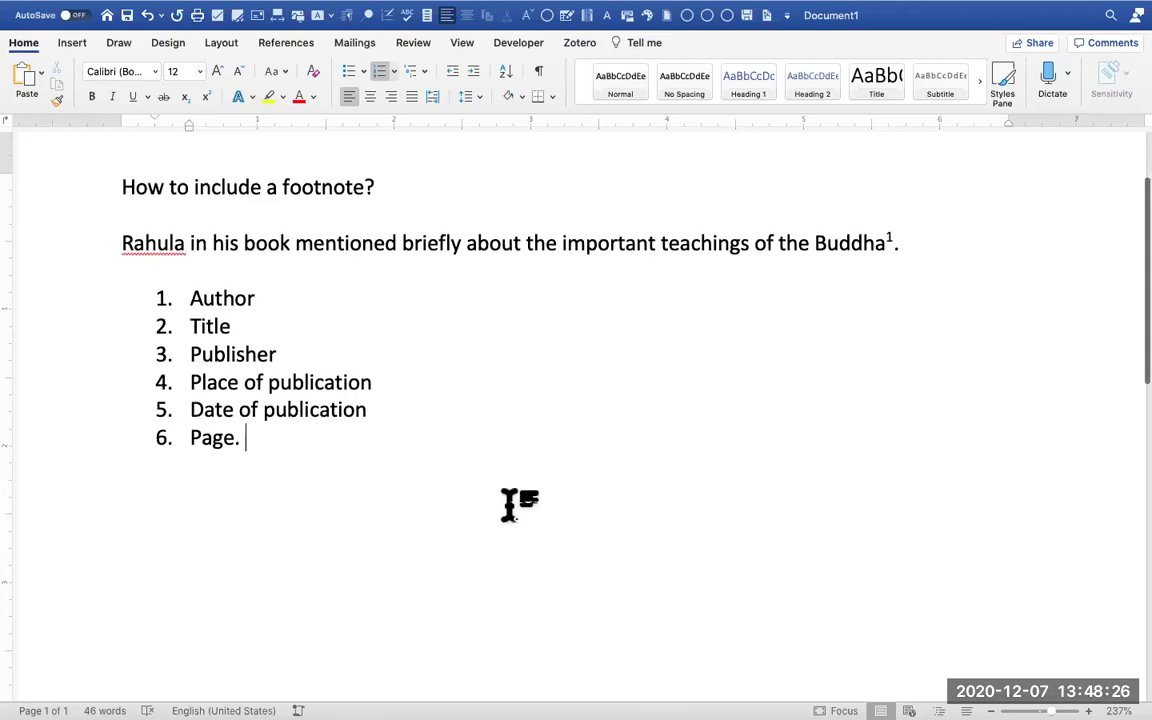
scroll(509, 505, "down", 1)
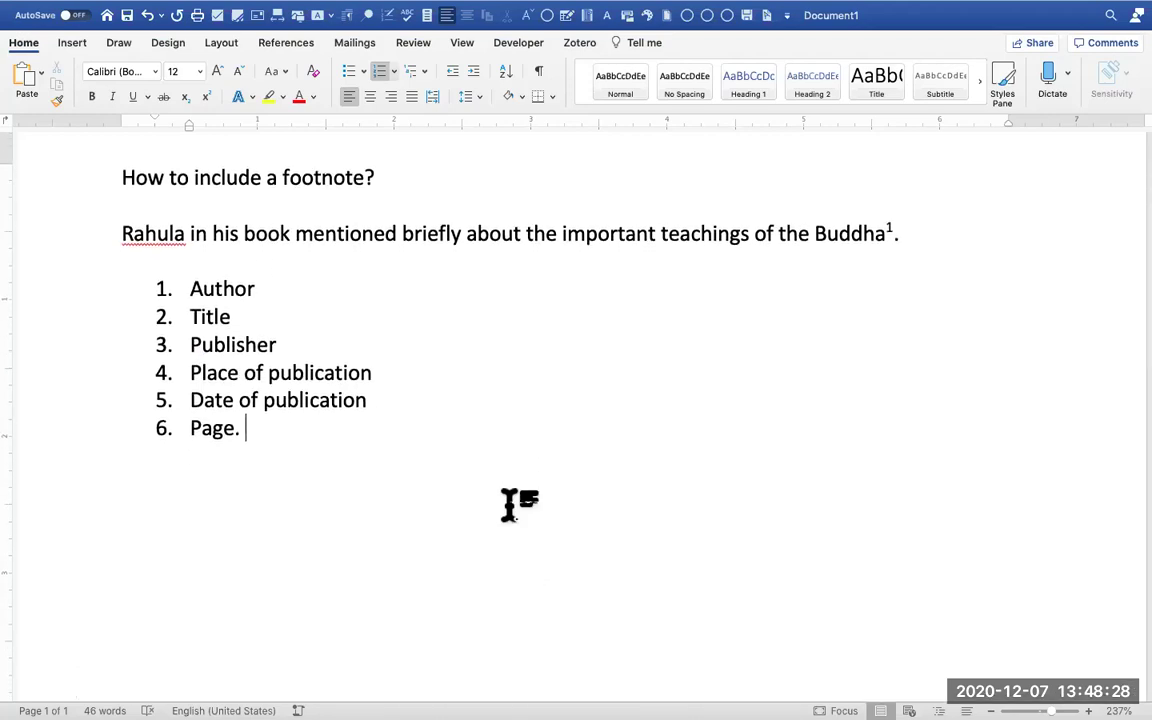
scroll(509, 505, "up", 4)
scroll(509, 505, "down", 3)
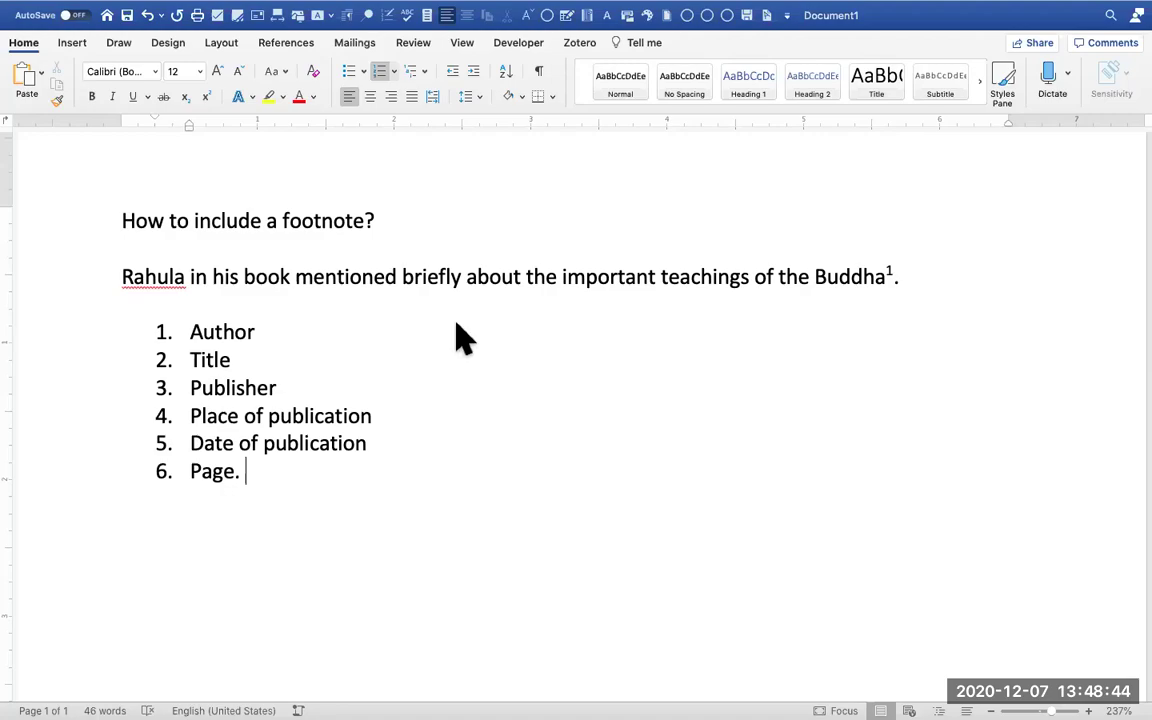
Leave the full-screen document, launch Zotero and view the details of the book "2500 years of Buddhism" in the Indian Buddhism collection
left_click(735, 51)
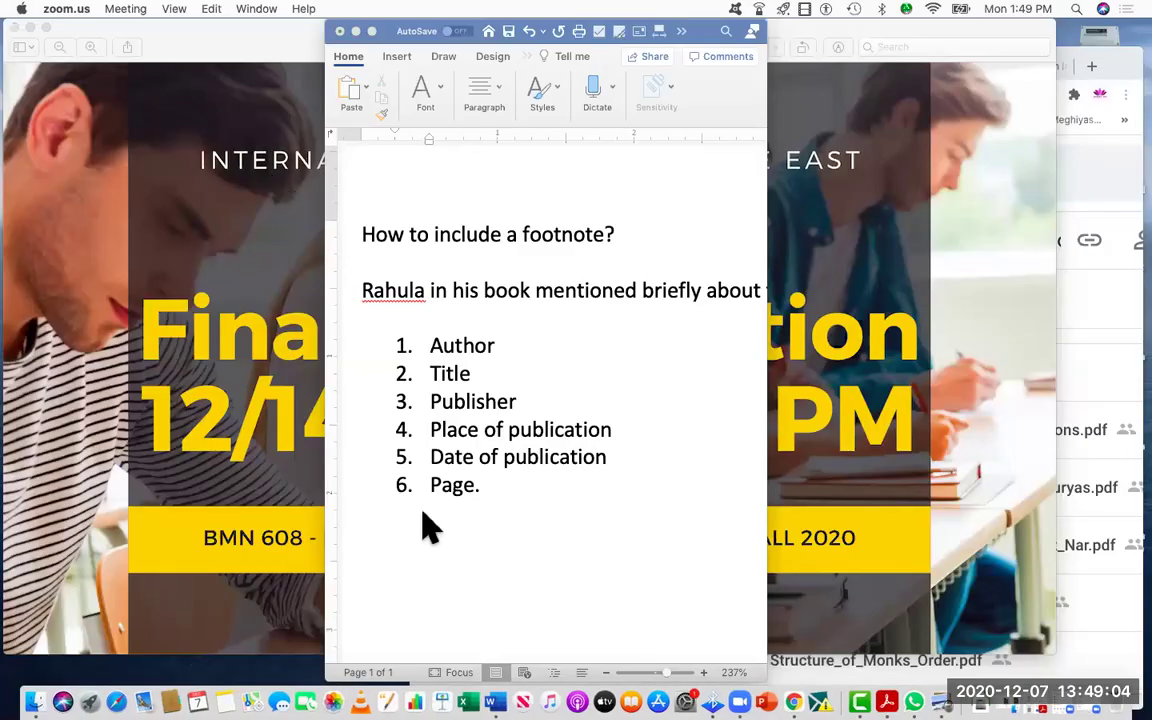
key("F4")
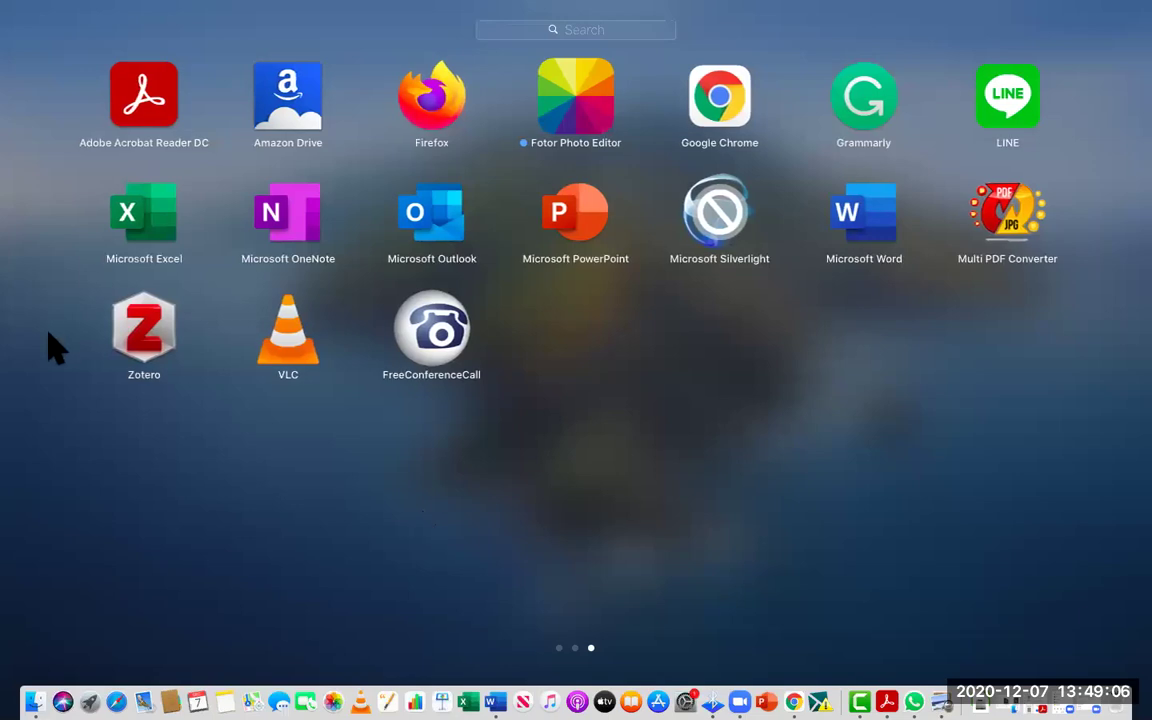
left_click(140, 345)
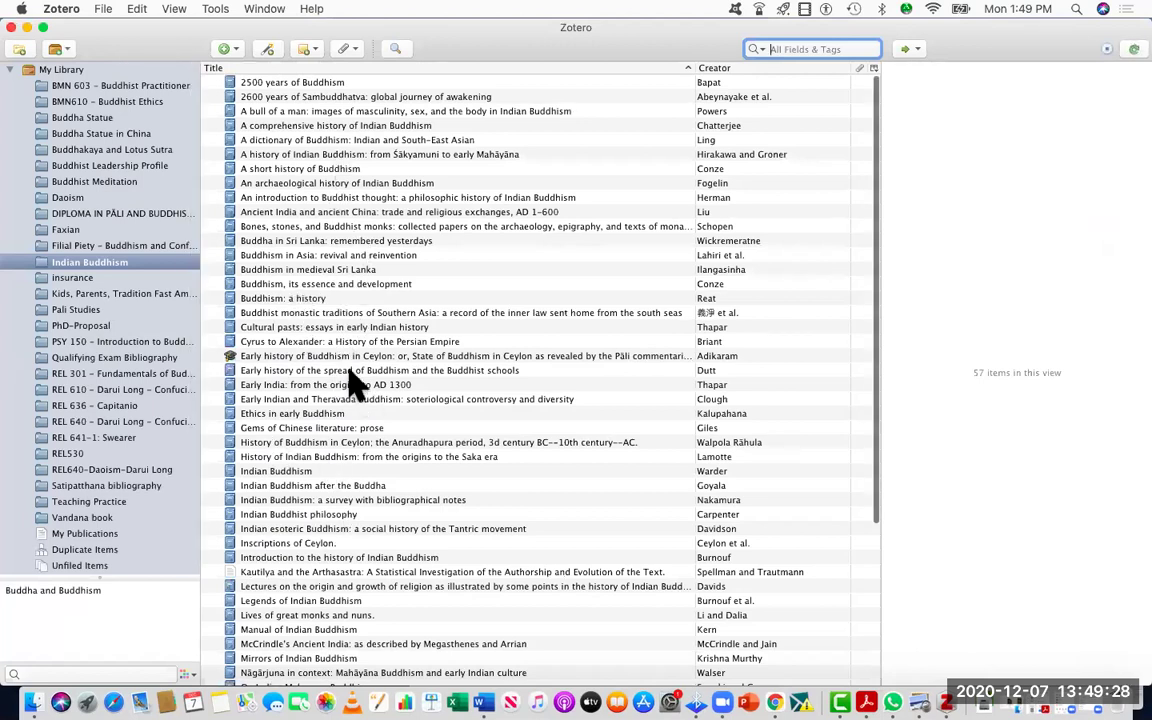
scroll(355, 383, "down", 5)
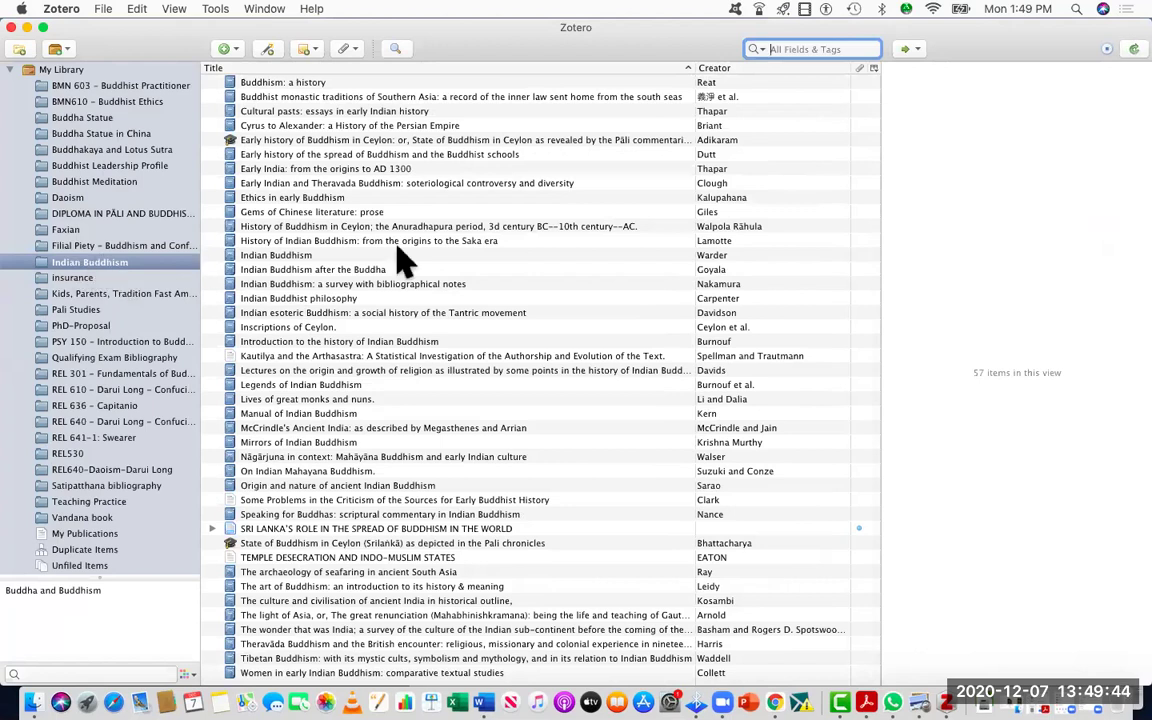
scroll(405, 260, "up", 5)
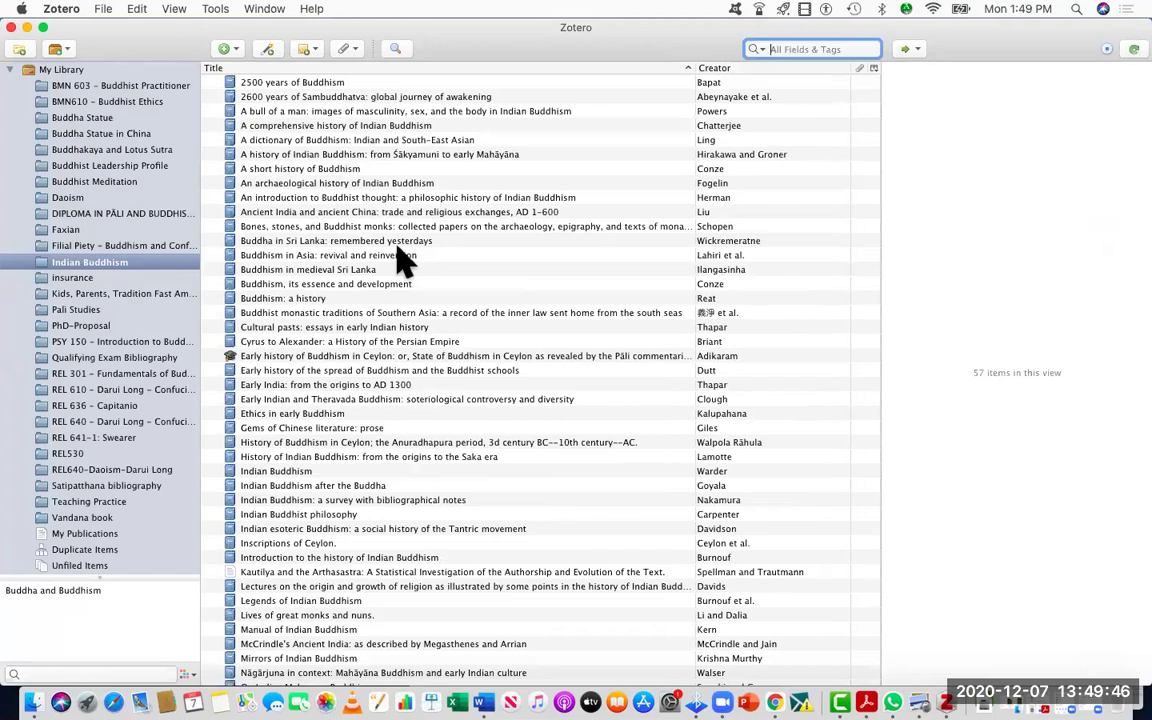
left_click(285, 85)
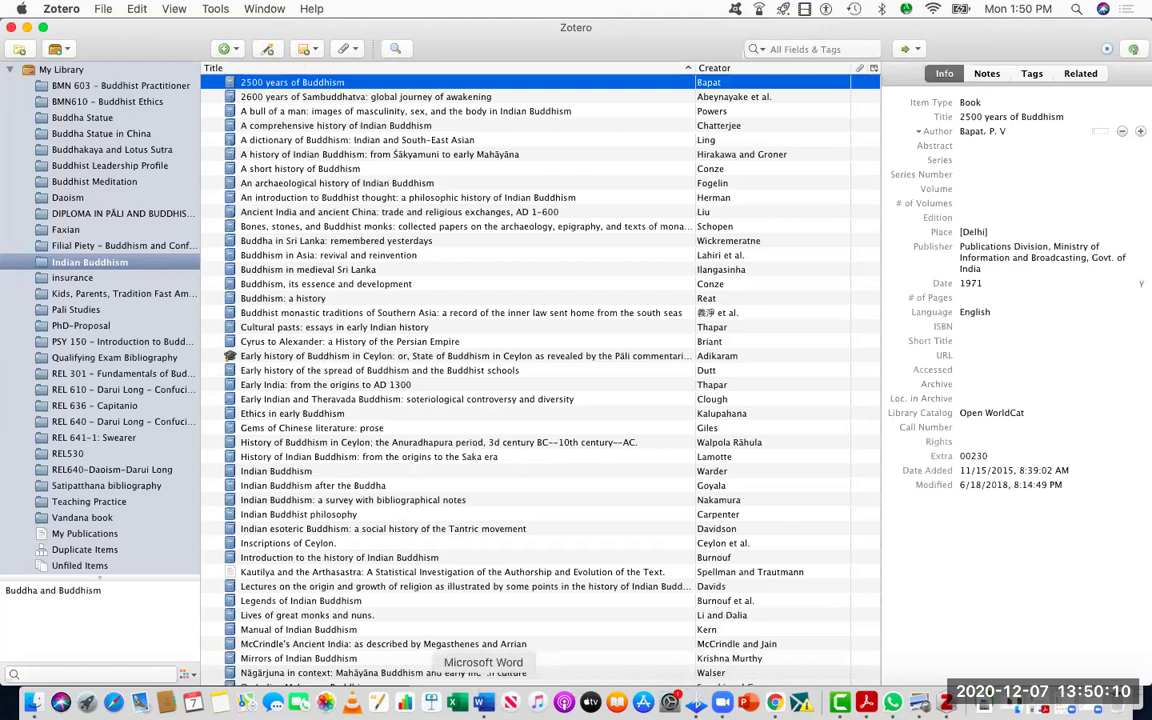
Switch back to Word, end the numbered list after "Page." and add the line "2500 years of Buddhism." below it
left_click(485, 702)
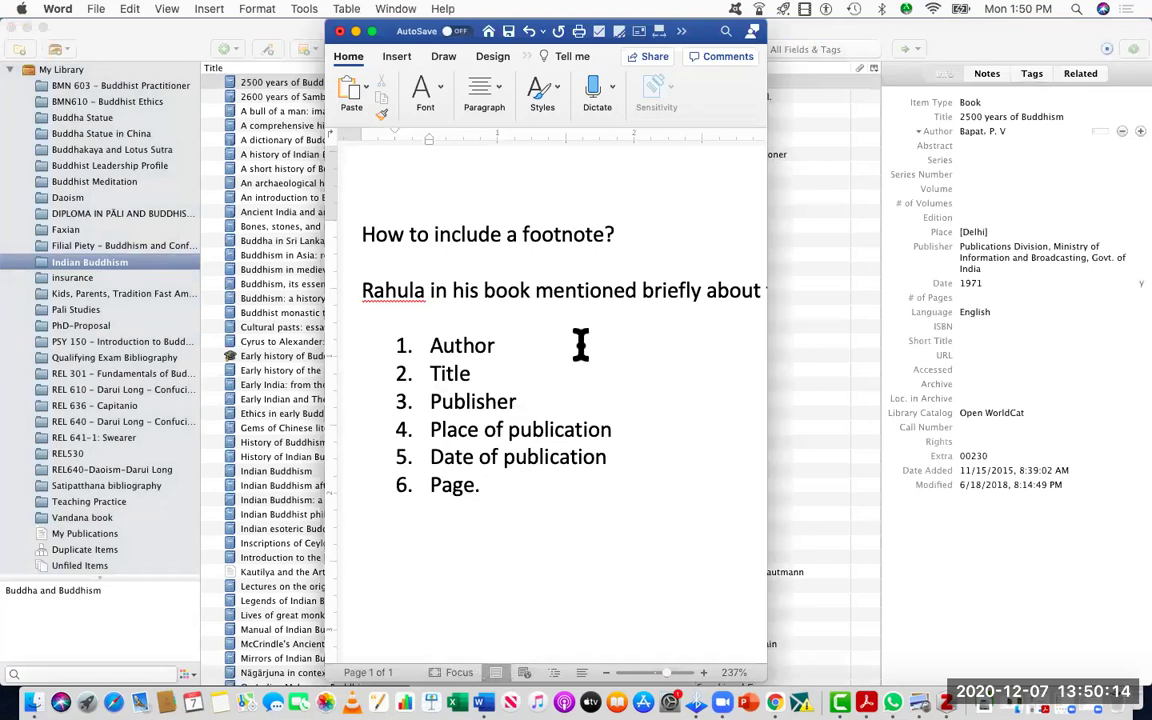
scroll(580, 340, "right", 5)
scroll(580, 345, "right", 5)
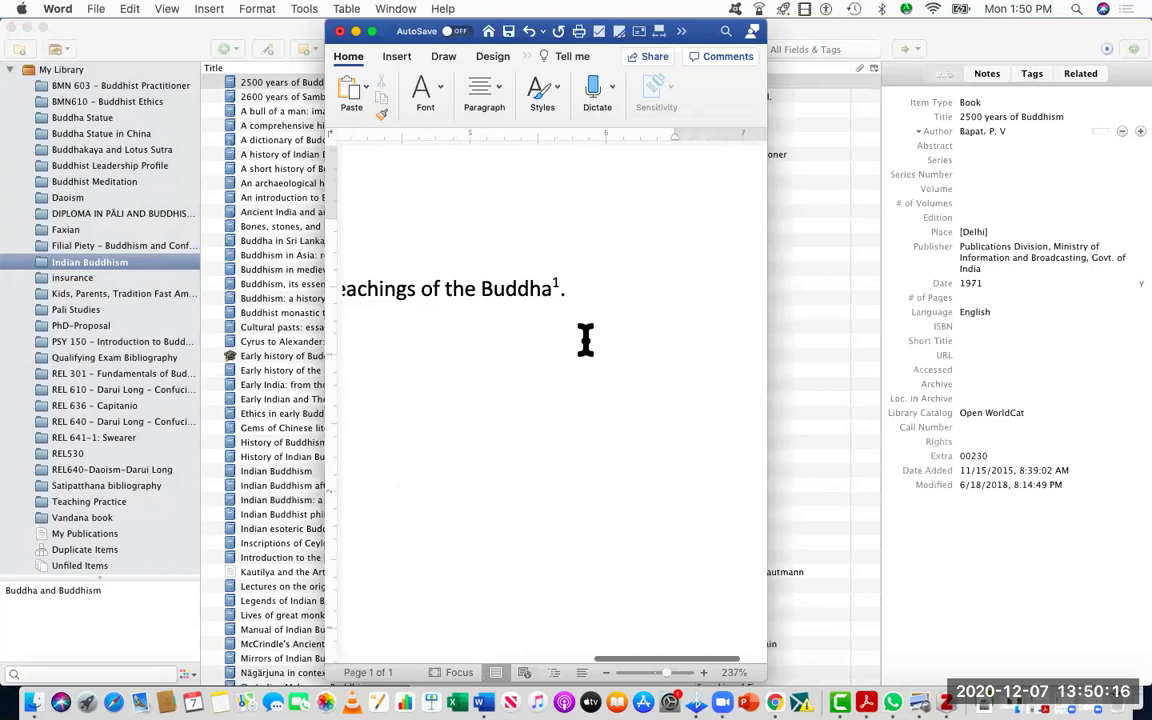
scroll(582, 340, "left", 5)
scroll(586, 340, "left", 10)
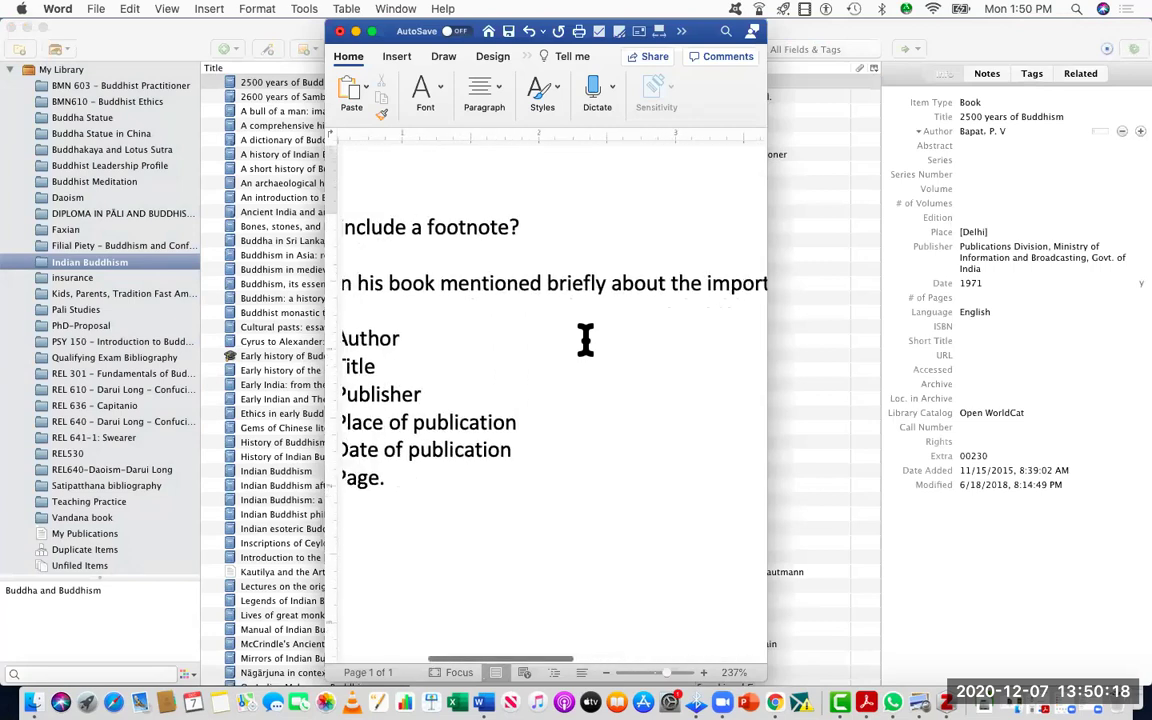
scroll(586, 340, "down", 3)
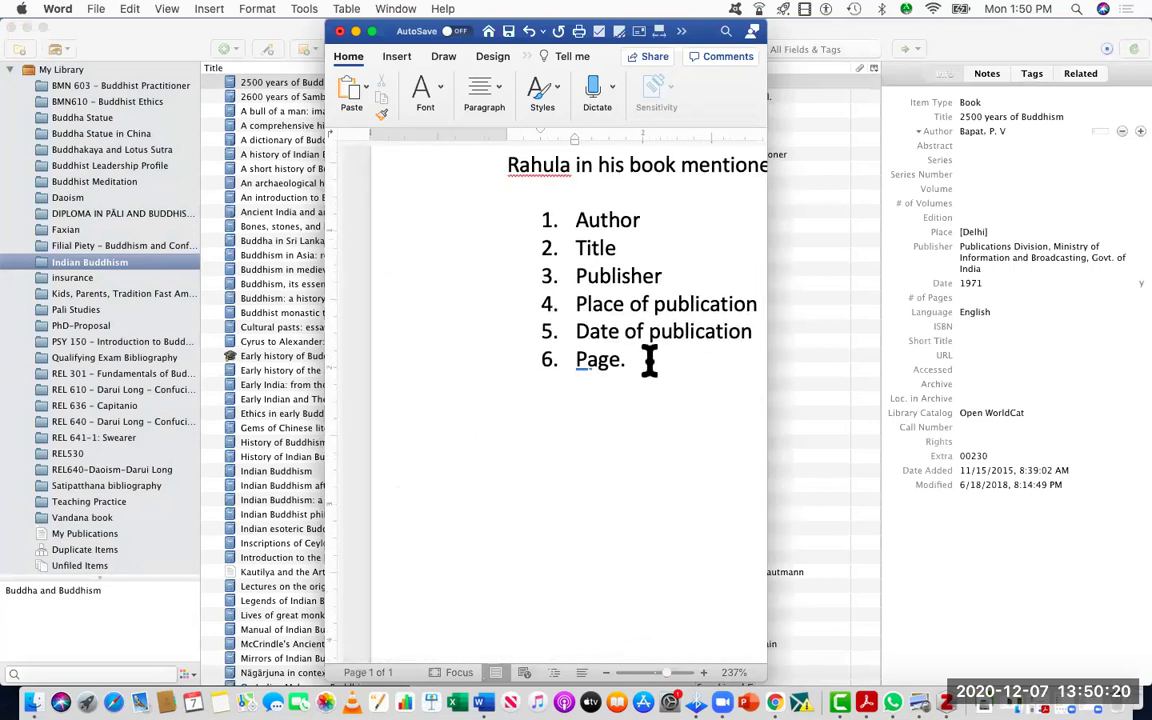
key("Return")
key("Return")
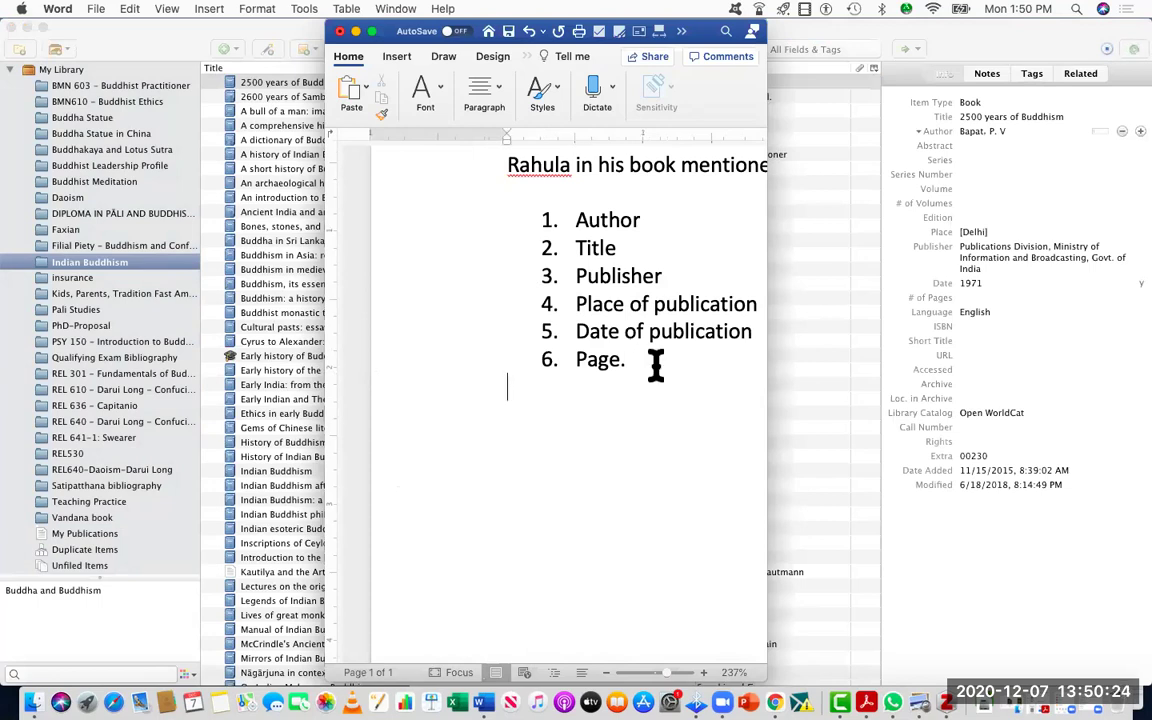
type("2500 ")
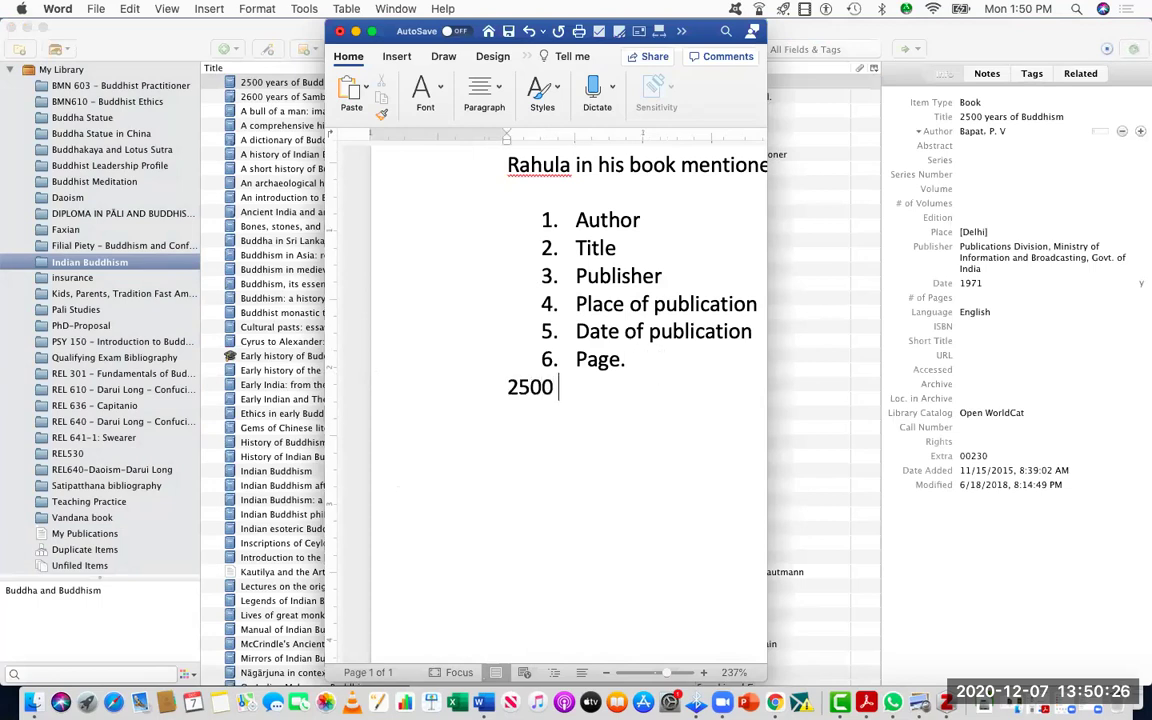
type("years of buddhism")
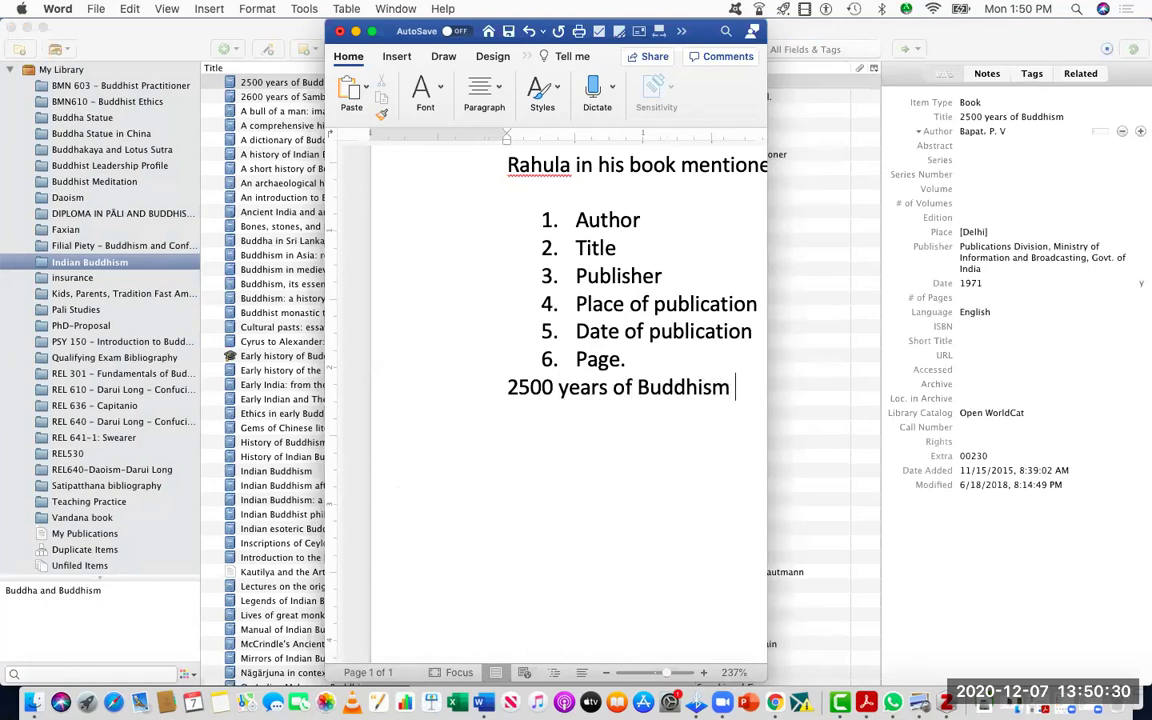
key("BackSpace")
Return Word to full screen and start adding a Zotero citation at the end of the line "2500 years of Buddhism"
left_click(371, 33)
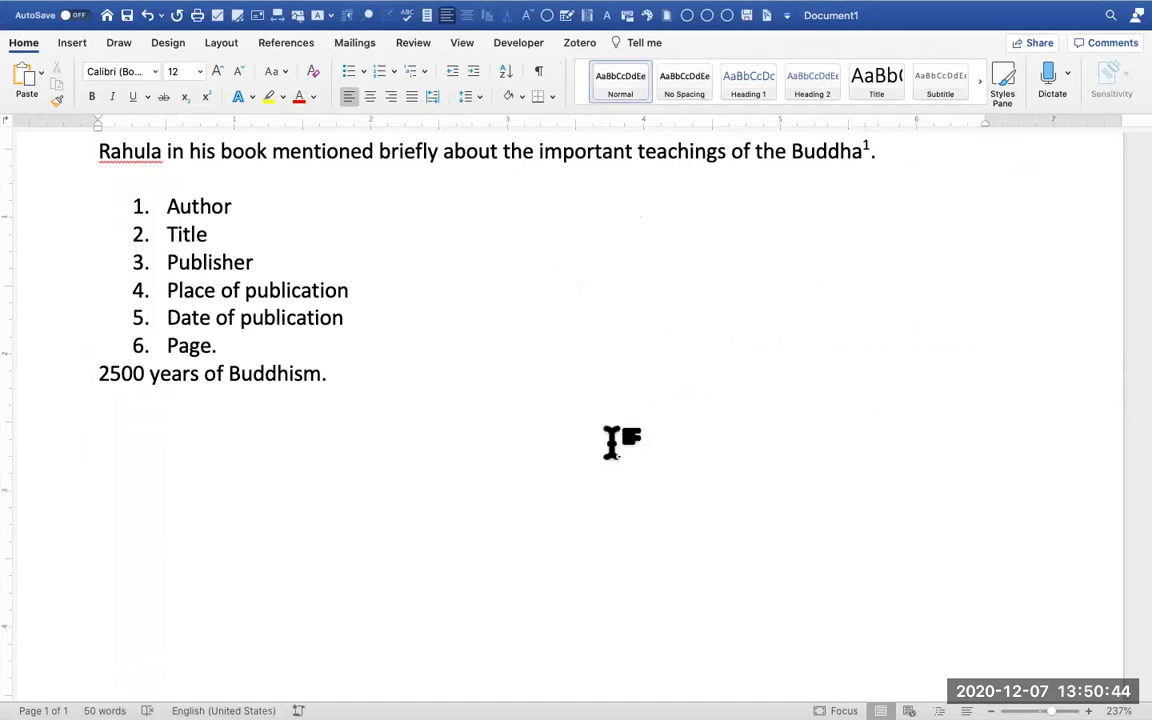
left_click(580, 44)
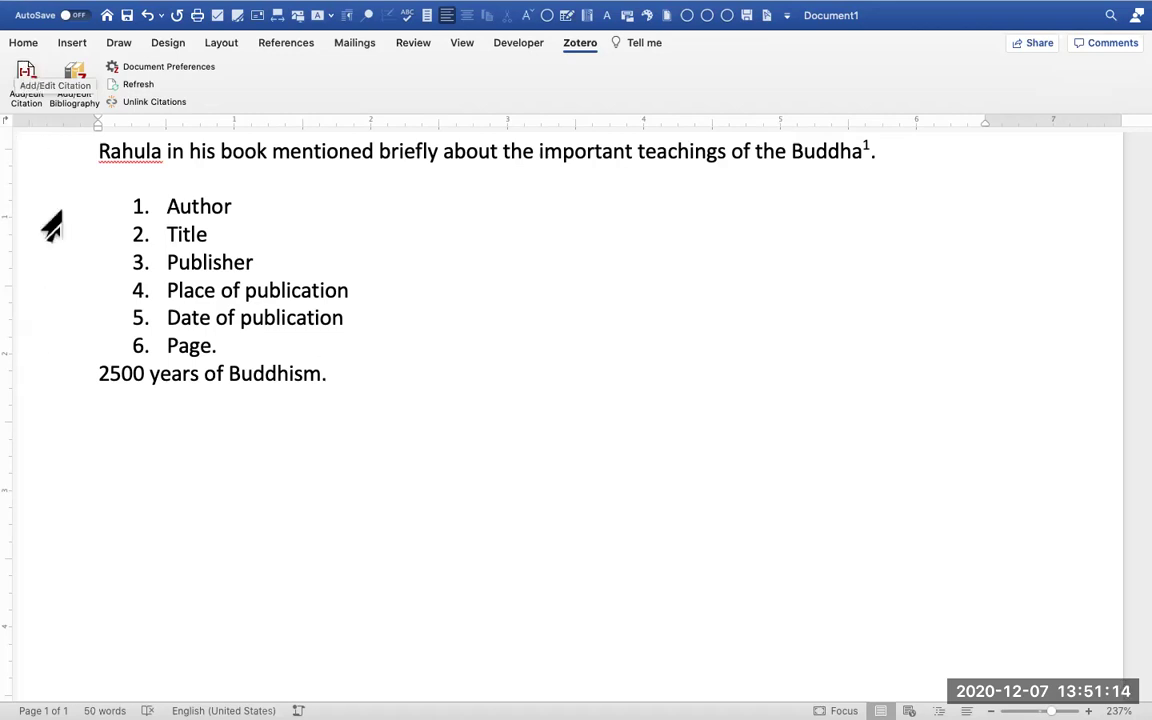
left_click(28, 78)
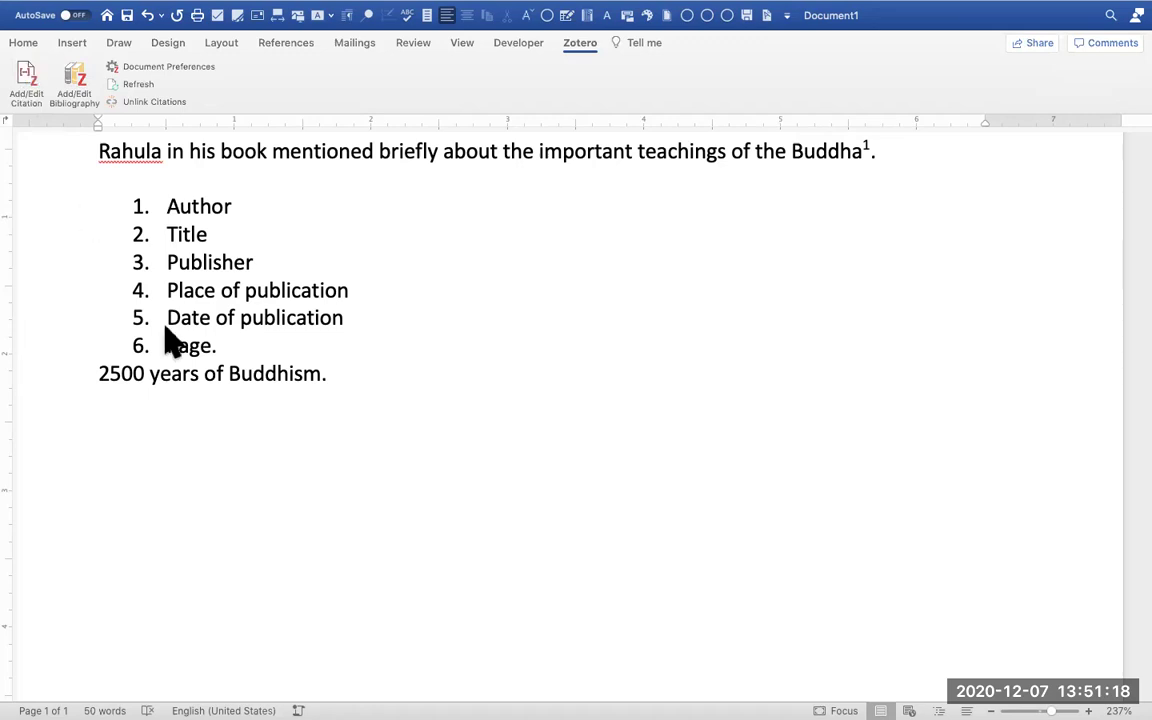
left_click(26, 80)
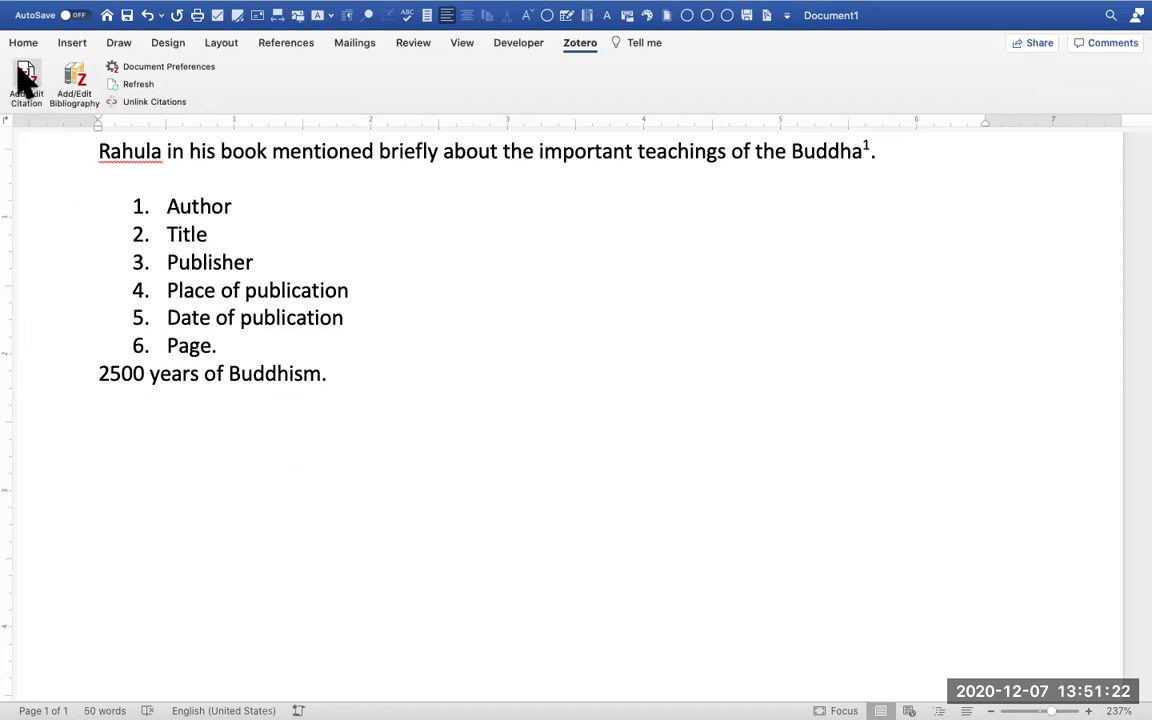
left_click(24, 82)
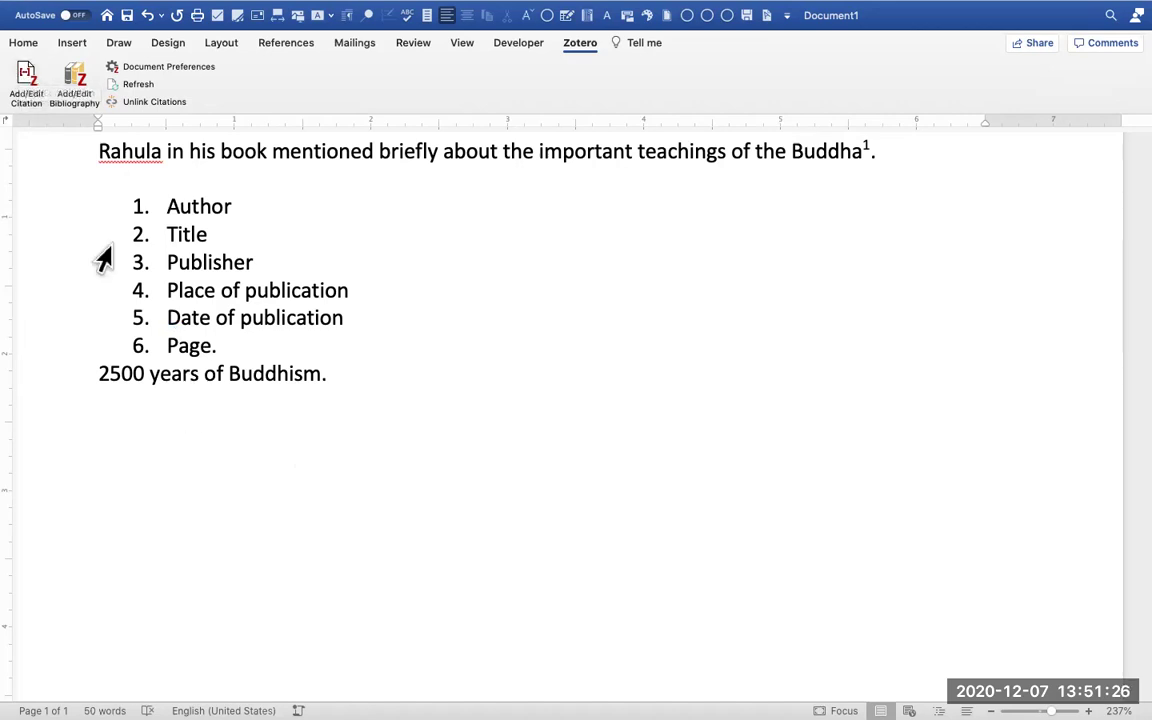
left_click(27, 84)
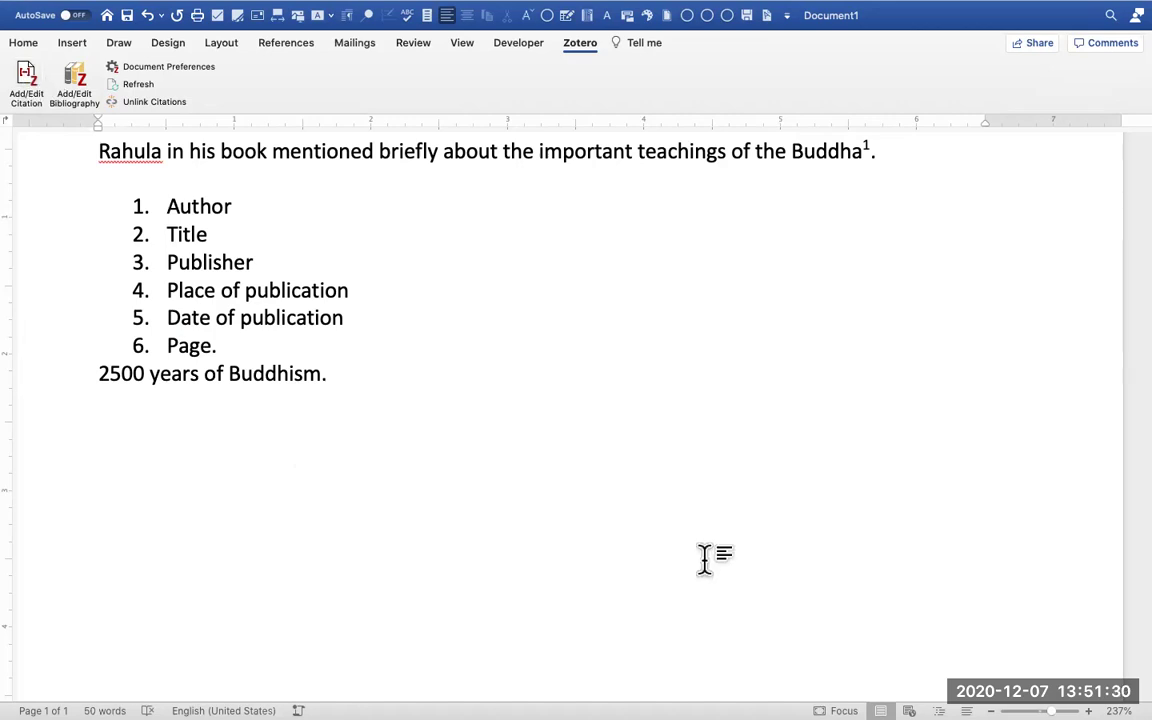
left_click(24, 80)
left_click(26, 80)
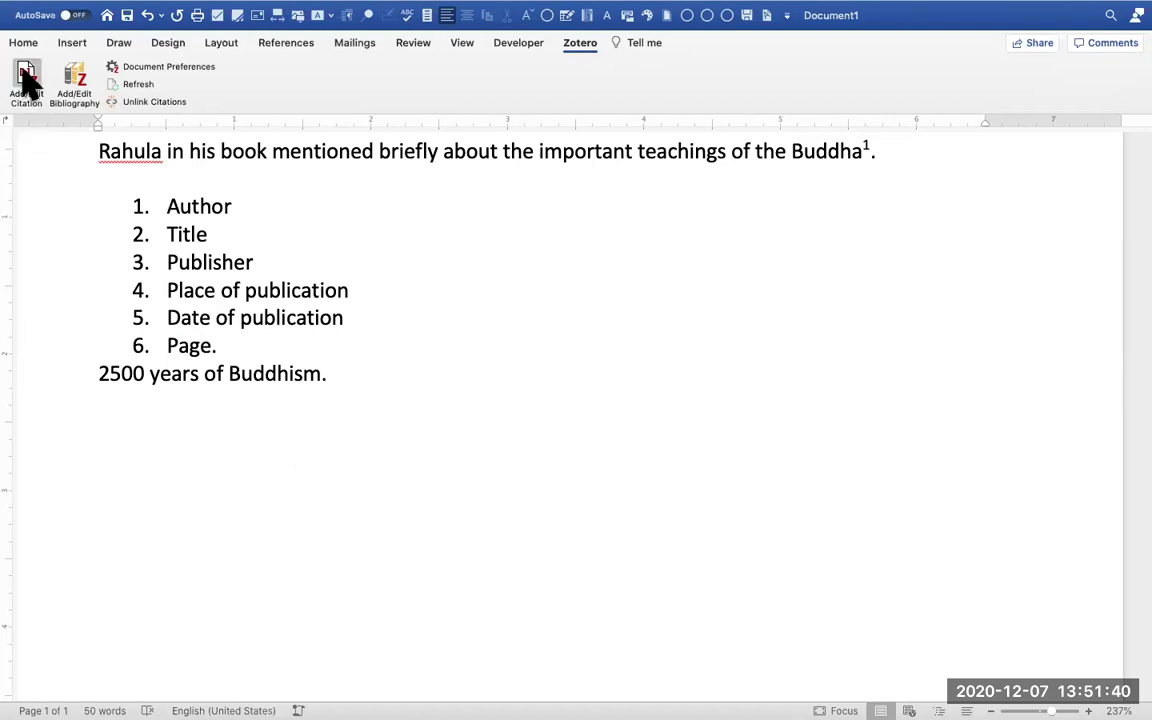
Leave the full-screen document and bring Zotero's Document Preferences dialog to the front
left_click(588, 51)
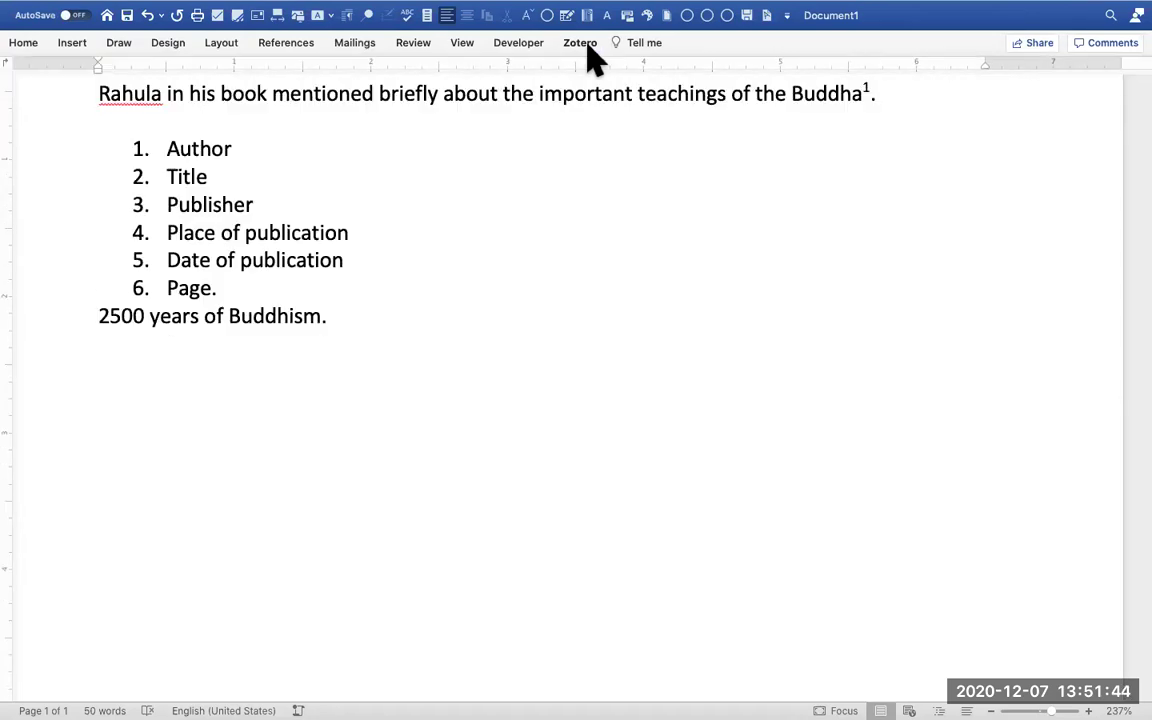
left_click(586, 51)
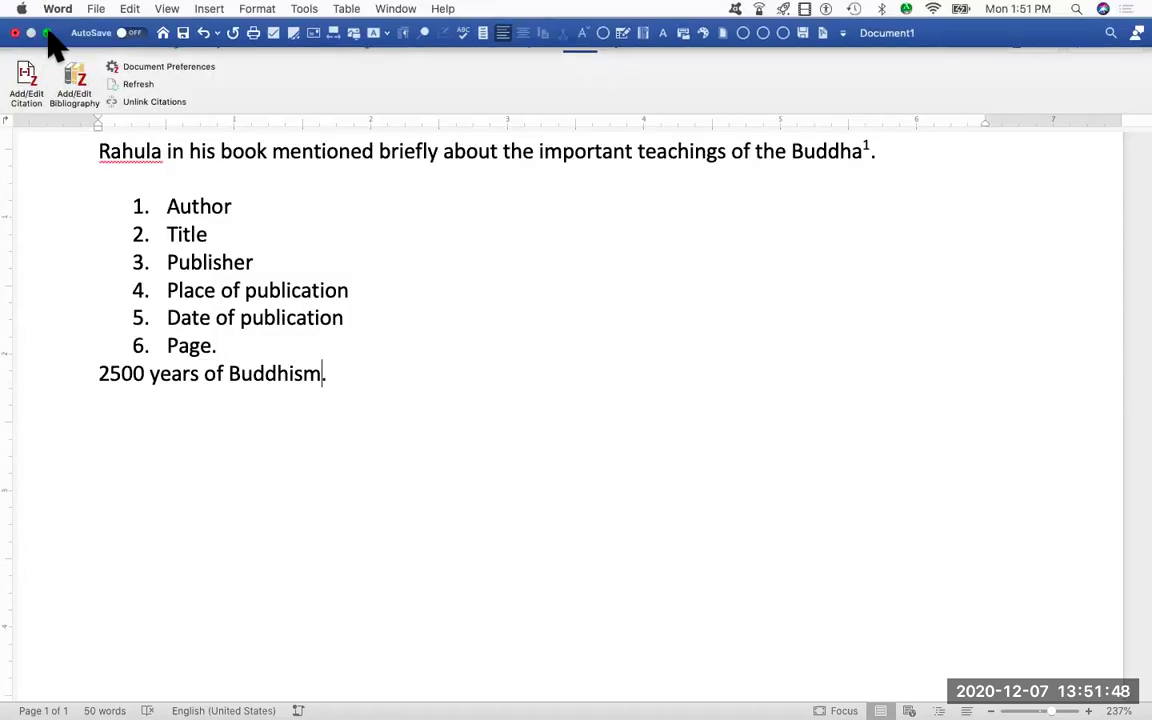
left_click(45, 33)
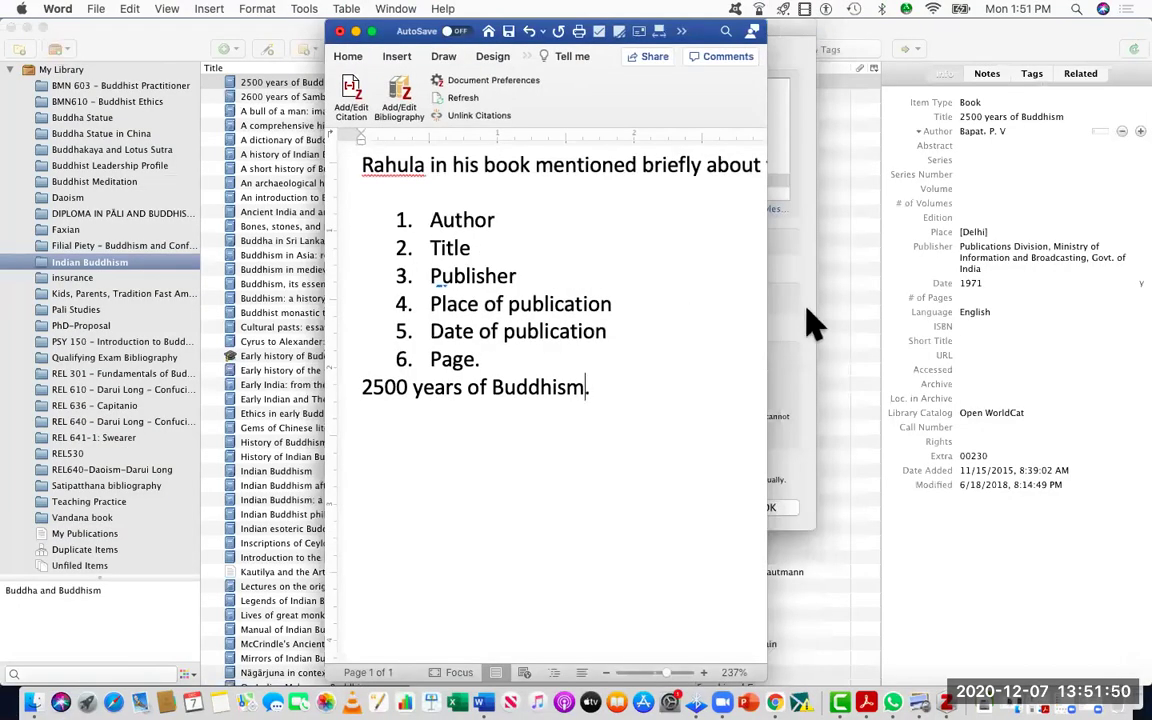
left_click(812, 322)
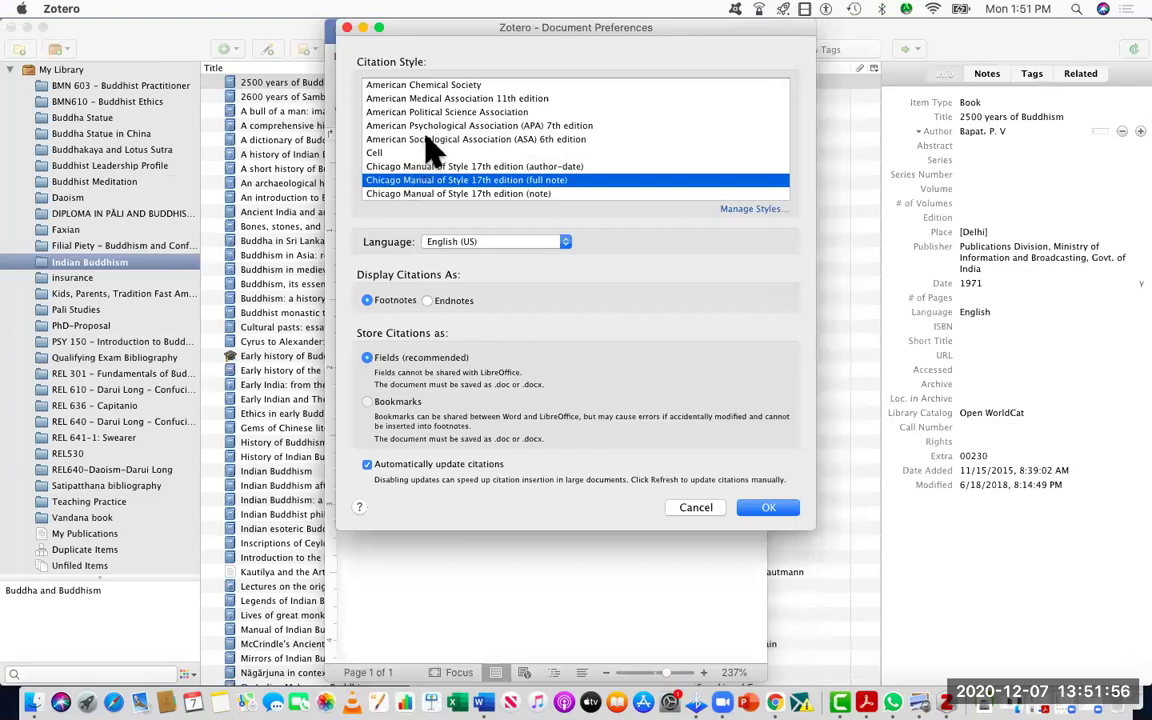
Review the available citation styles and accept Chicago Manual of Style 17th edition (full note), with citations displayed as footnotes
scroll(474, 127, "up", 1)
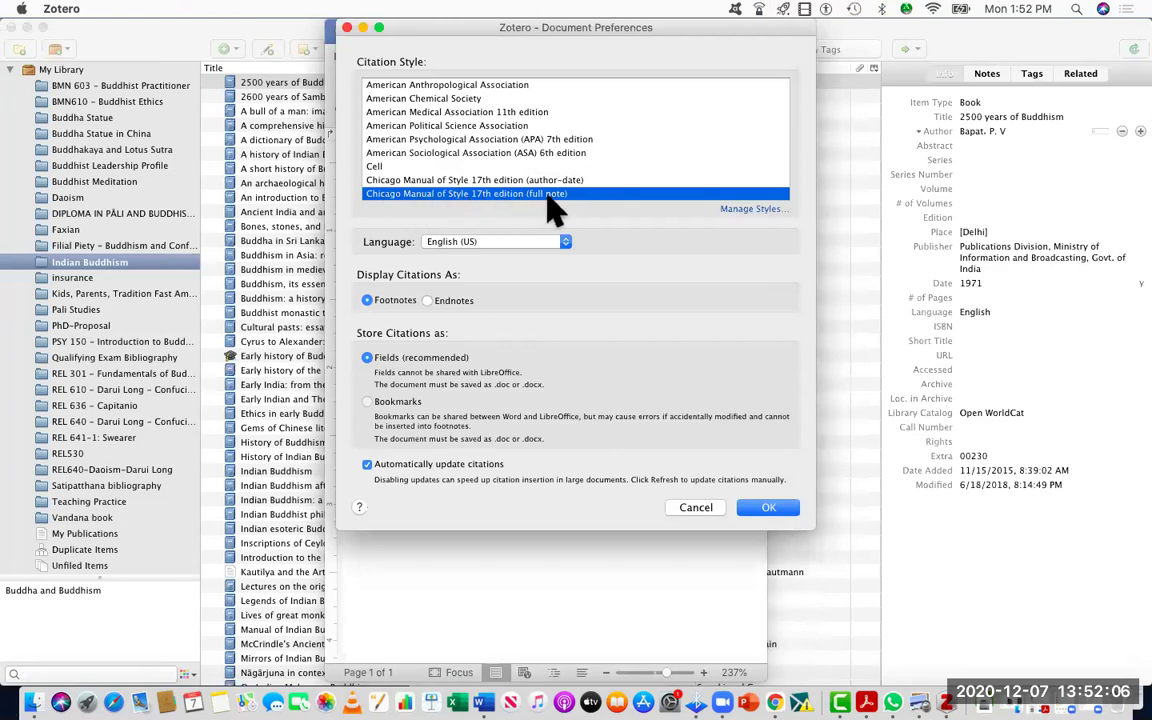
scroll(487, 148, "down", 3)
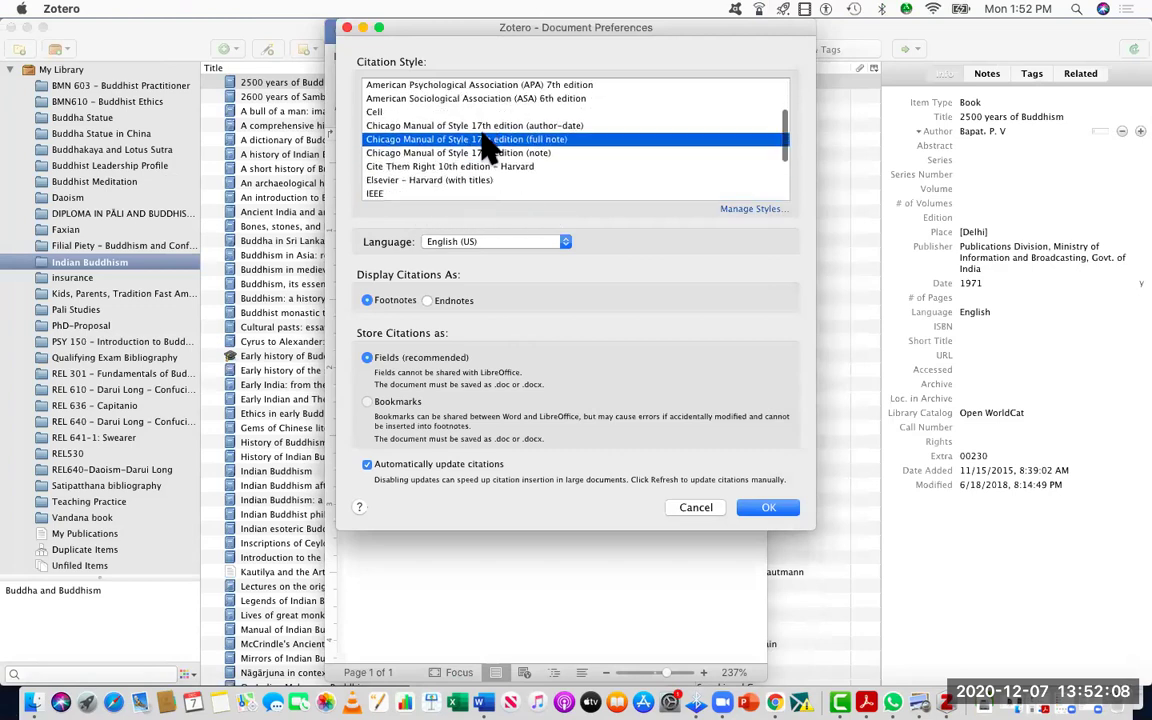
scroll(487, 148, "down", 1)
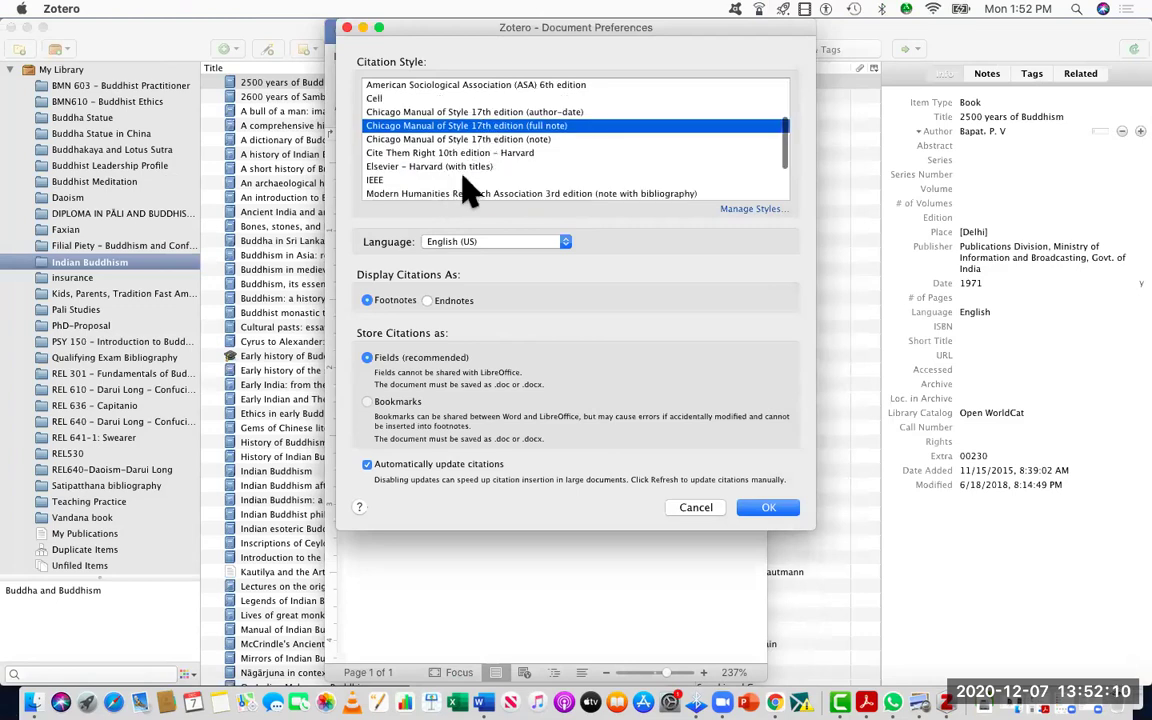
scroll(465, 190, "down", 2)
scroll(465, 190, "down", 2)
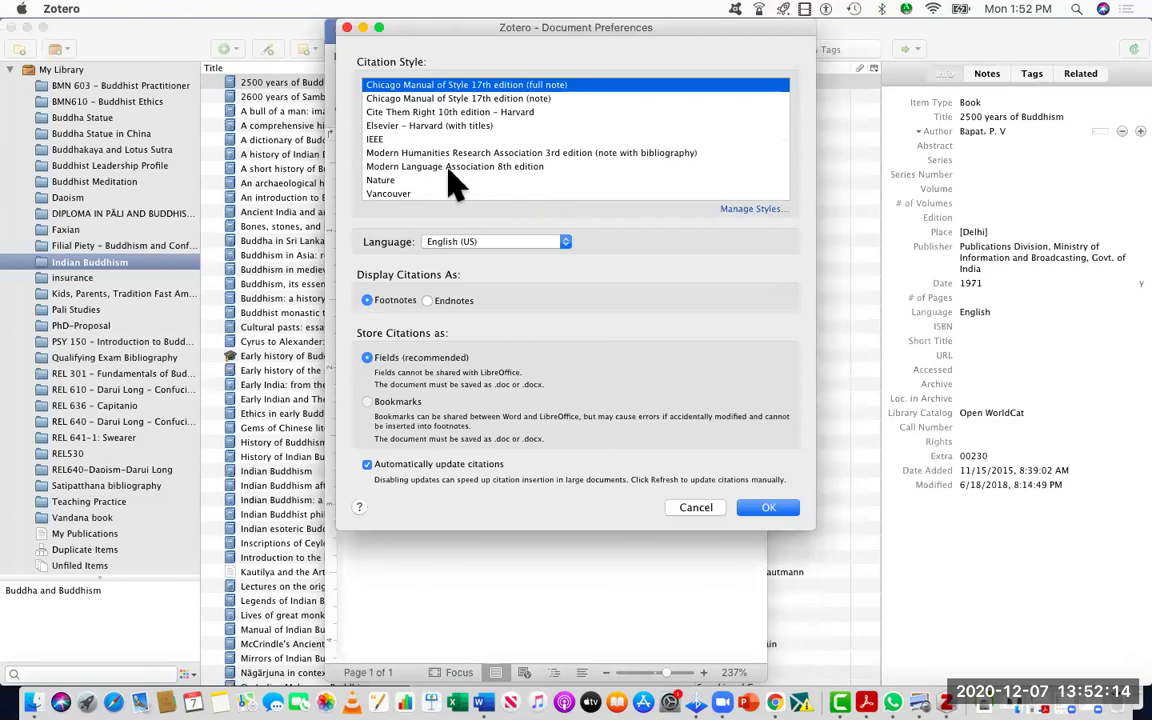
scroll(452, 184, "down", 1)
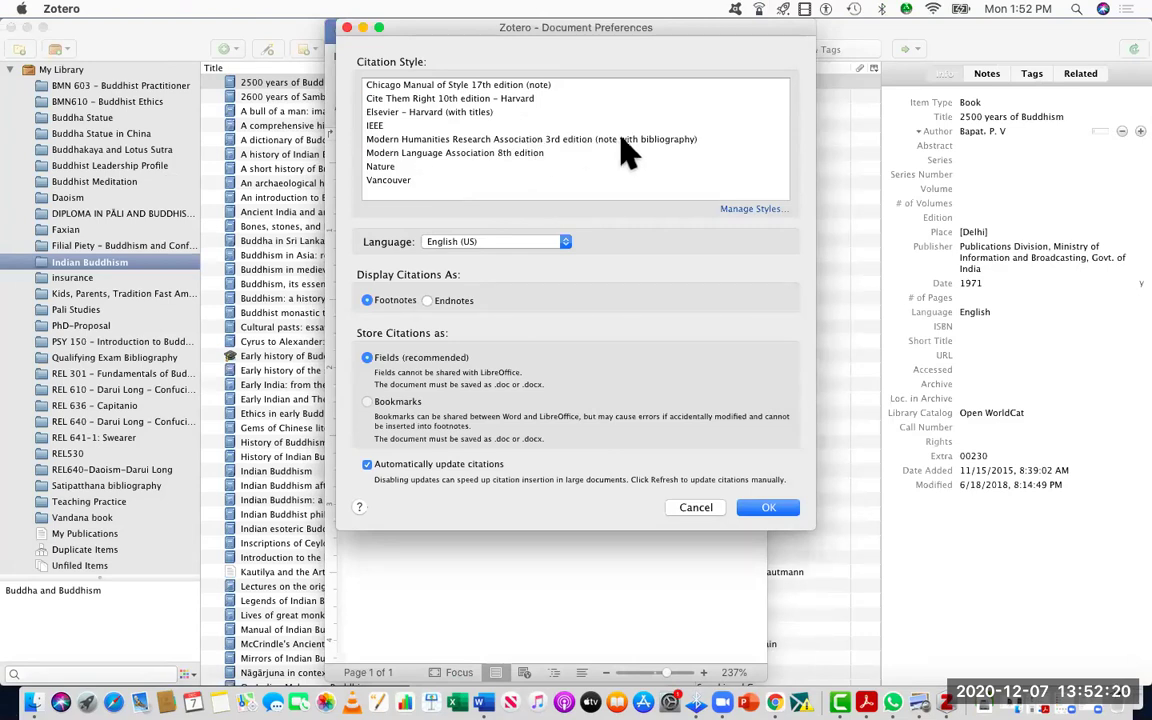
scroll(500, 135, "up", 1)
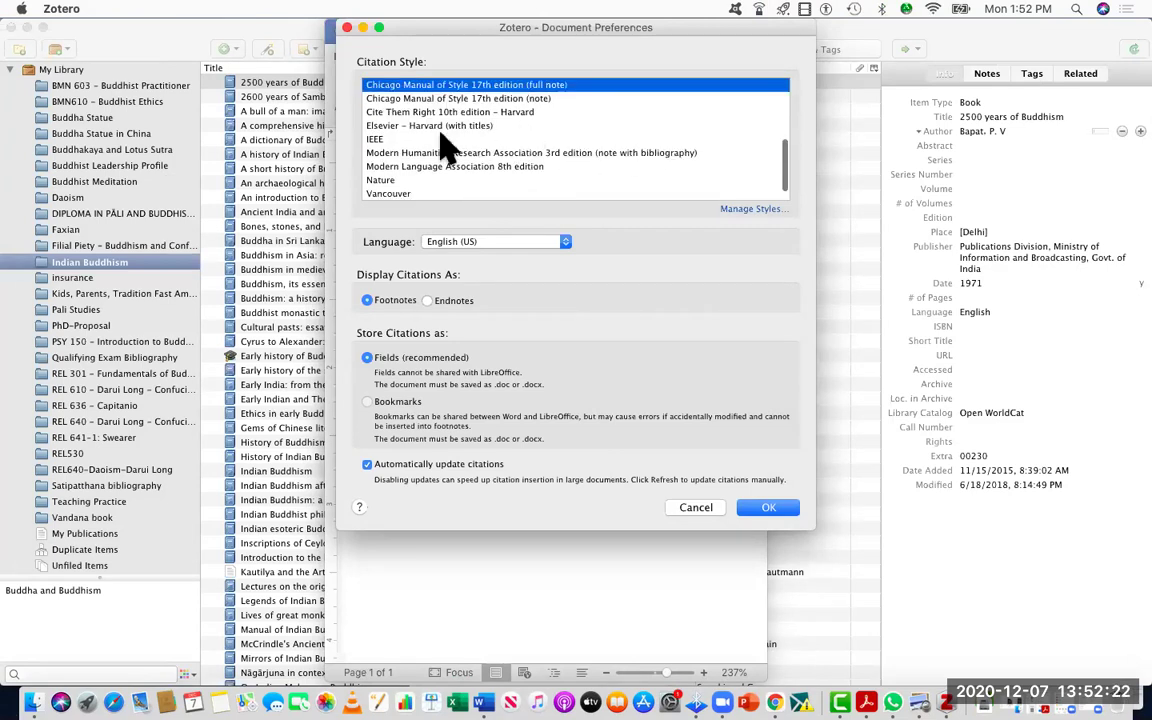
scroll(505, 140, "up", 1)
scroll(510, 143, "up", 2)
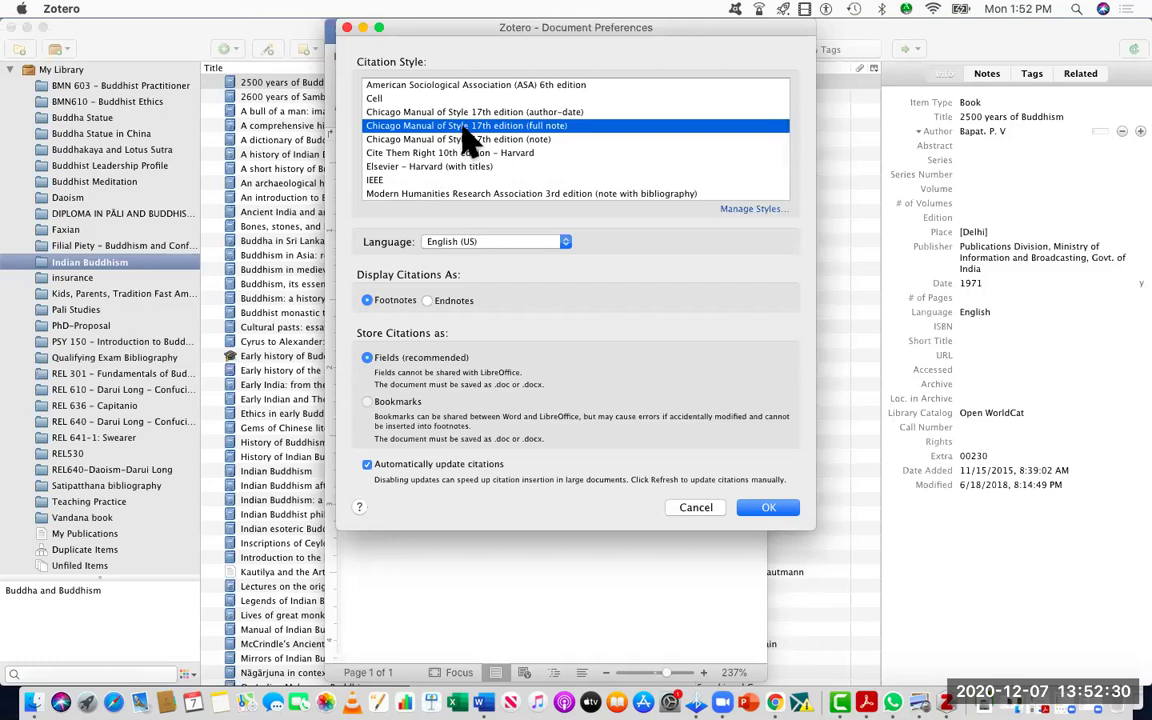
left_click(767, 508)
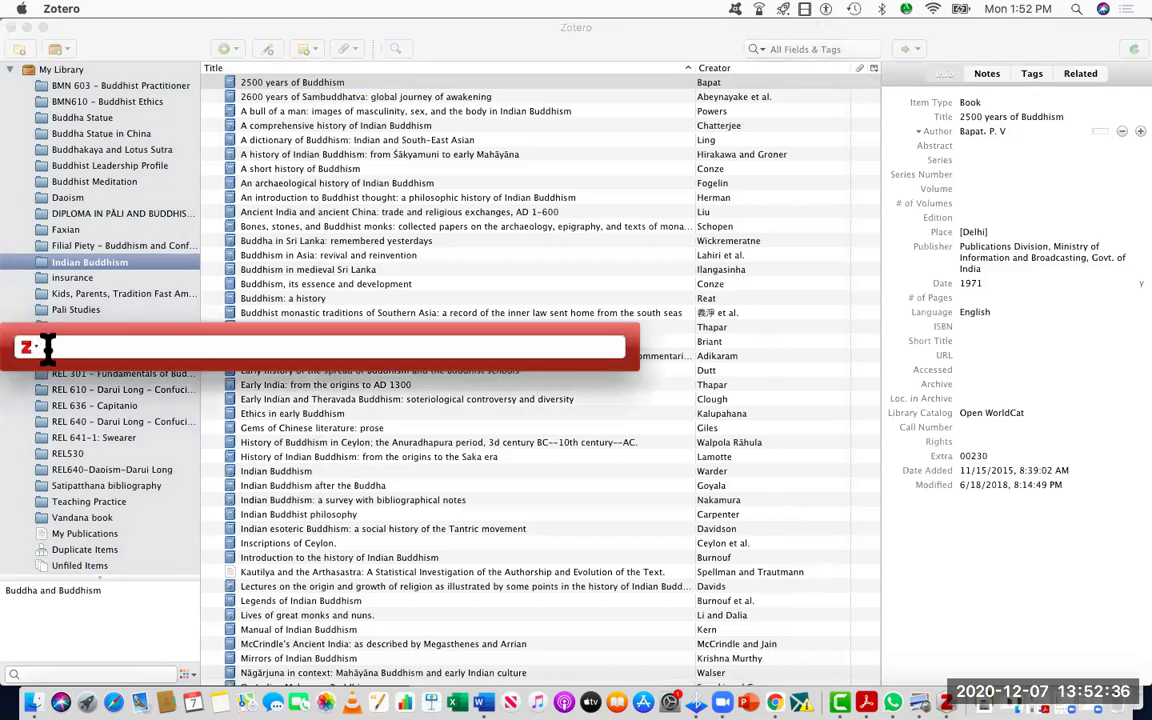
Switch the citation dialog to Classic View and insert a citation of the book "2500 years of Buddhism" with page 230
left_click(33, 346)
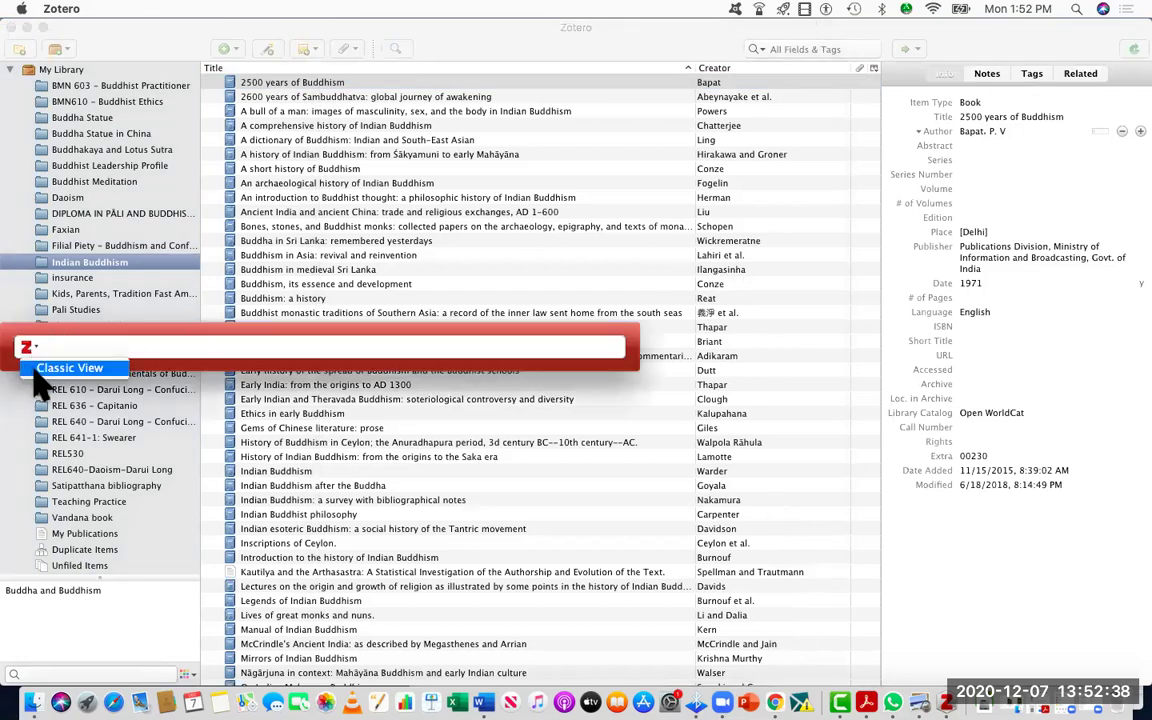
left_click(36, 372)
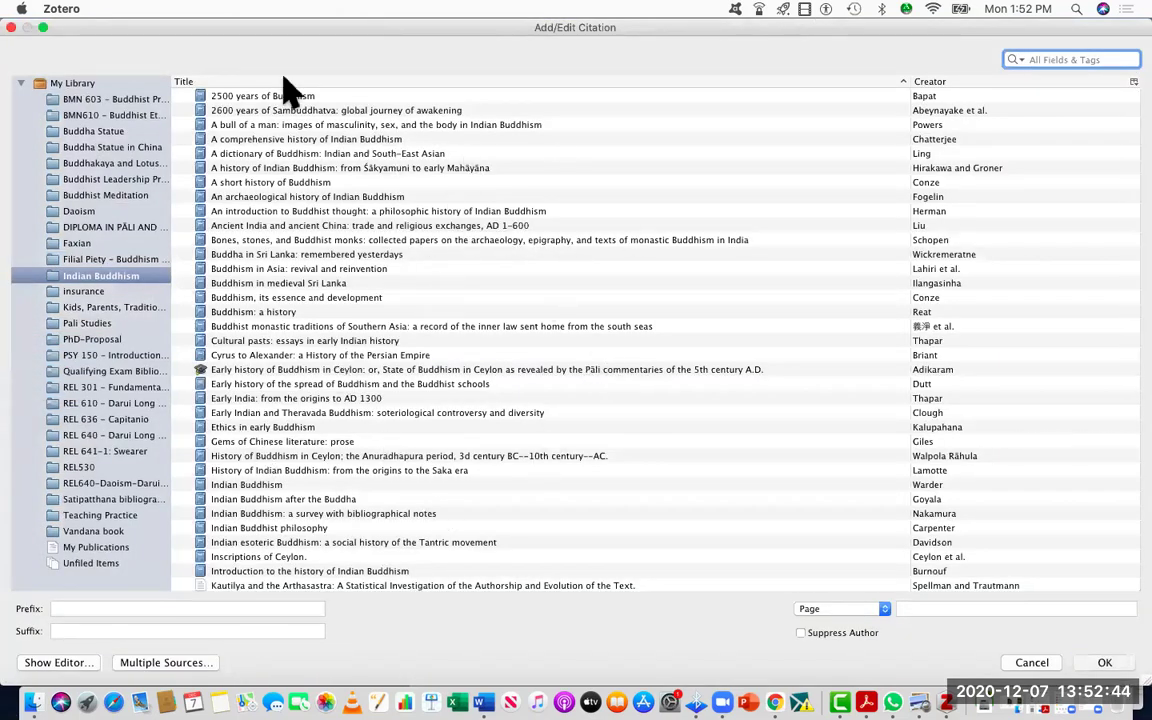
left_click(262, 97)
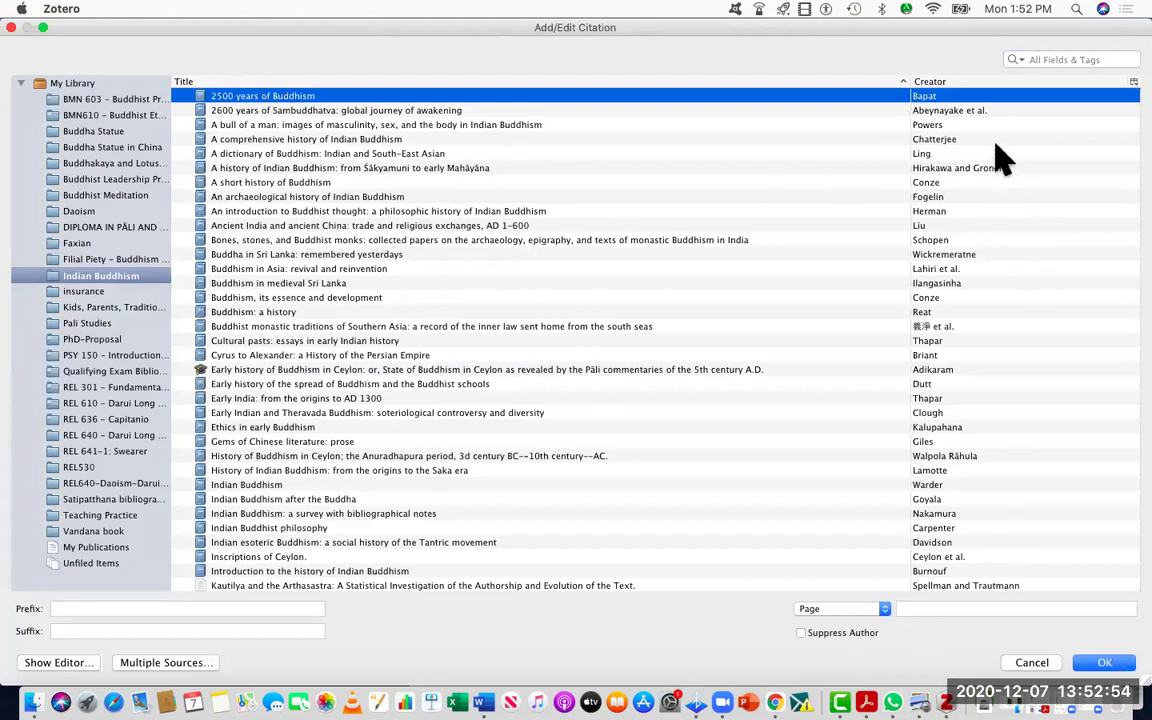
left_click(913, 610)
type("230")
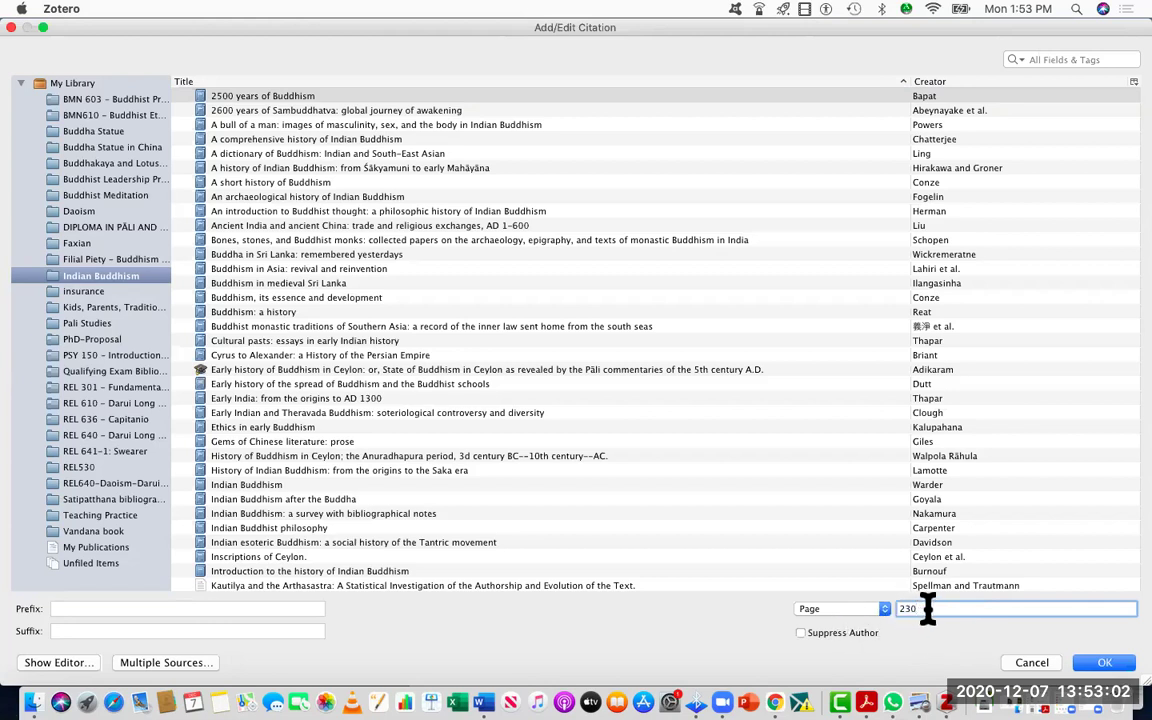
left_click(1095, 665)
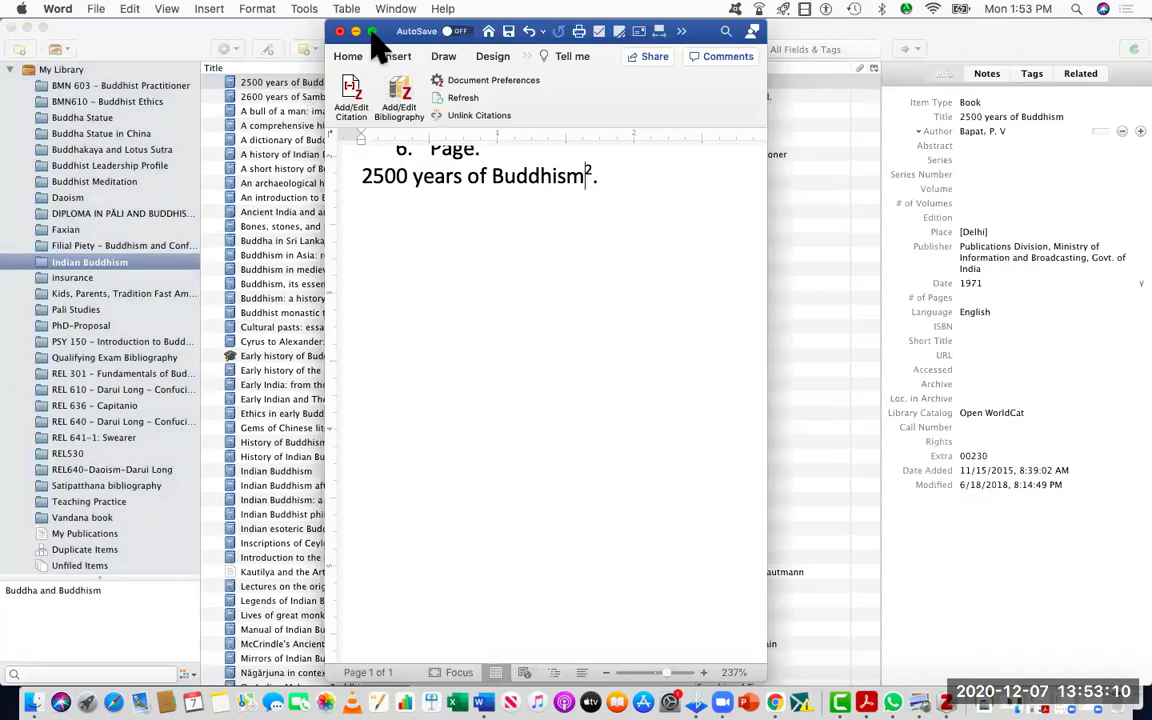
Return the document to full screen and examine the new Zotero footnote at the foot of the page
left_click(371, 31)
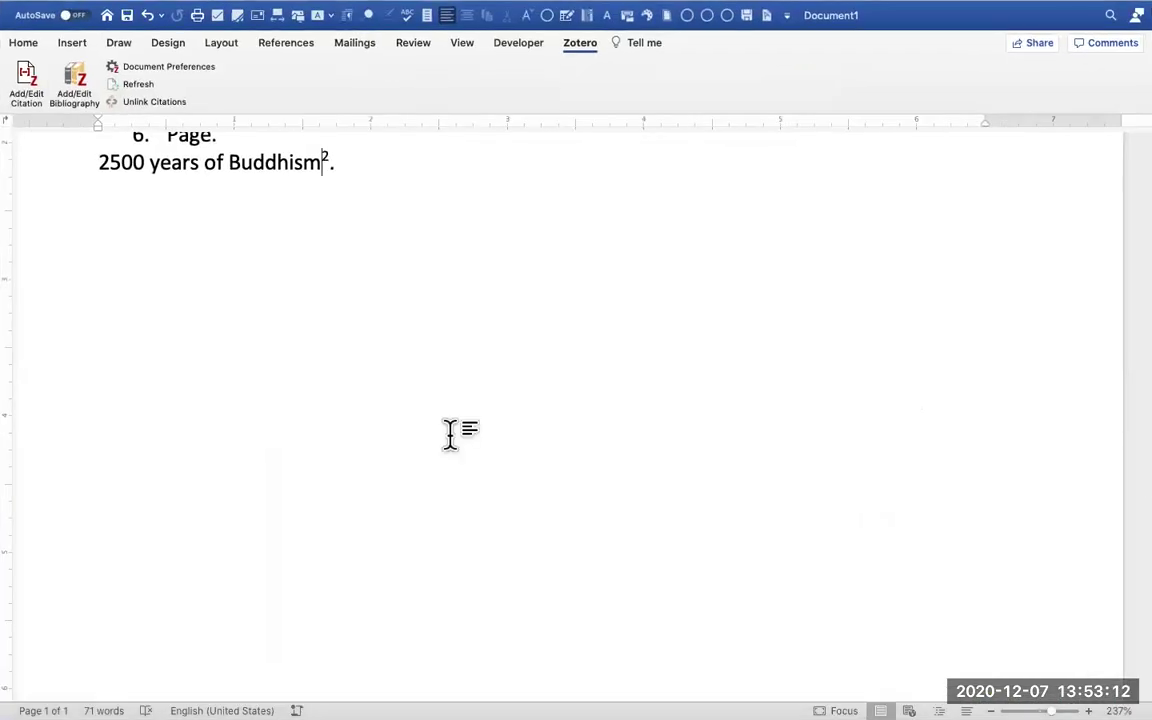
scroll(449, 432, "down", 3)
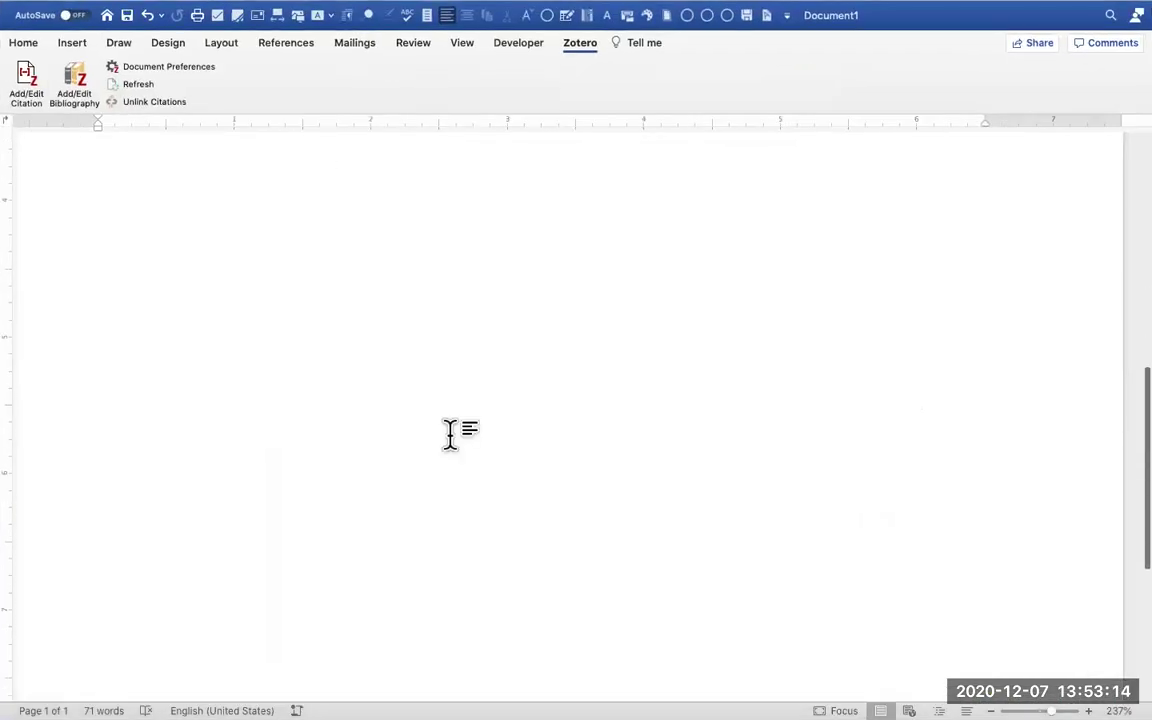
scroll(449, 432, "down", 3)
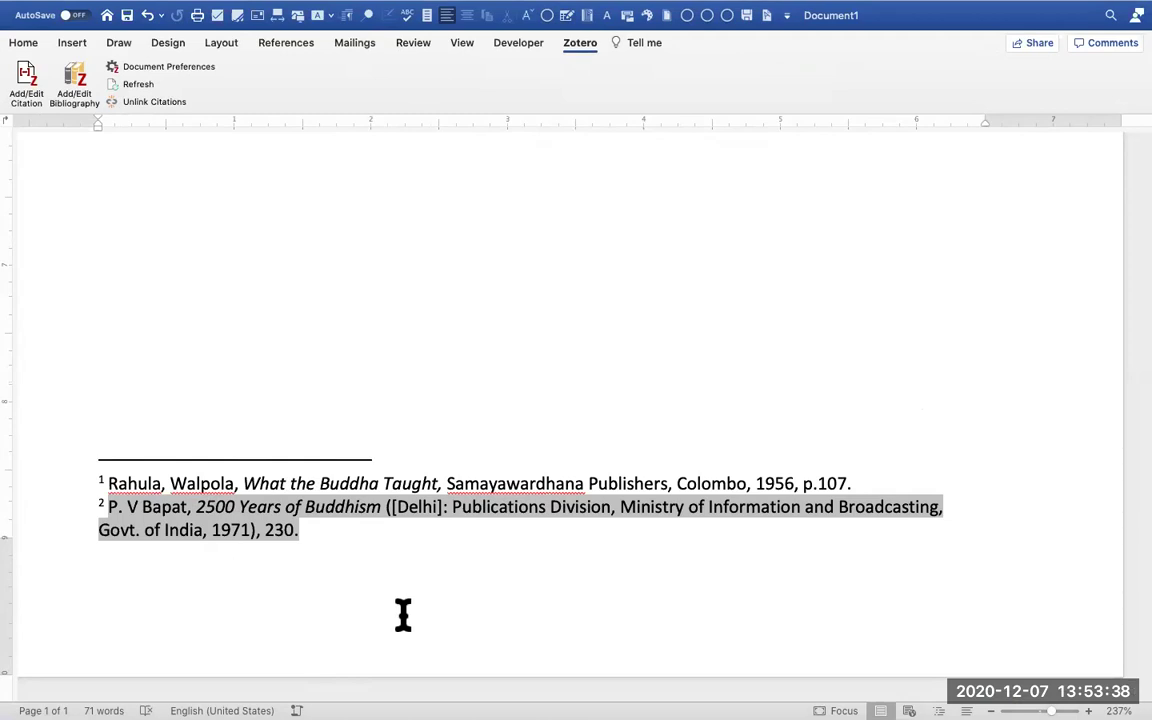
scroll(301, 413, "up", 5)
scroll(301, 413, "up", 10)
Check Zotero's Indian Buddhism collection for another title, and add the line "Inscriptions of Ceylon." below "2500 years of Buddhism" in Word
left_click(389, 556)
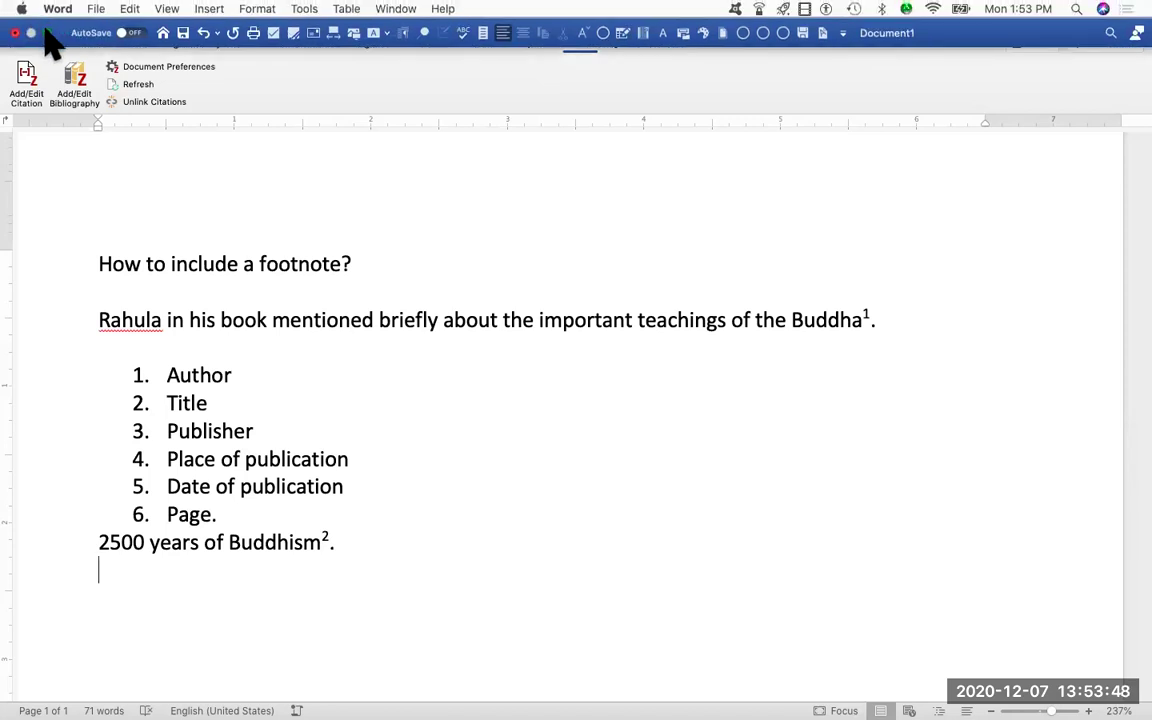
left_click(46, 33)
left_click(870, 515)
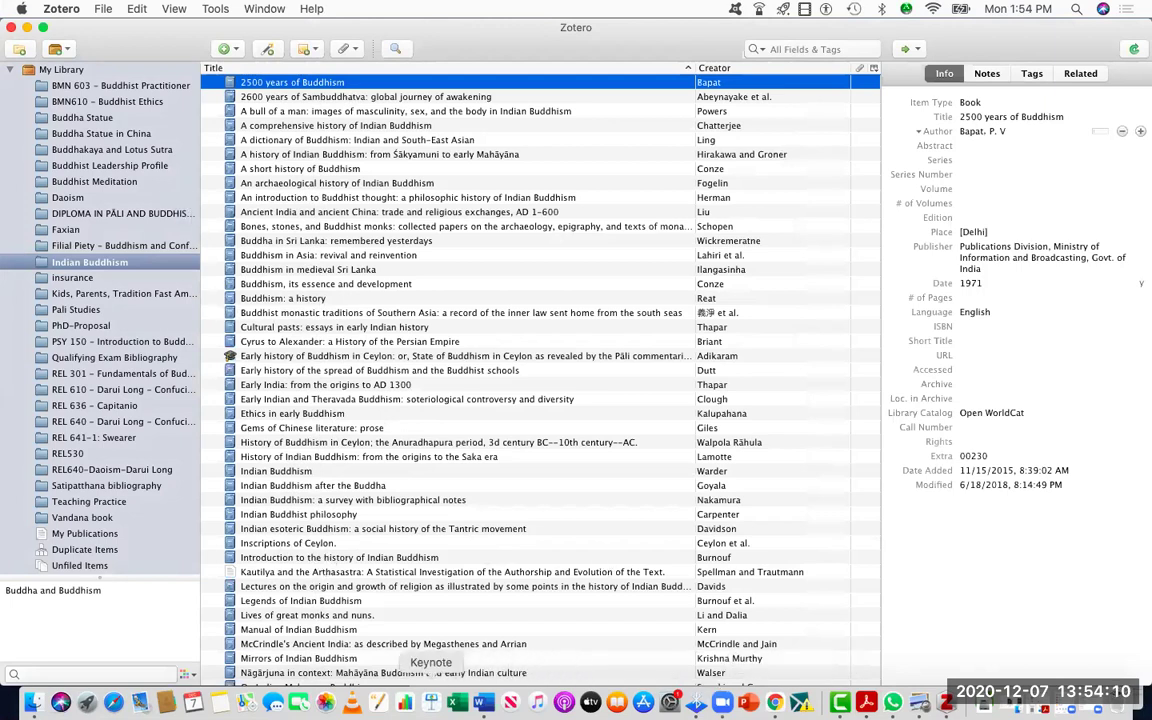
left_click(483, 703)
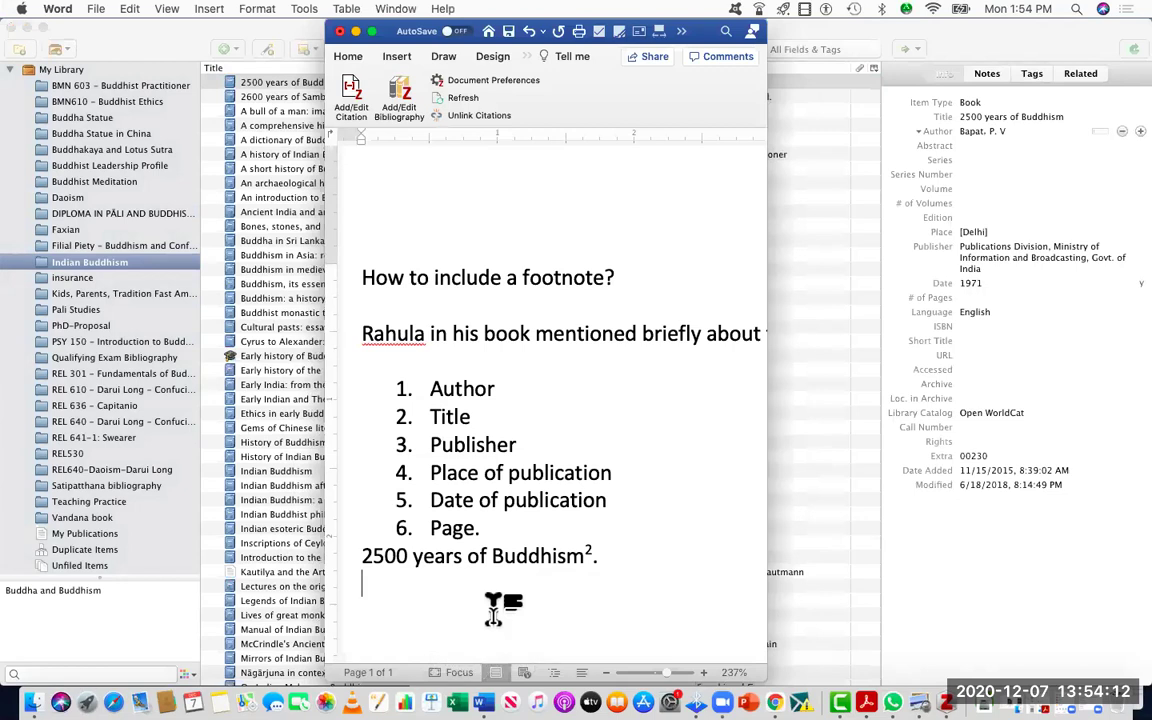
type("inscriptions of")
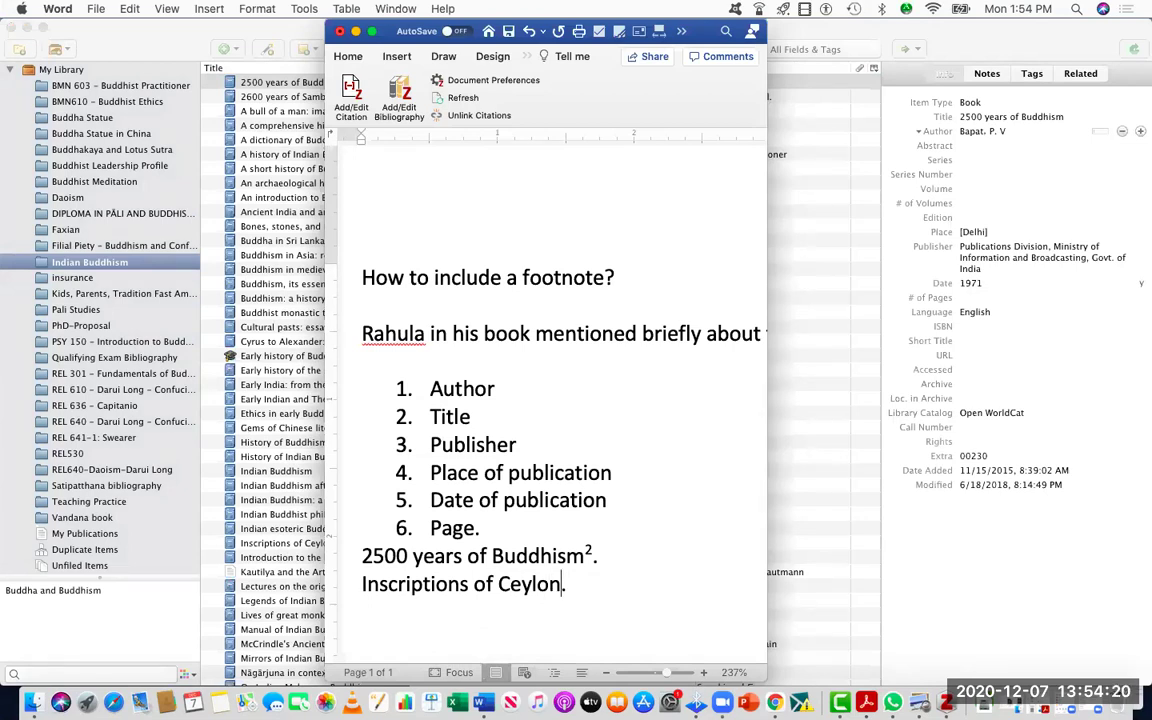
Start a new Zotero citation at the end of "Inscriptions of Ceylon", before the period, and switch the citation dialog to Classic View
left_click(371, 32)
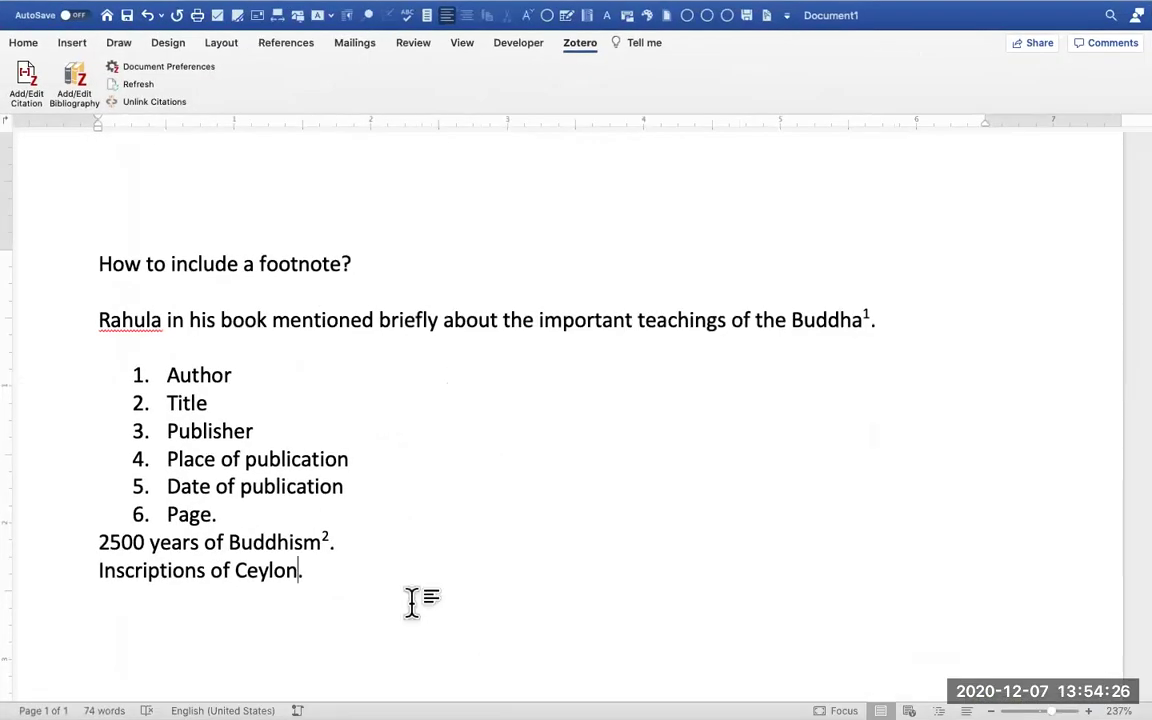
left_click(298, 574)
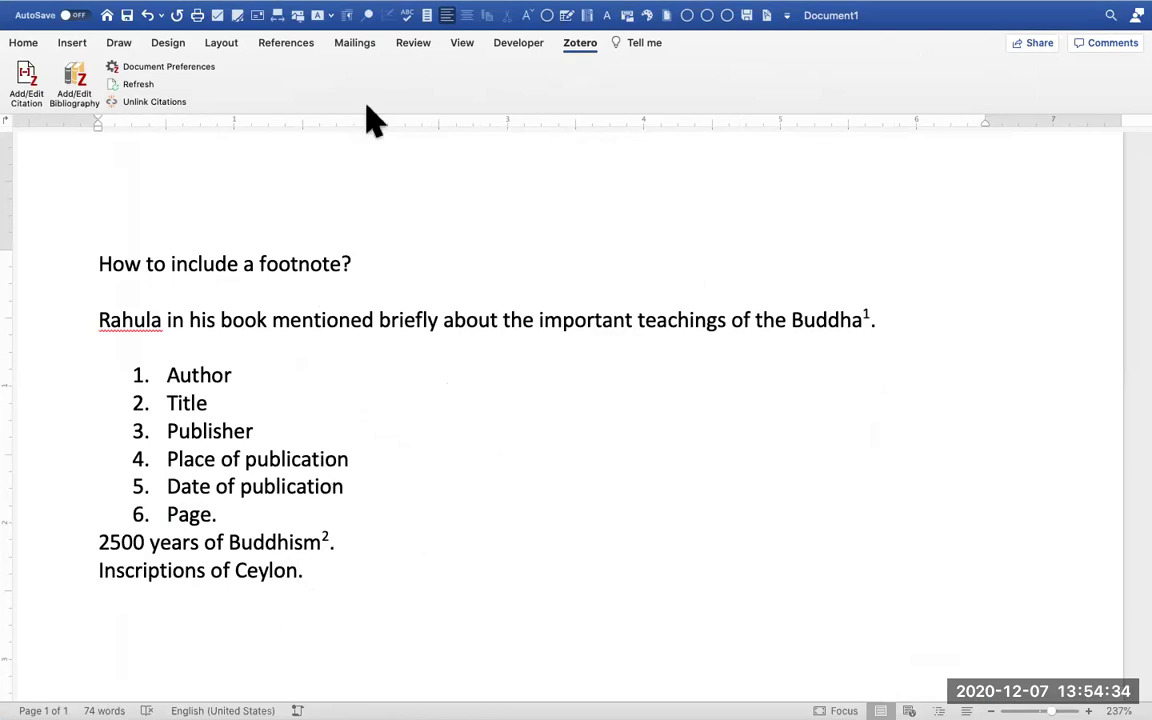
left_click(274, 46)
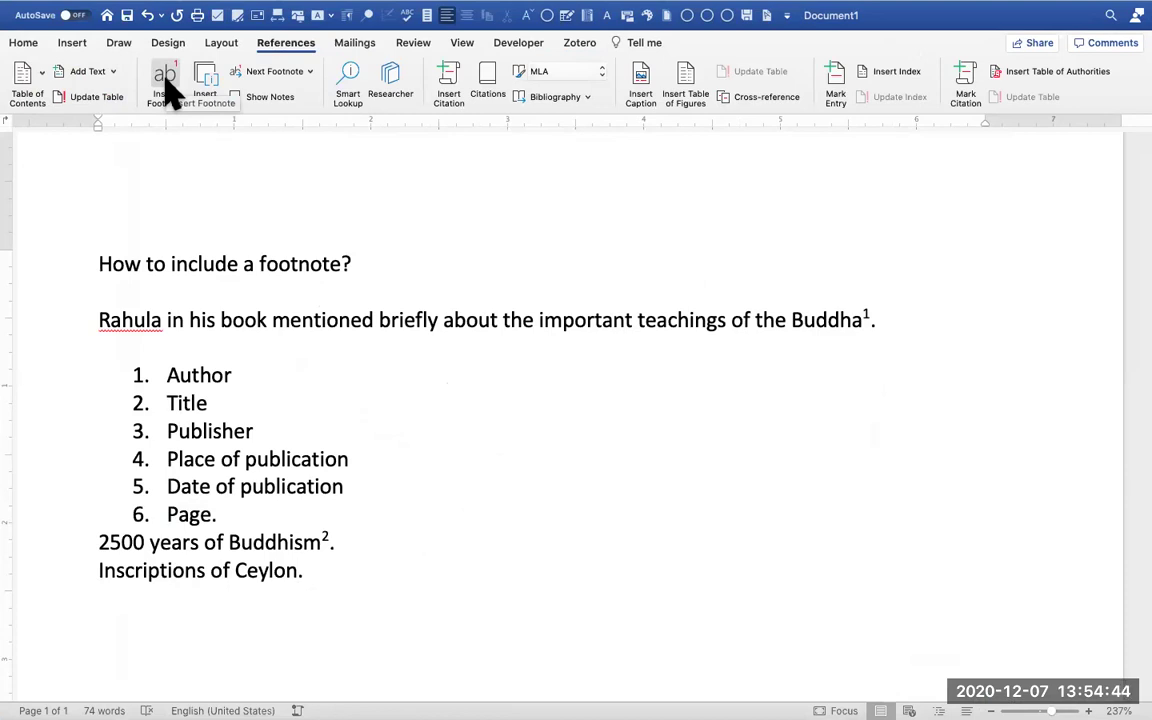
left_click(578, 45)
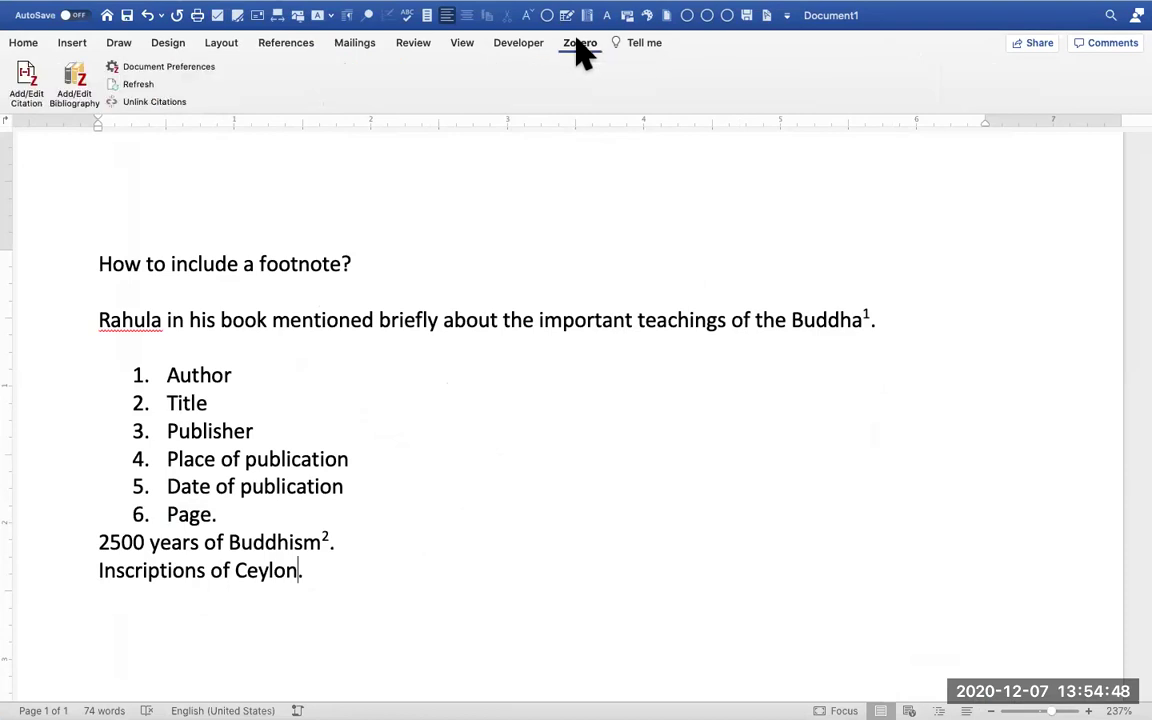
left_click(22, 74)
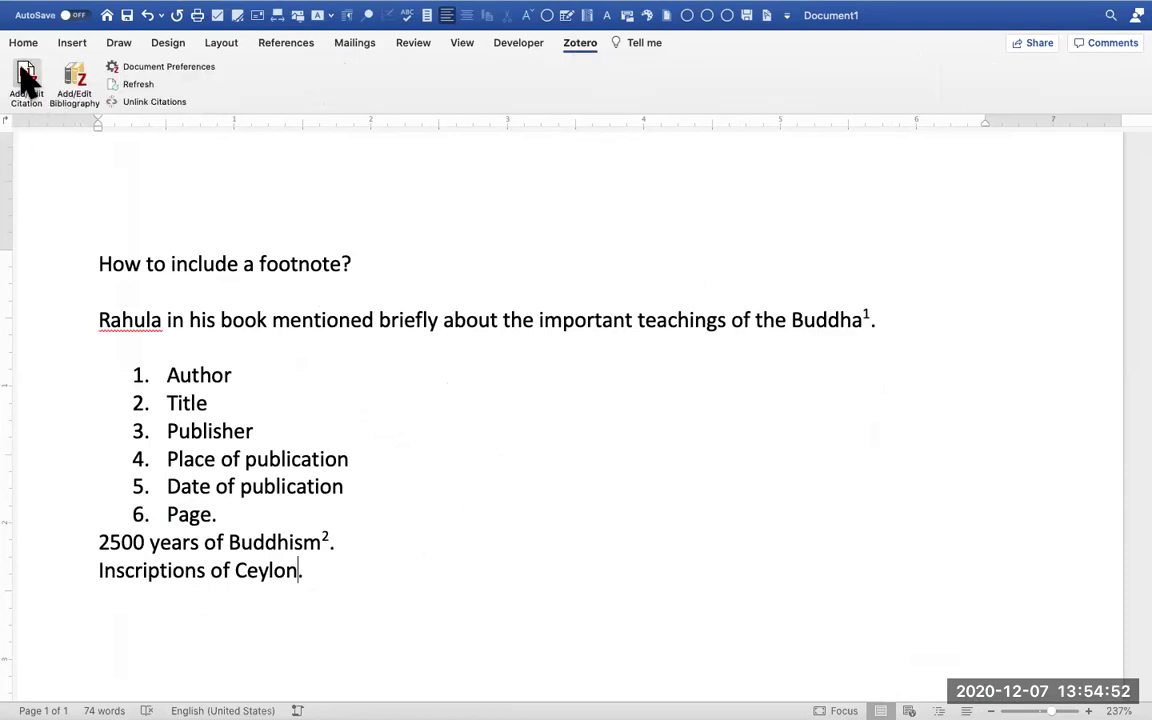
mouse_move(22, 3)
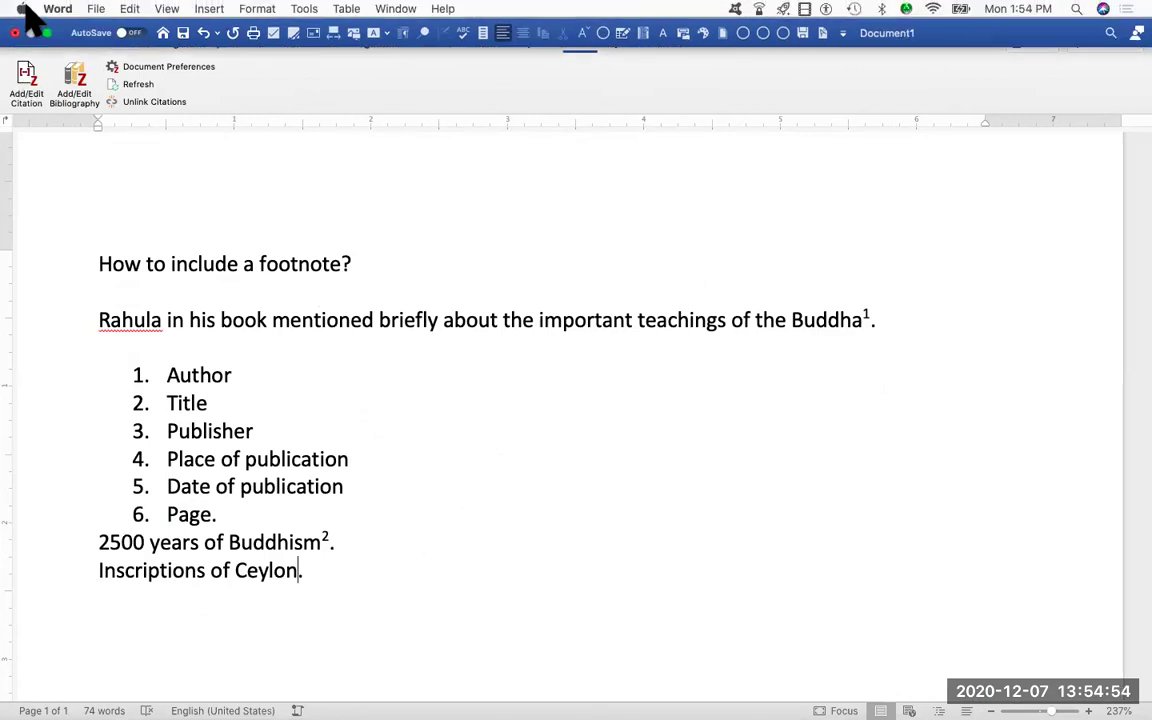
left_click(44, 33)
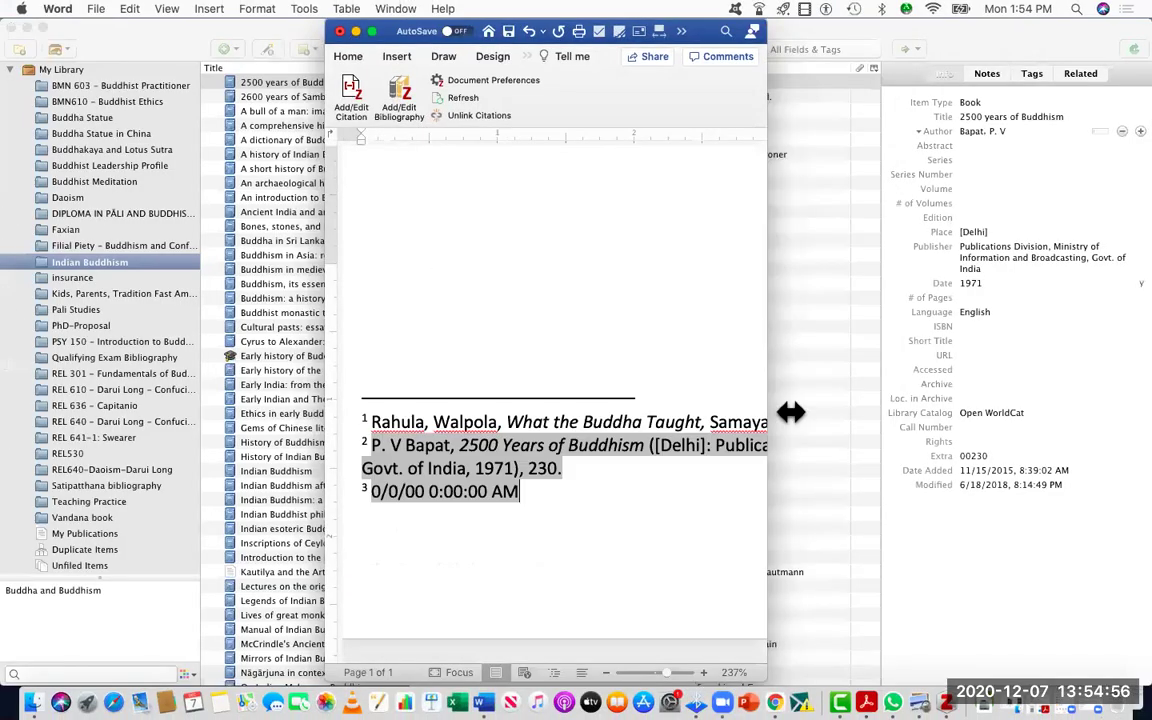
left_click(833, 431)
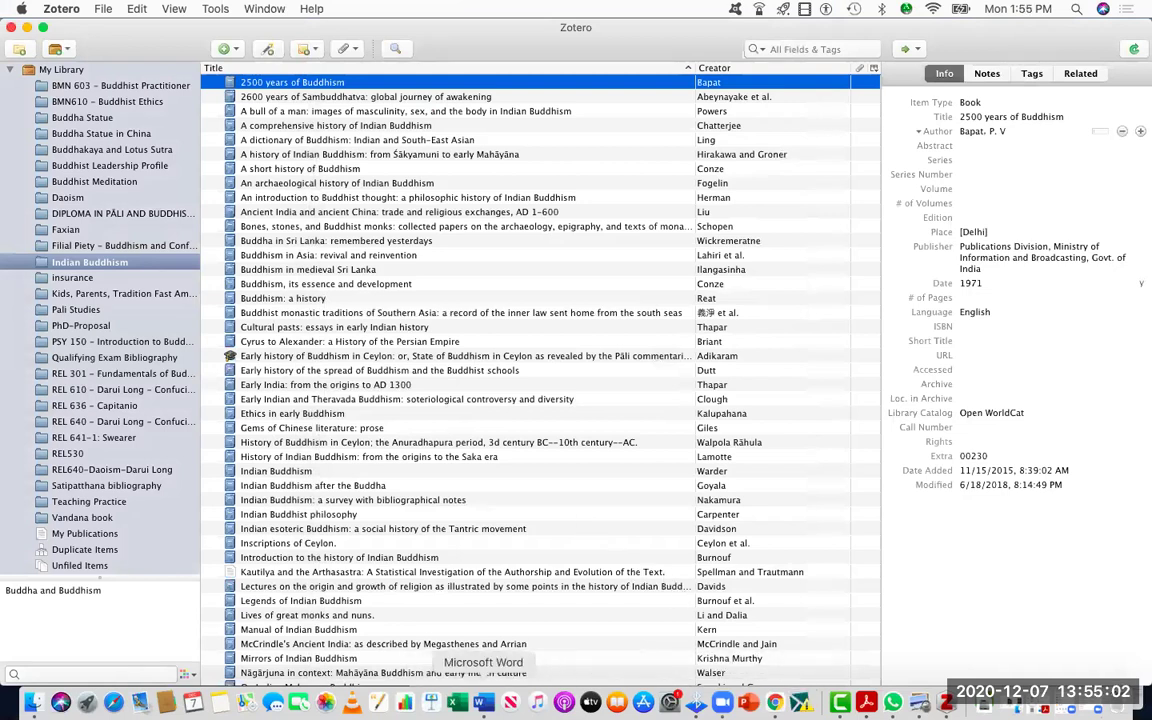
left_click(483, 703)
left_click(350, 90)
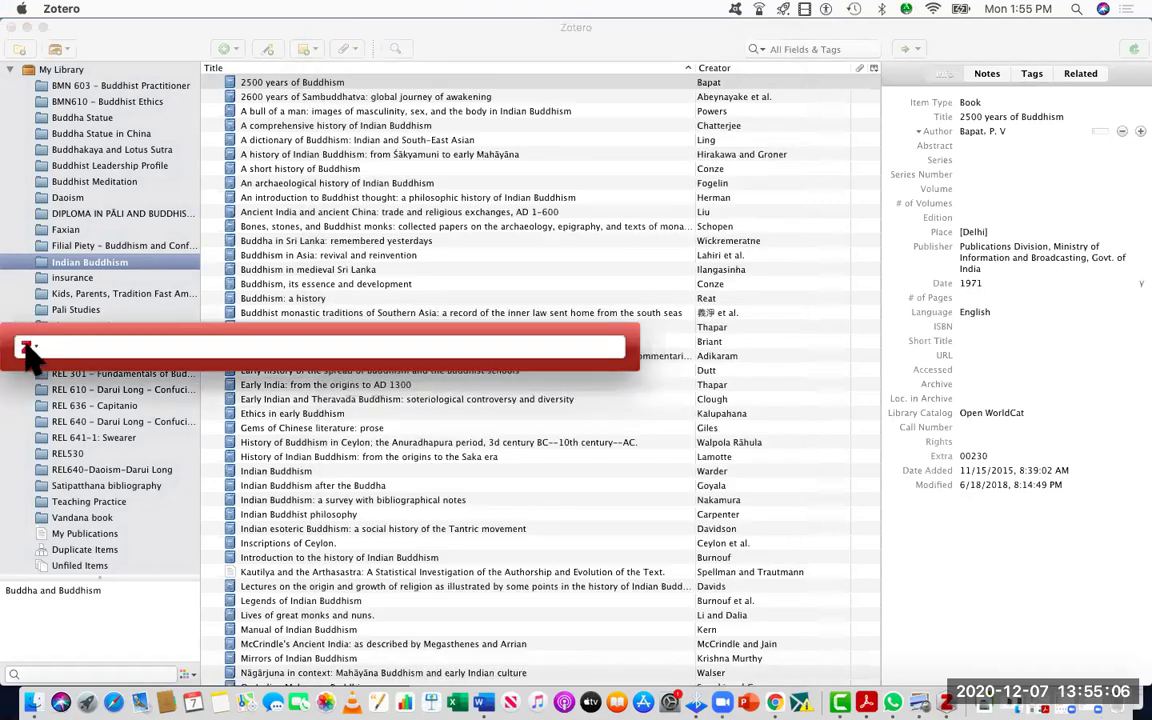
left_click(27, 347)
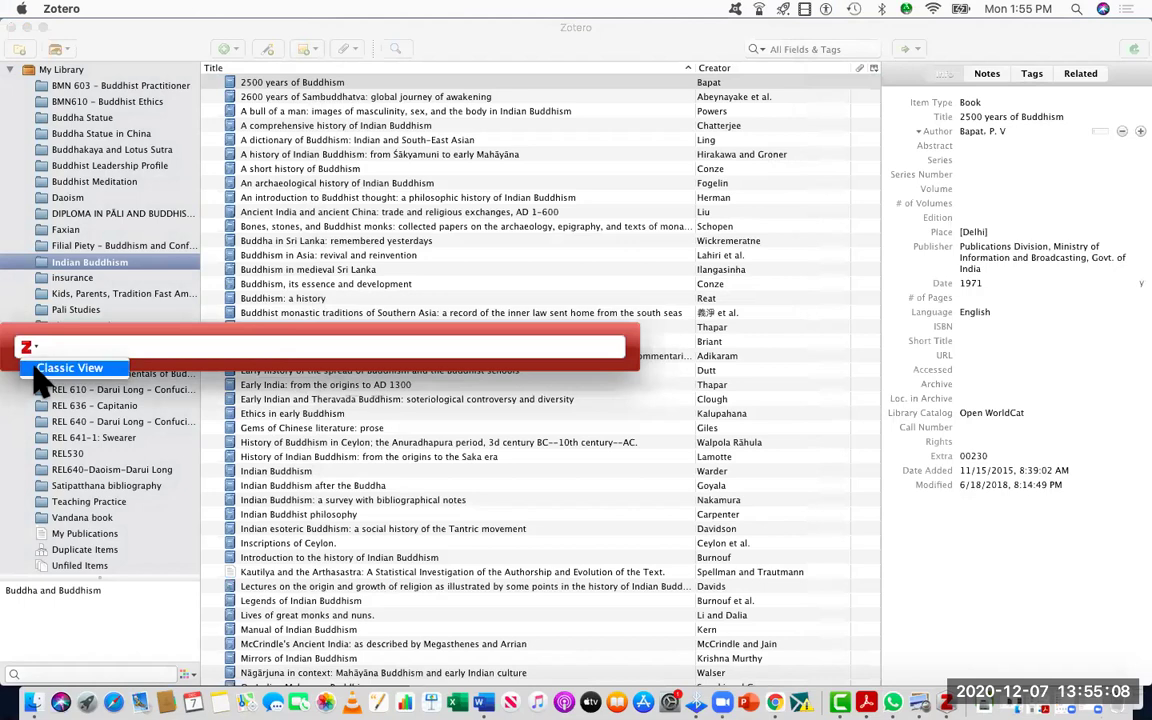
left_click(45, 368)
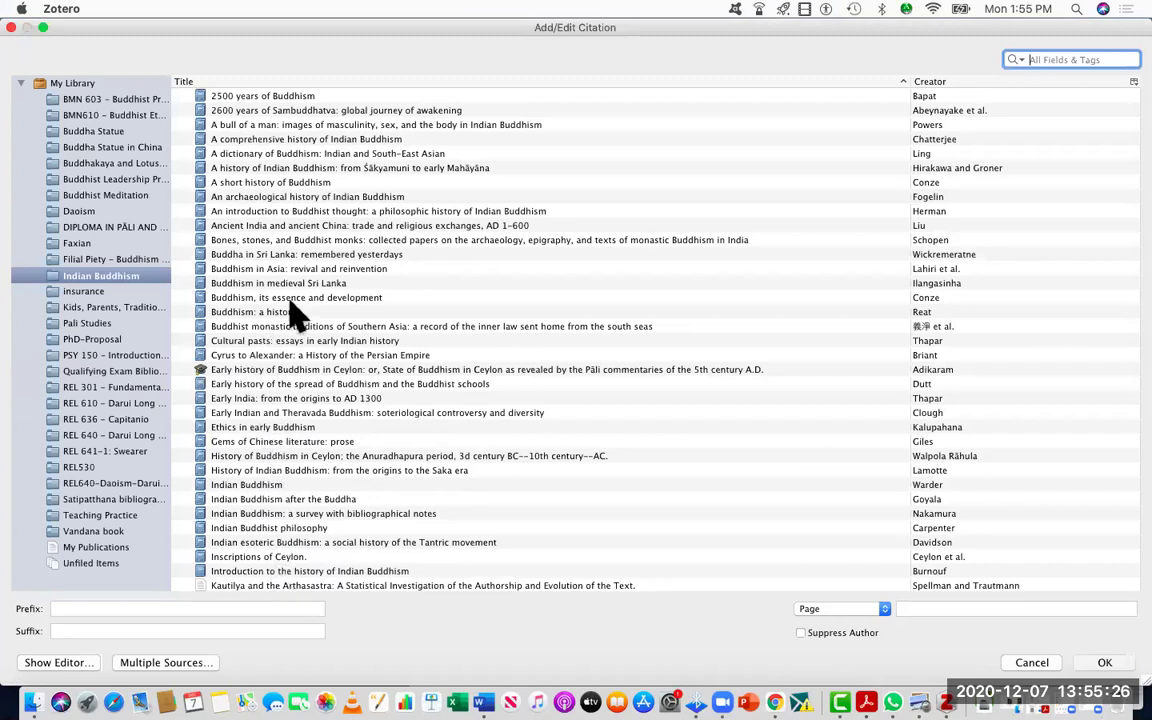
Cite the book "Inscriptions of Ceylon." from the Indian Buddhism collection with page 36 and insert the citation
scroll(297, 316, "down", 6)
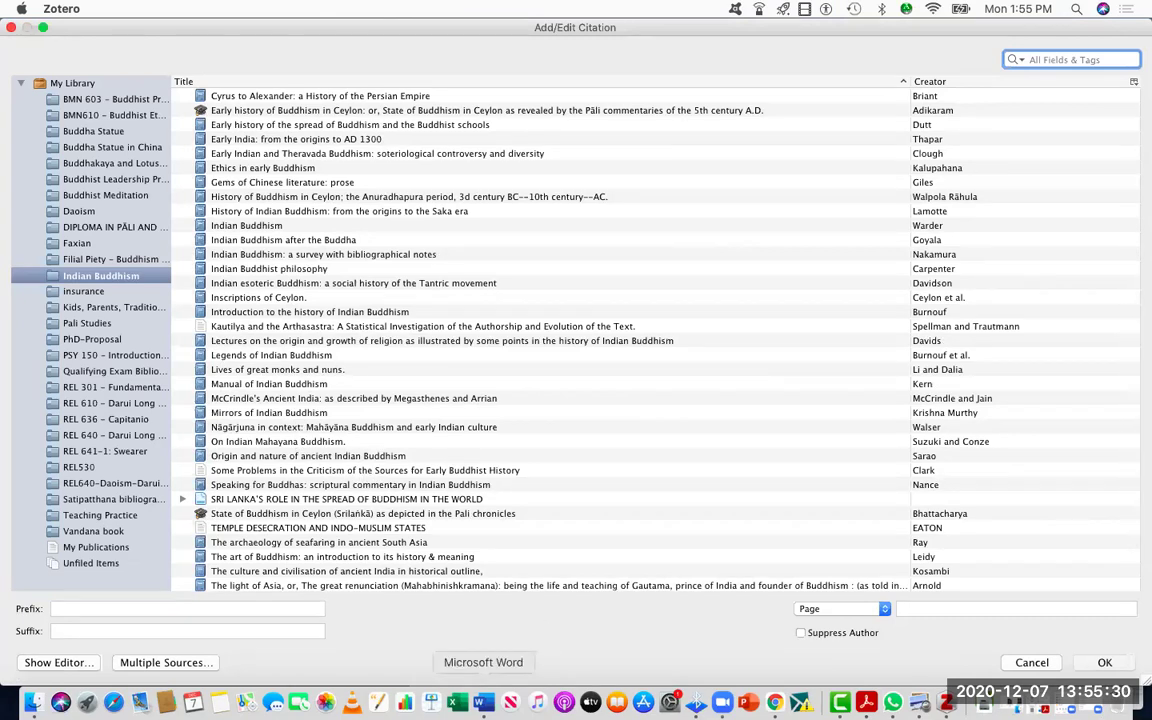
left_click(483, 703)
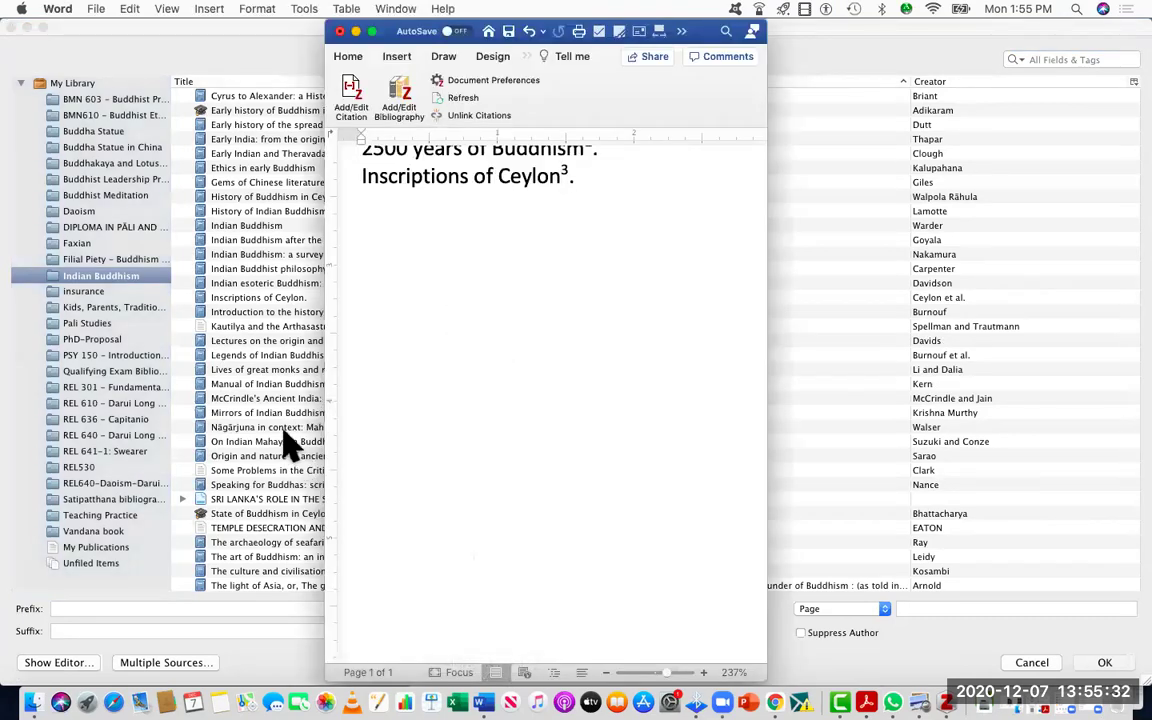
left_click(252, 298)
left_click(270, 300)
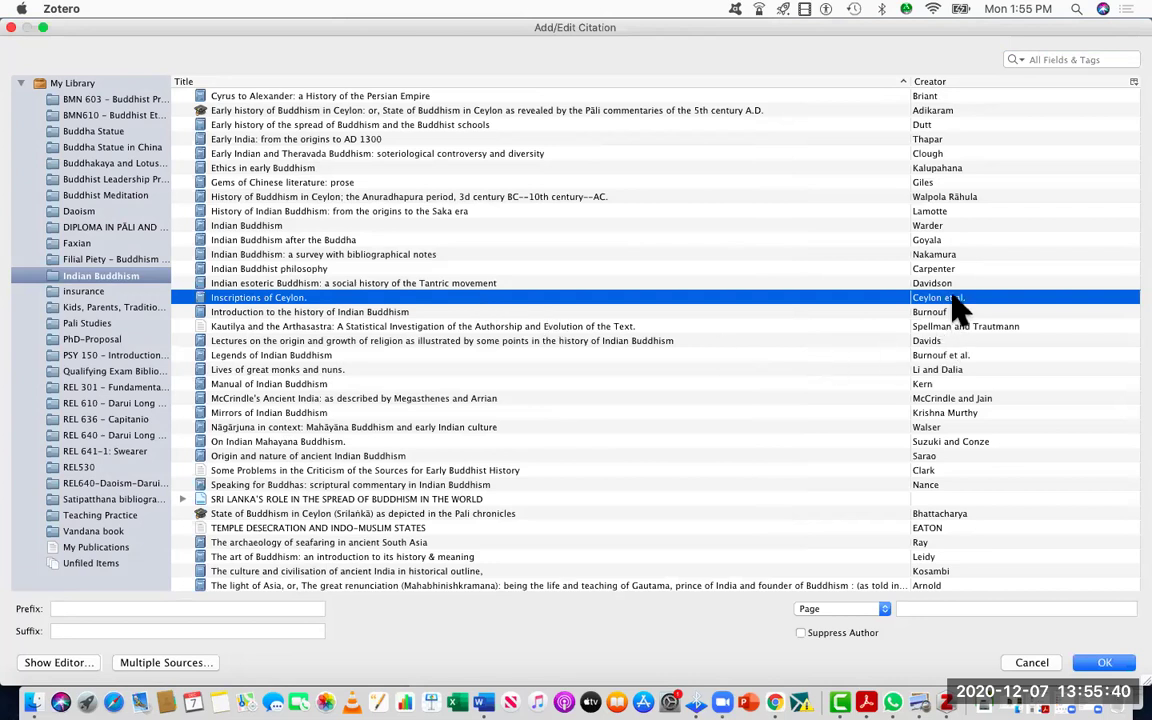
left_click(885, 612)
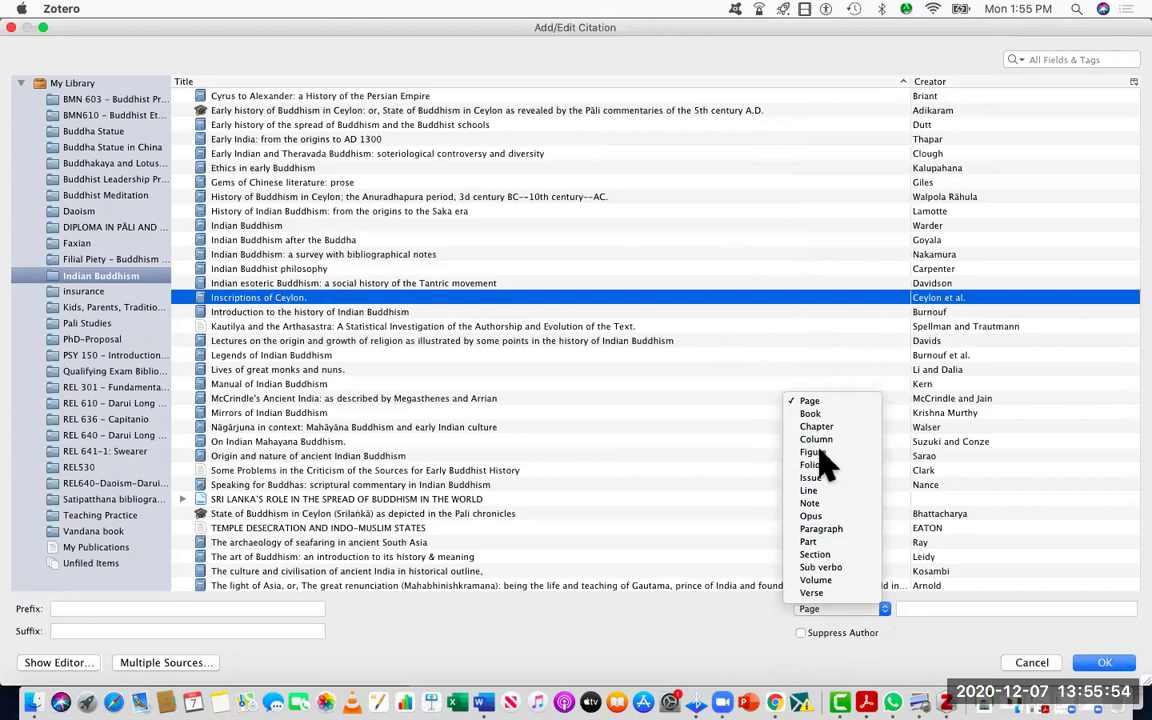
left_click(829, 400)
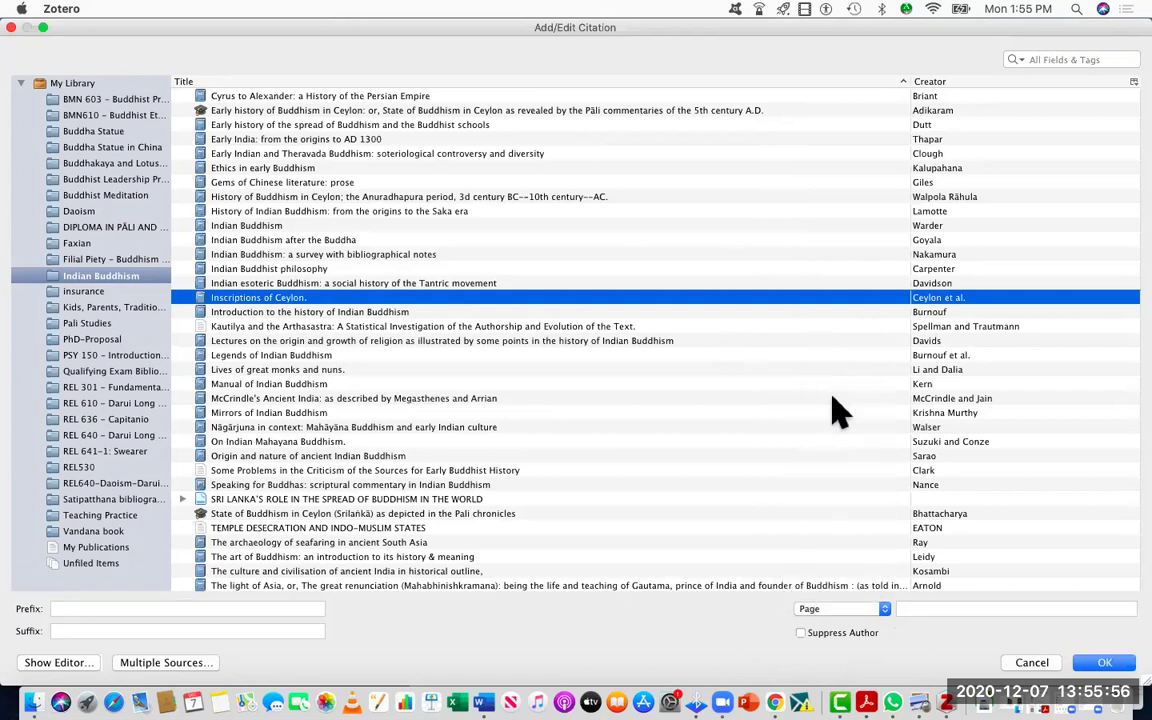
left_click(918, 609)
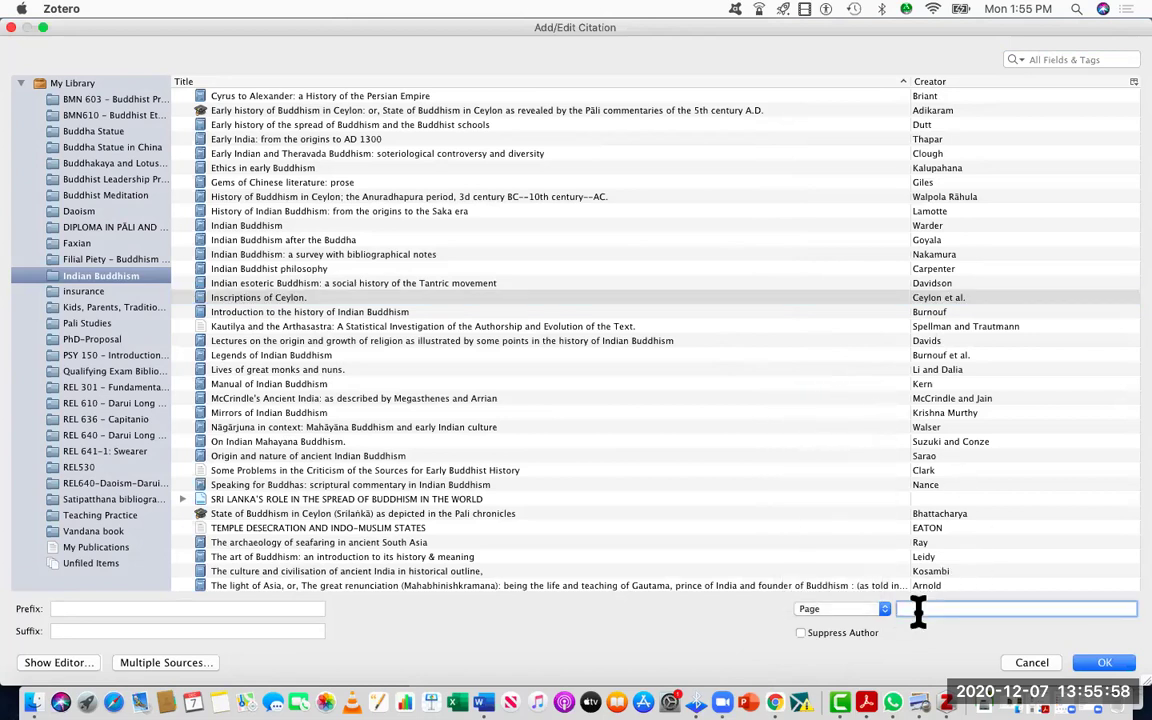
type("36")
left_click(1112, 662)
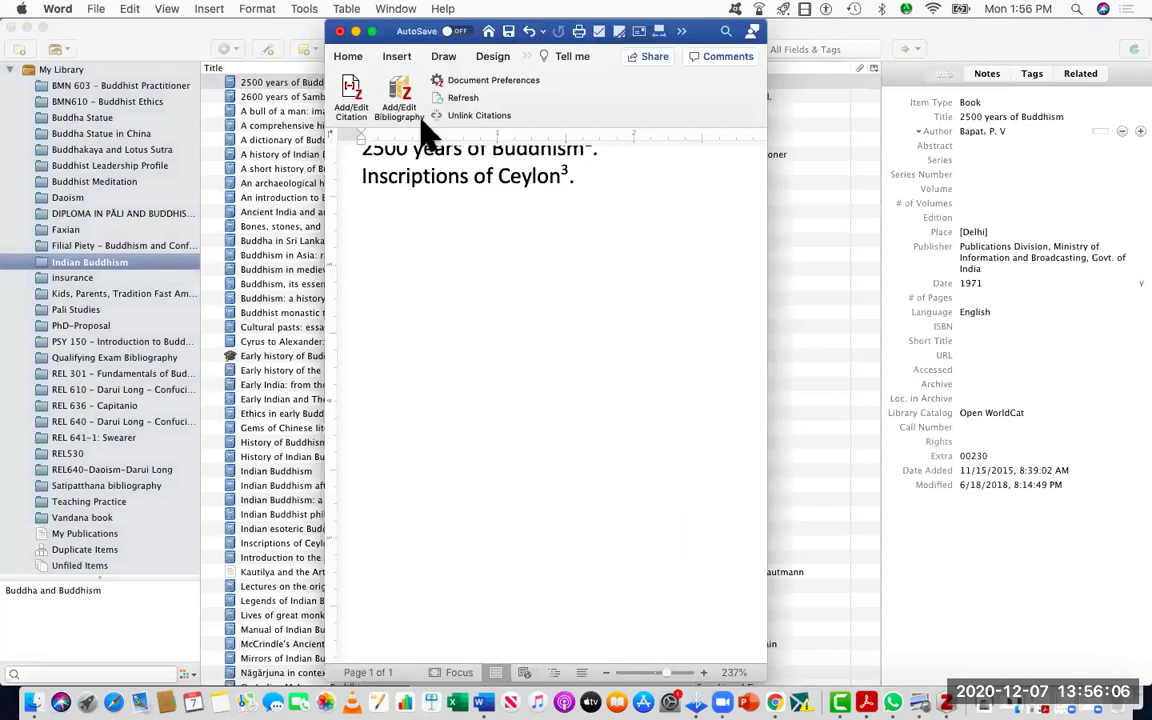
Return the document to full screen and examine the new "Inscriptions of Ceylon" footnote at the foot of the page
left_click(371, 31)
scroll(476, 496, "down", 10)
scroll(476, 496, "down", 2)
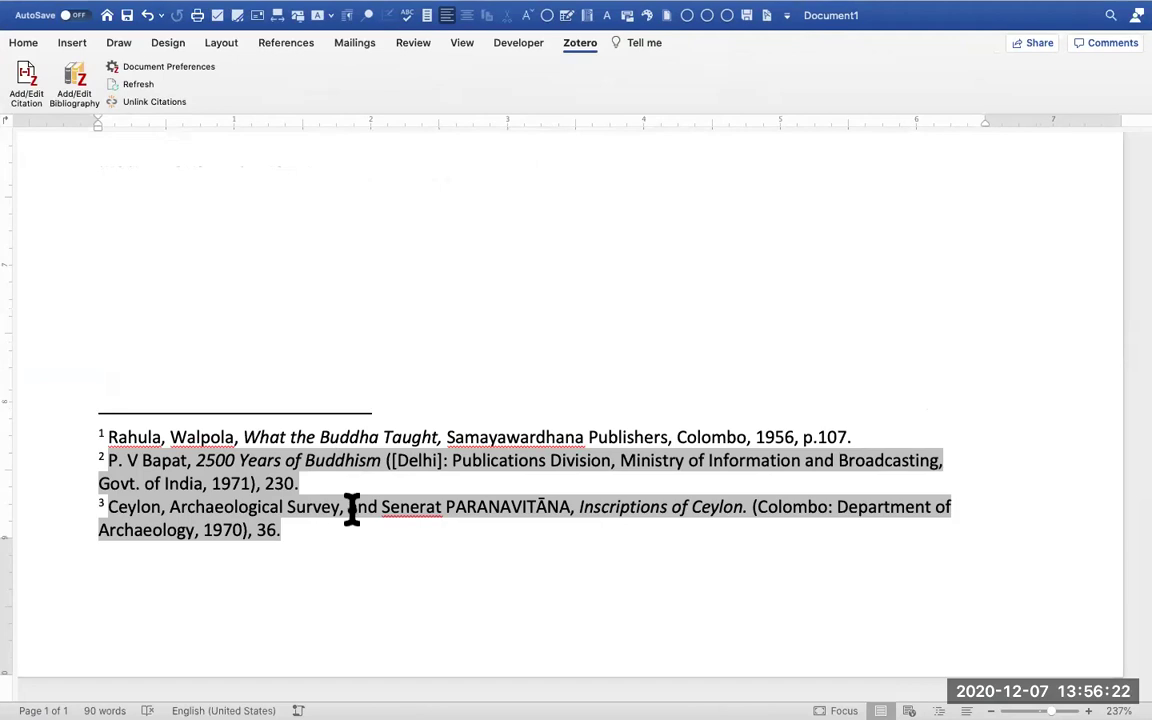
left_click_drag(442, 470, 380, 314)
Add the heading "Bibliography:" a few blank lines below "Inscriptions of Ceylon" and start an empty line under it
scroll(352, 362, "up", 10)
left_click(378, 314)
key("Return")
key("Return")
key("Return")
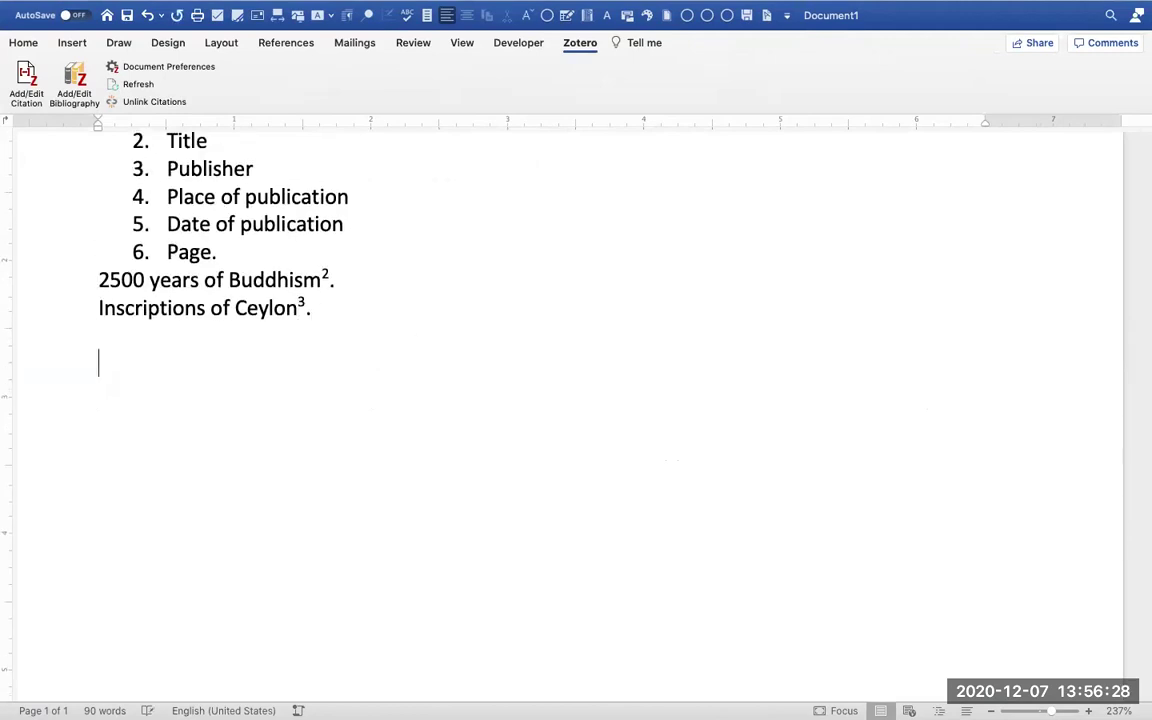
type("Bibliography")
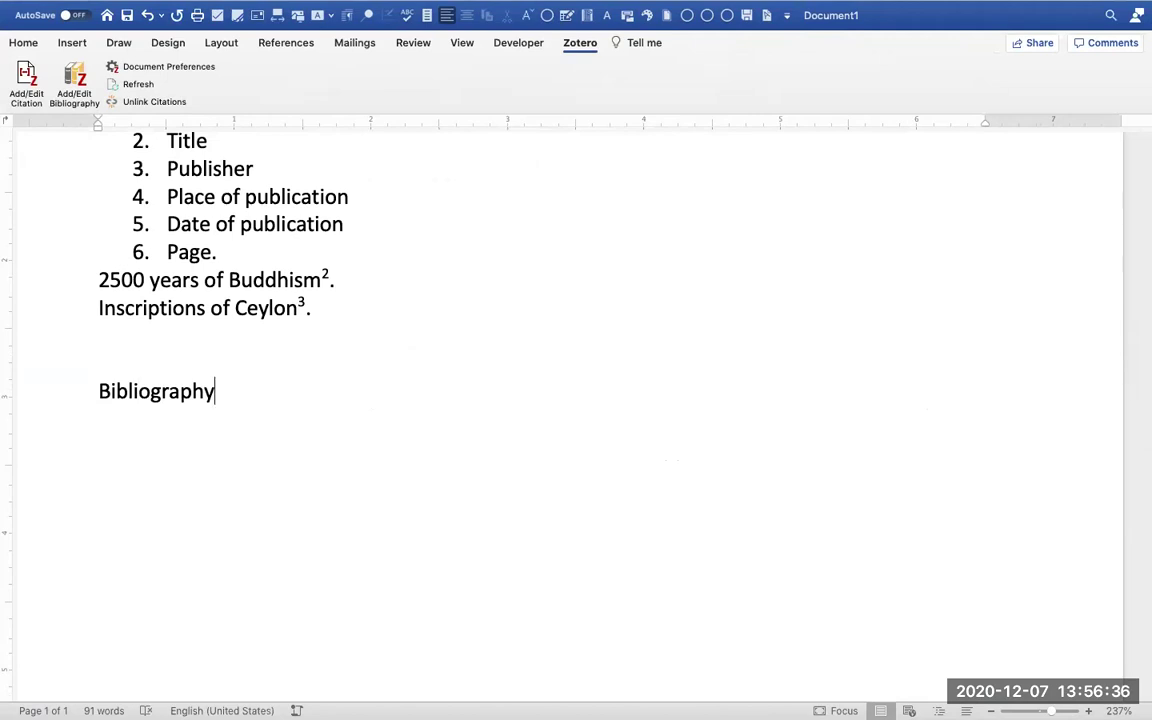
type(":")
key("Return")
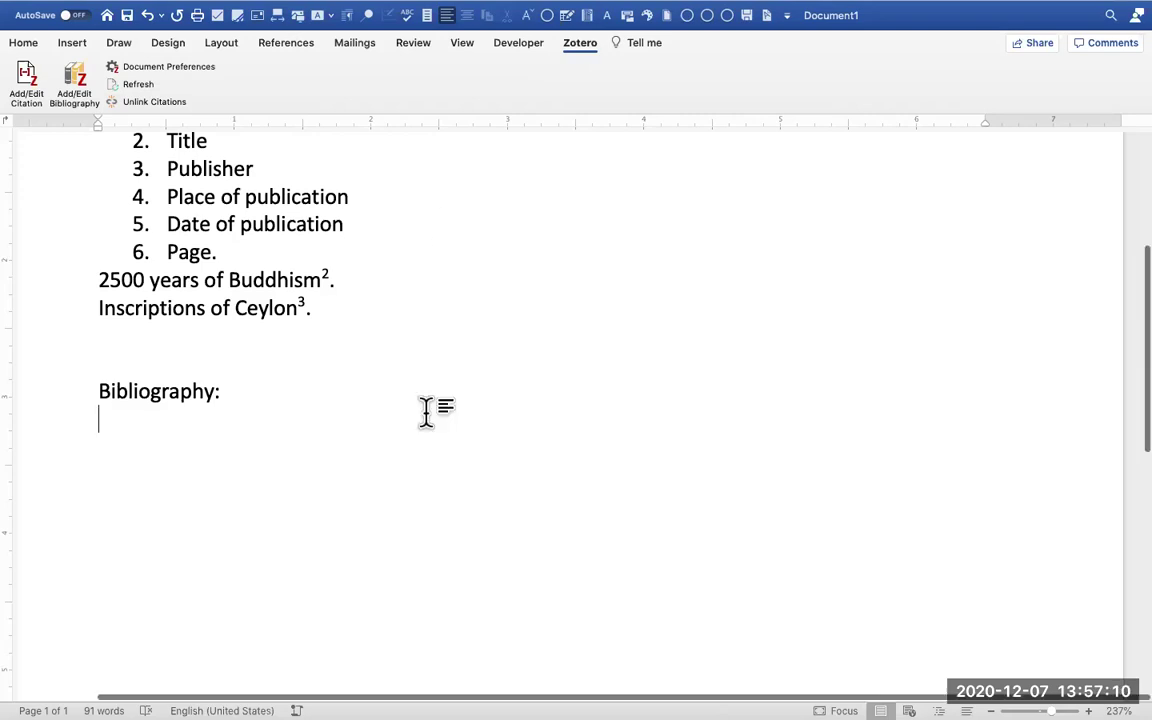
Review the three footnotes at the page foot against the body text and the empty bibliography section
scroll(424, 411, "up", 5)
scroll(426, 411, "down", 4)
scroll(426, 411, "down", 10)
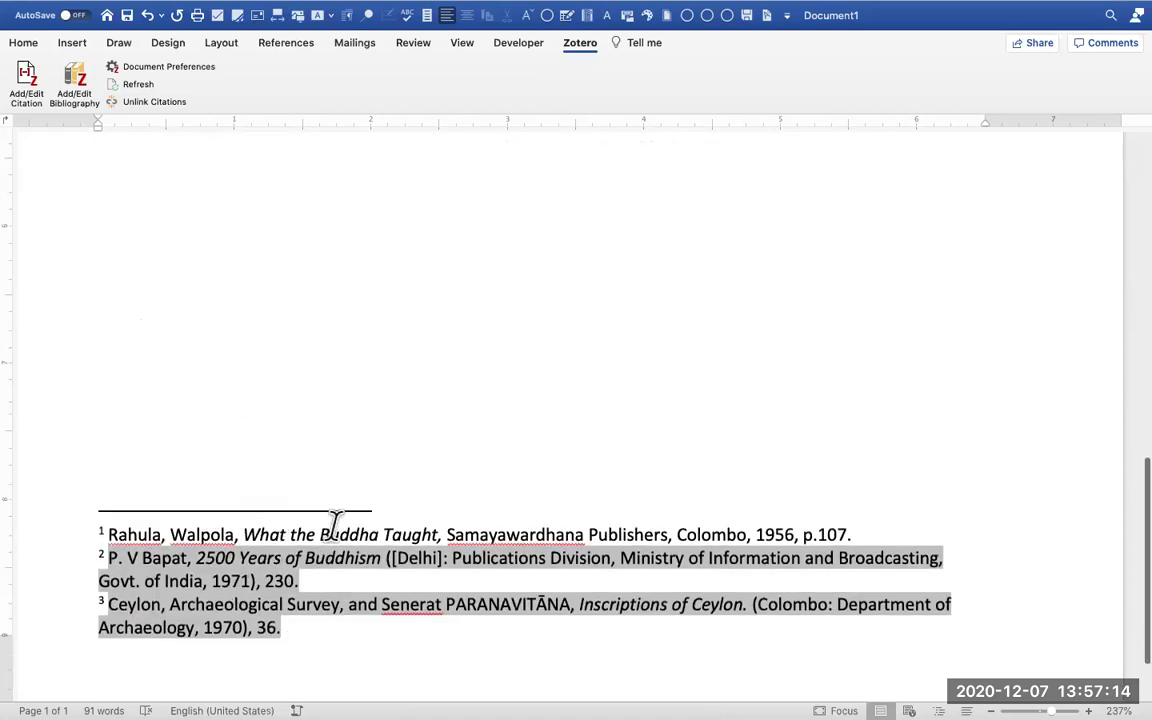
scroll(350, 527, "down", 1)
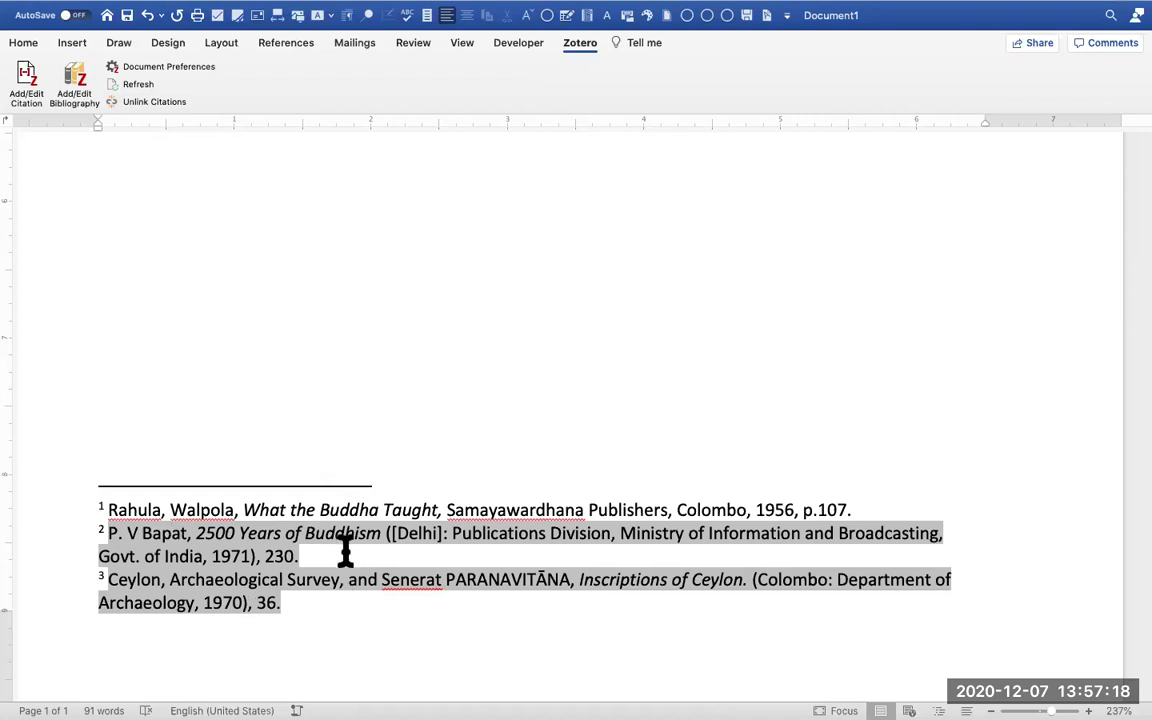
scroll(345, 550, "down", 3)
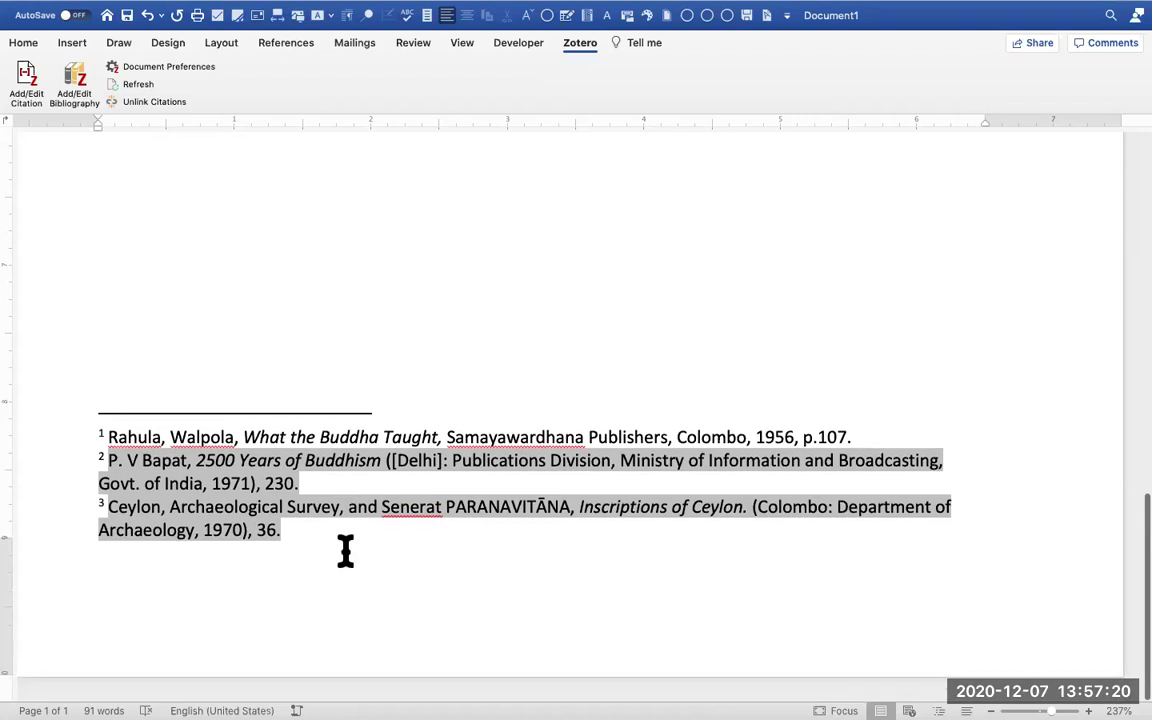
scroll(345, 550, "up", 5)
scroll(345, 550, "up", 10)
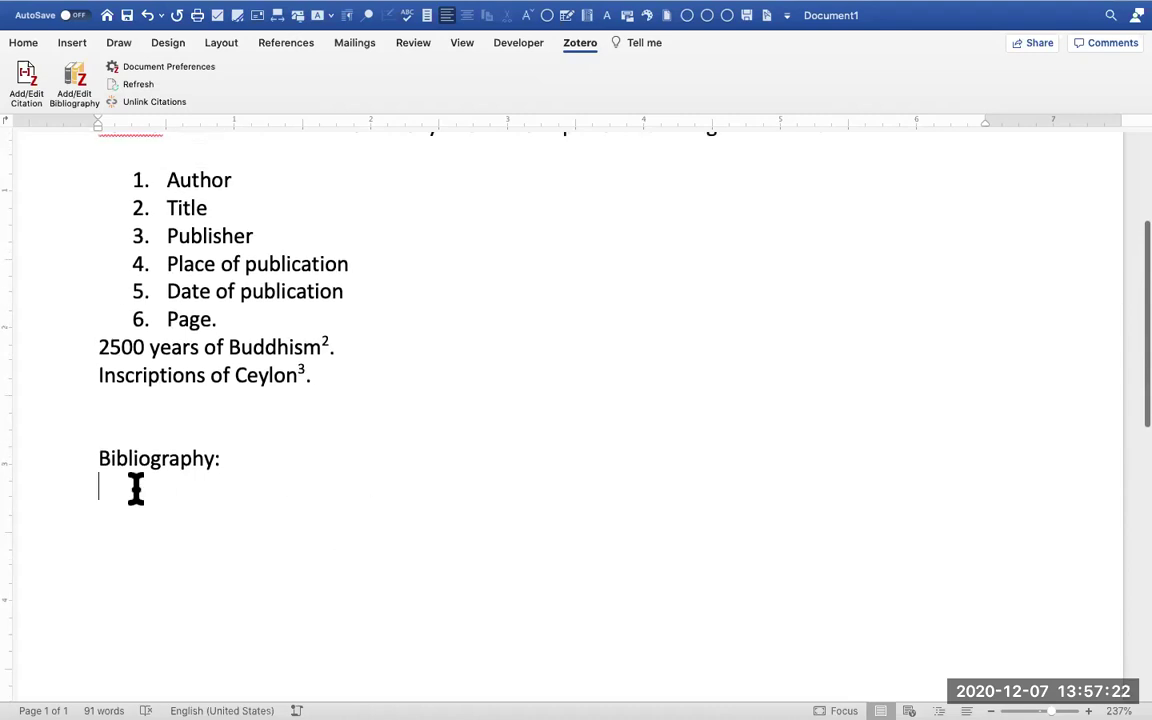
scroll(358, 555, "down", 10)
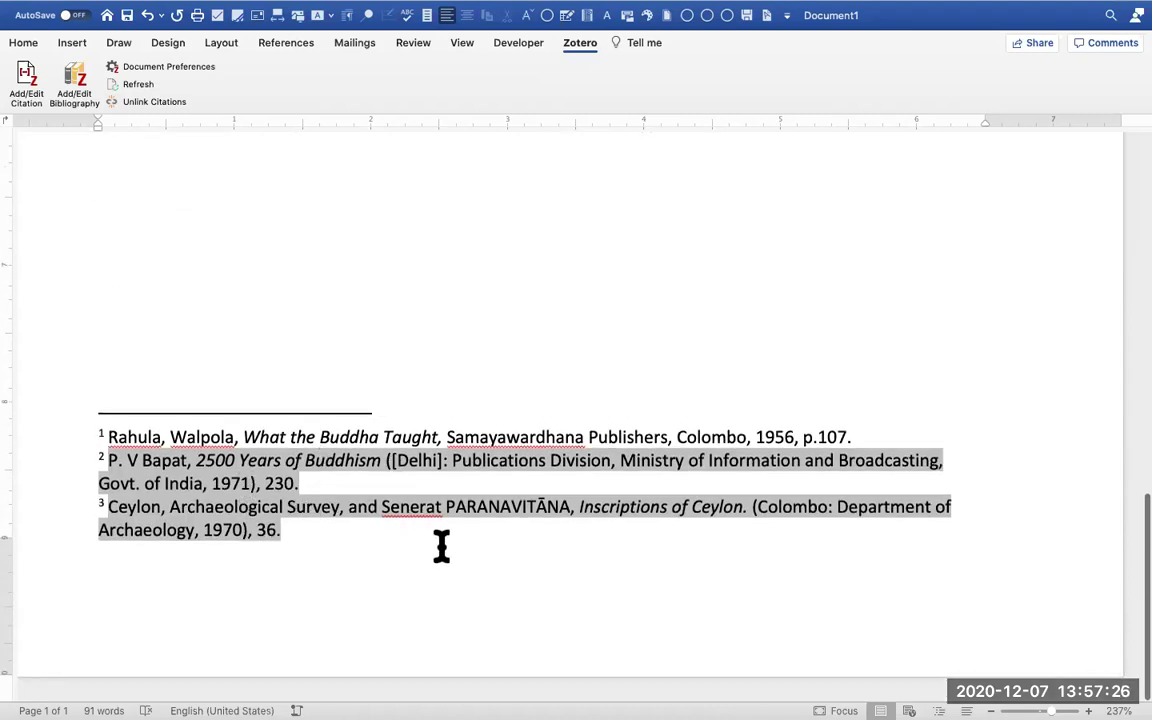
scroll(442, 548, "up", 2)
scroll(442, 548, "up", 10)
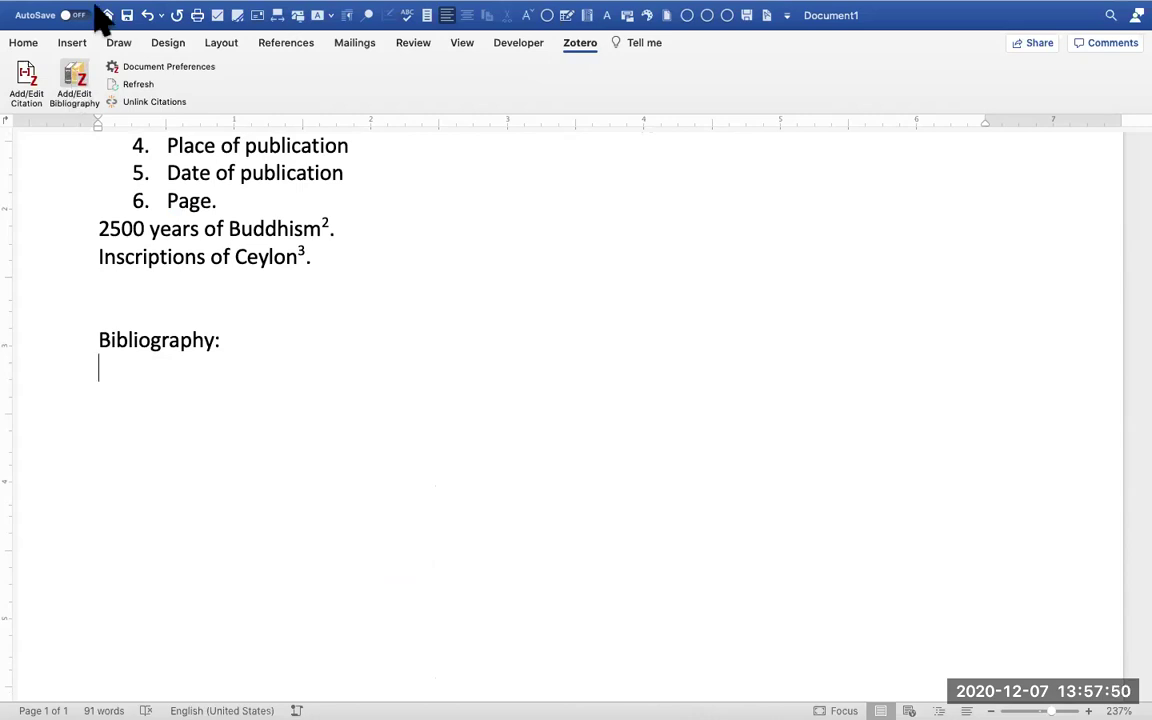
Generate the Zotero bibliography of the cited books under the "Bibliography:" heading and show the document in full screen
mouse_move(77, 5)
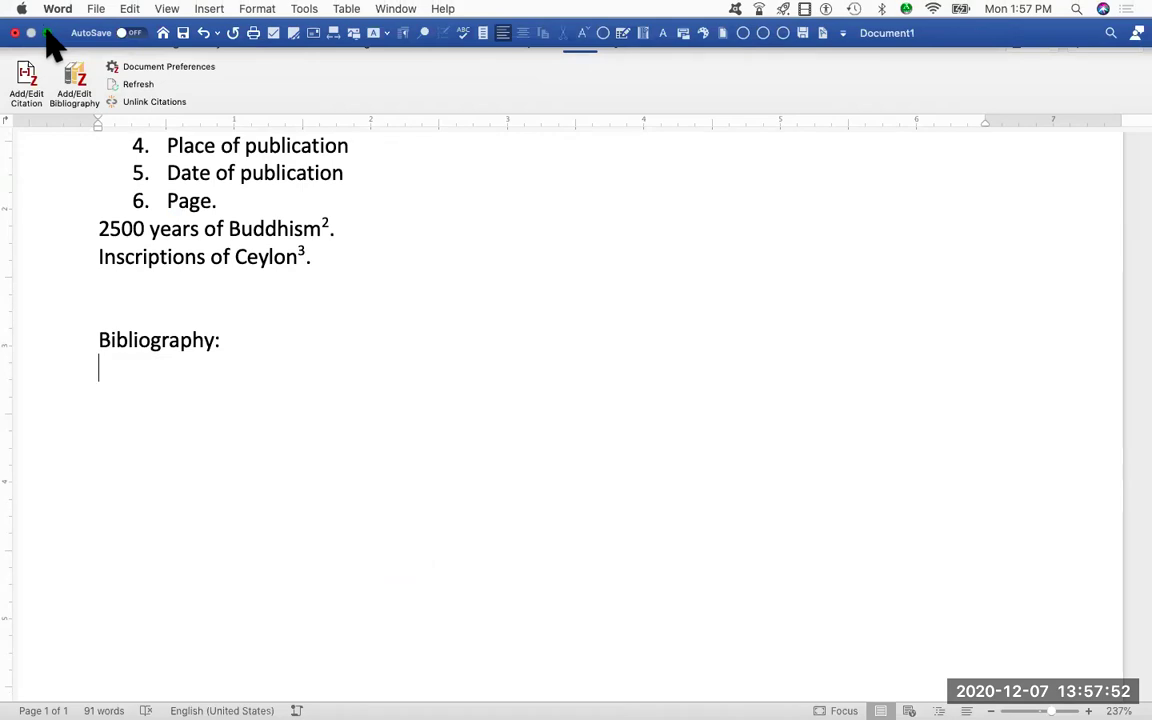
left_click(45, 33)
left_click(856, 470)
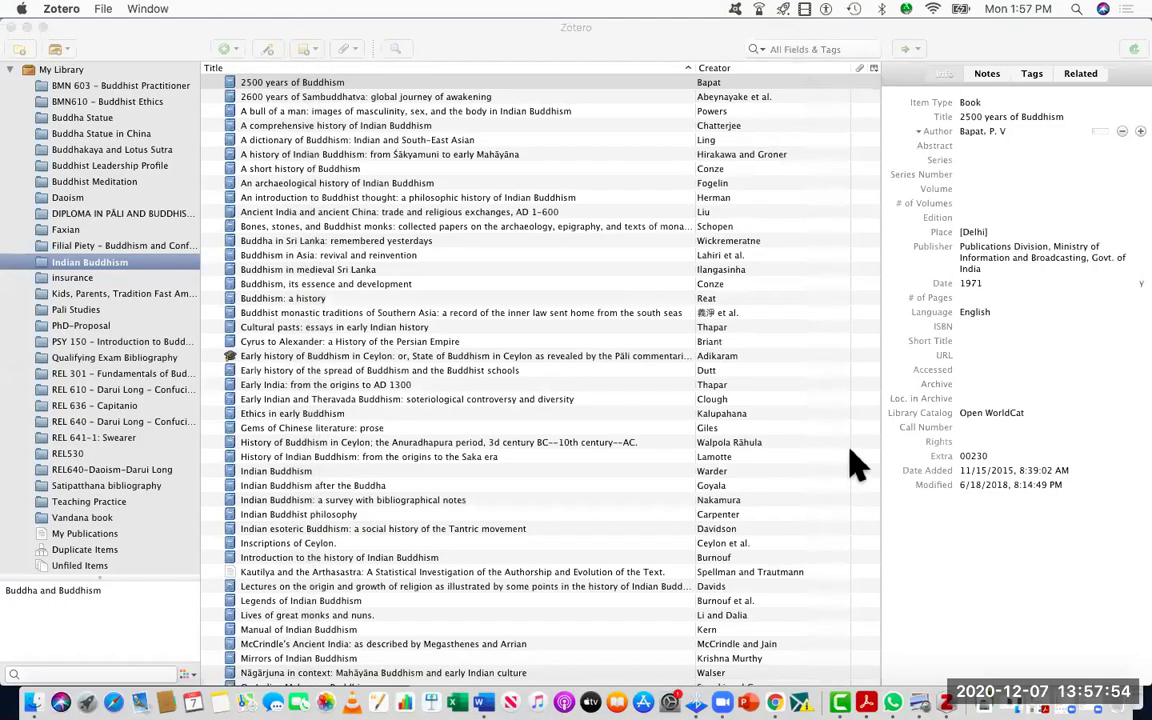
key("super+Tab")
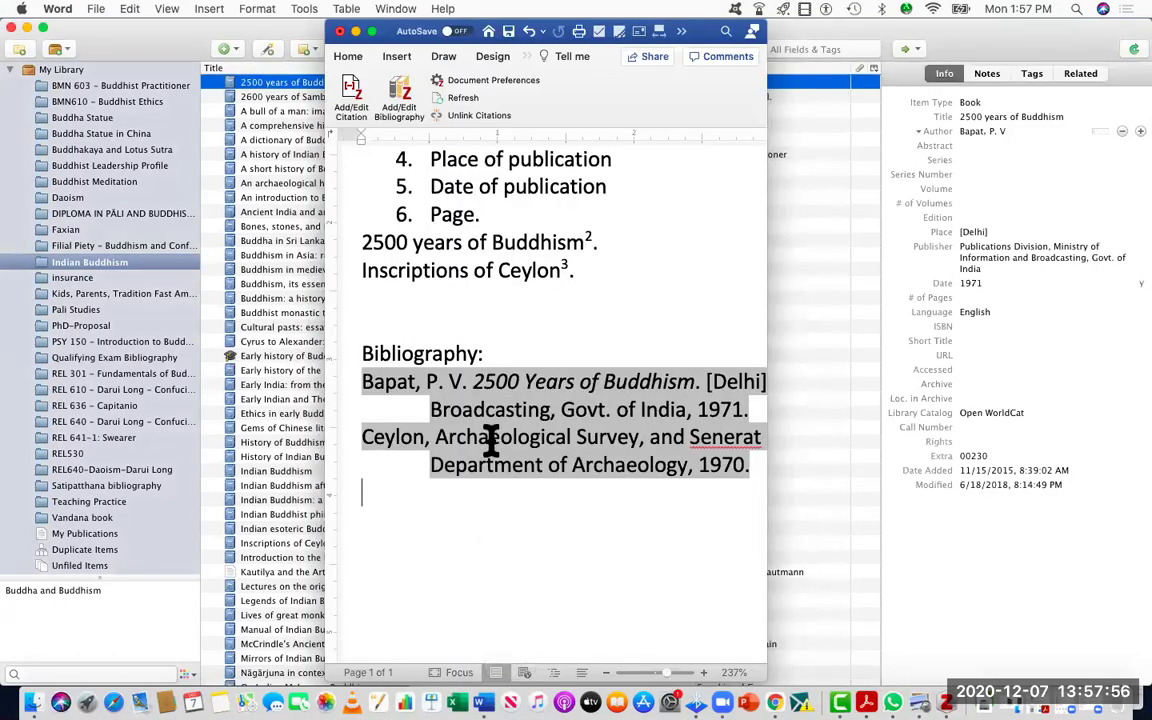
left_click(371, 31)
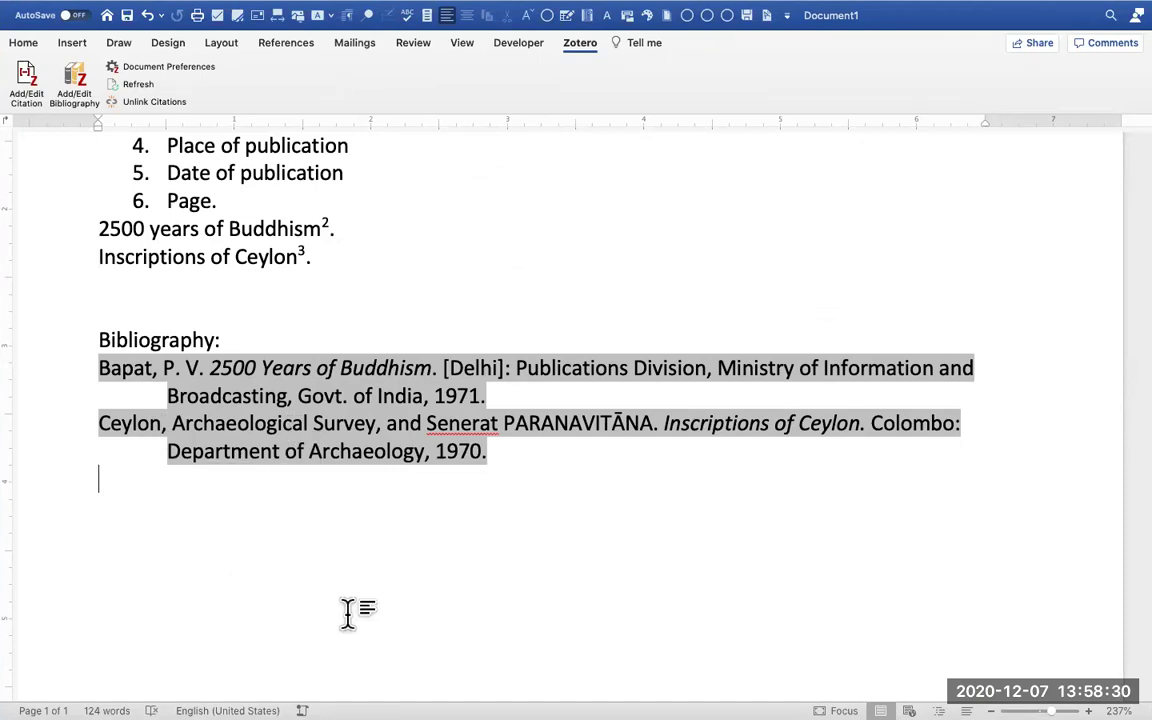
Switch from the full-screen document to Zotero and look through the items in the Indian Buddhism collection
left_click(44, 33)
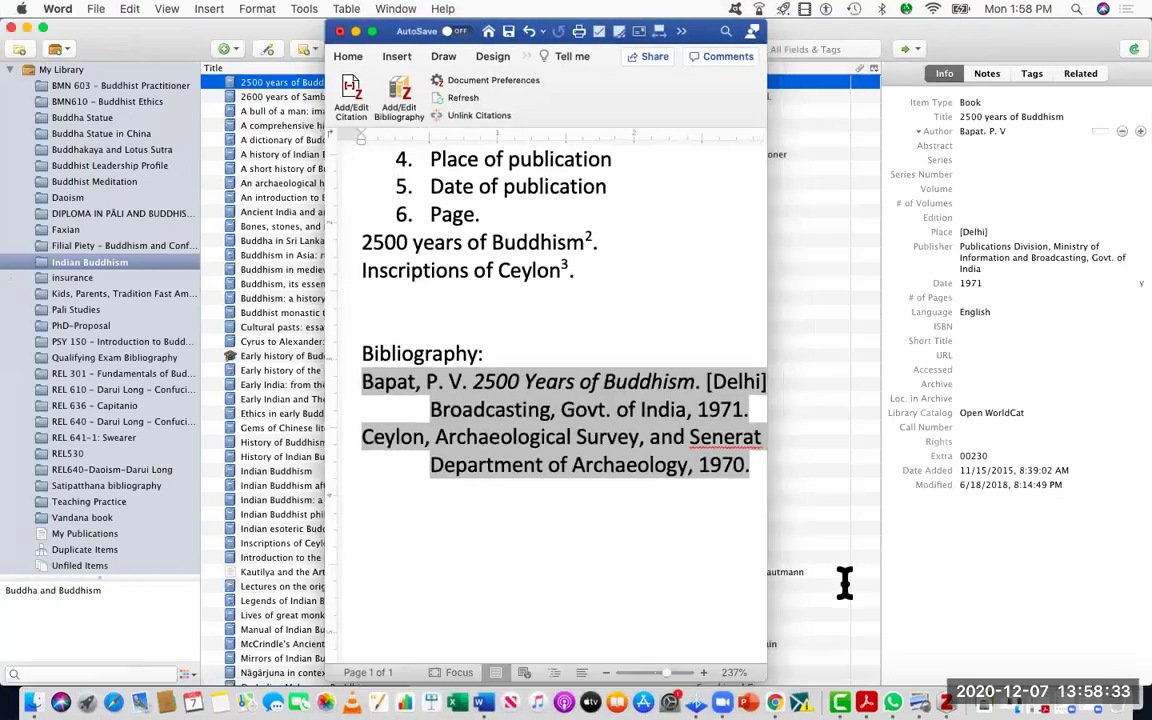
left_click(845, 588)
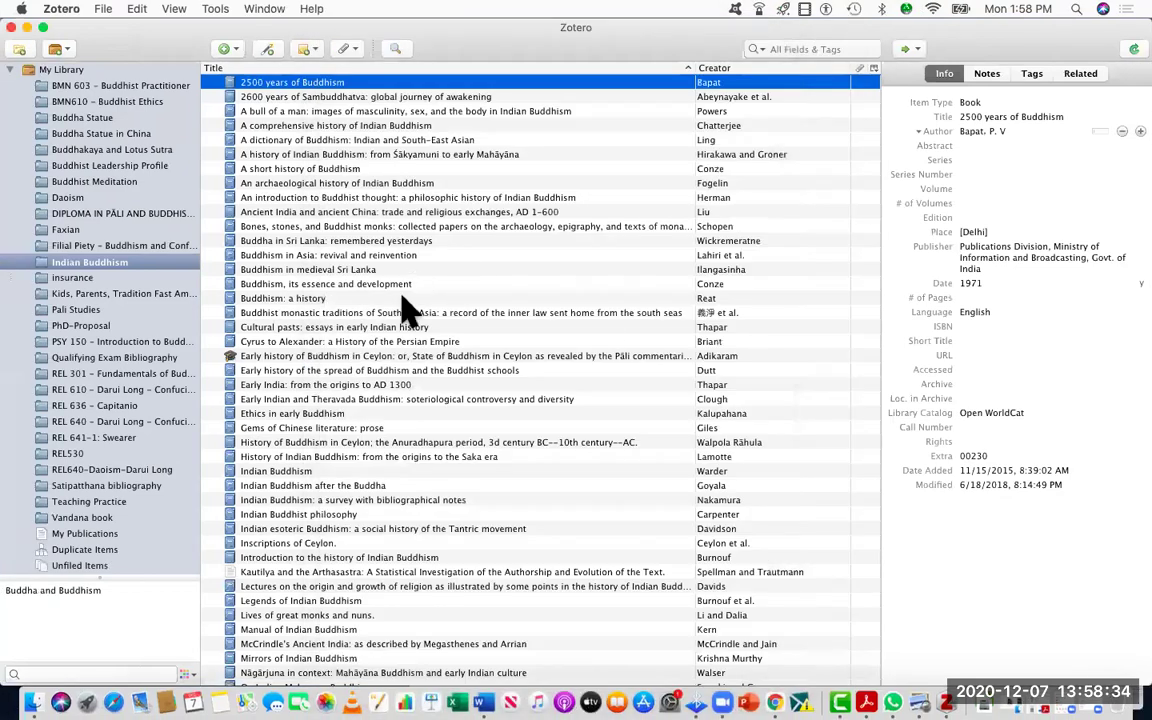
scroll(350, 518, "down", 5)
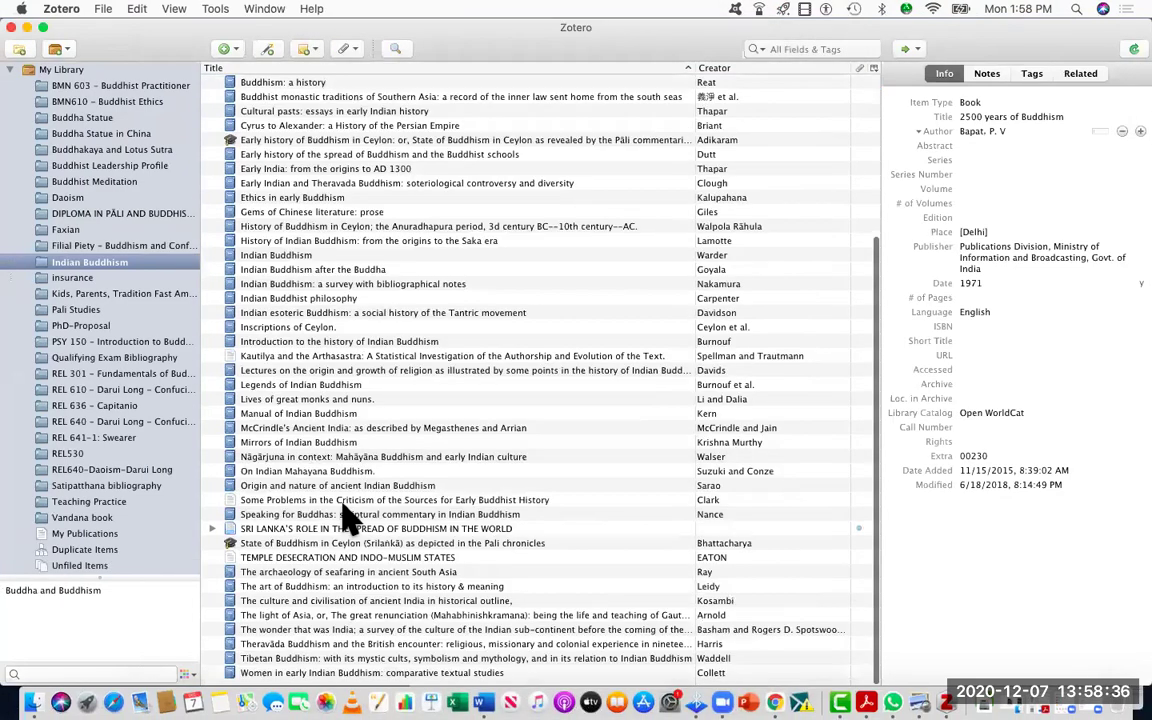
scroll(345, 518, "up", 5)
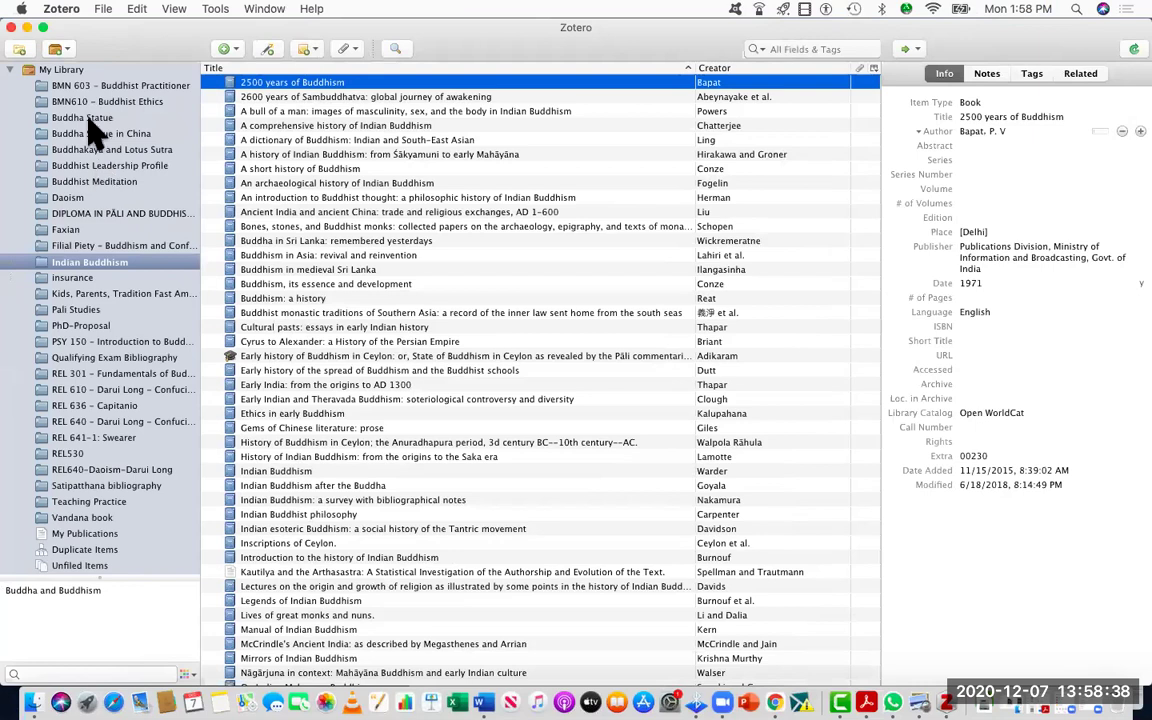
Browse several course and topic collections, including Buddhist Ethics and Buddha Statue, and look through the Daoism items
left_click(90, 102)
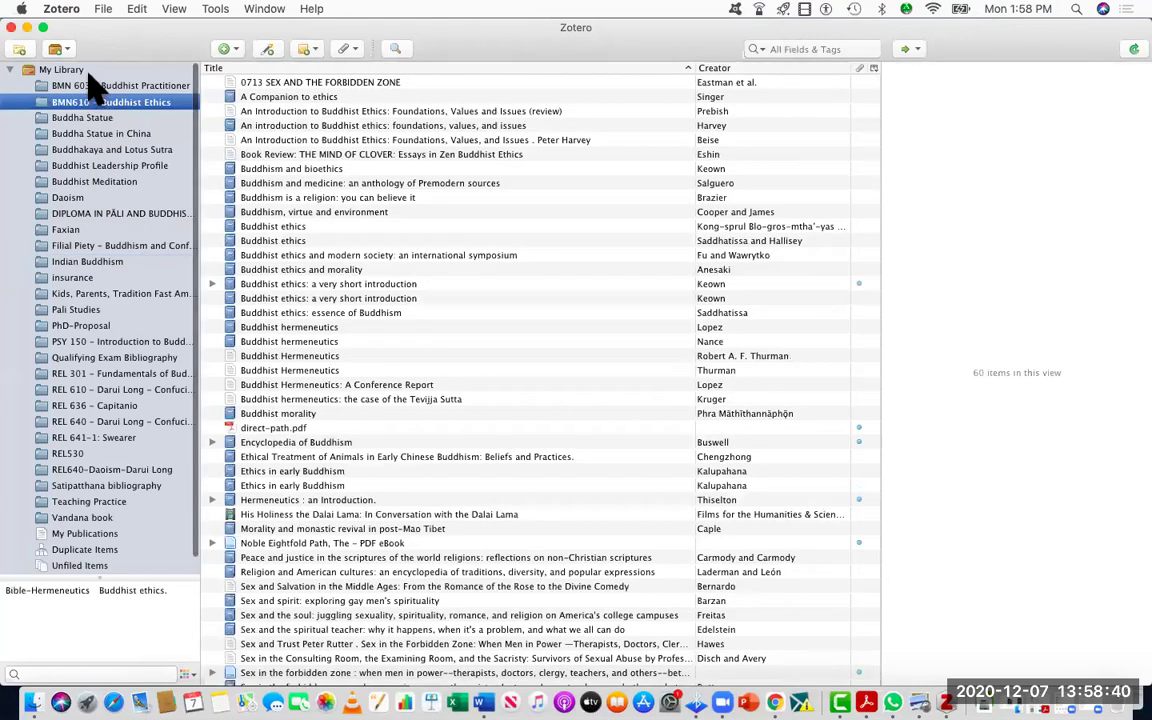
left_click(90, 85)
left_click(76, 118)
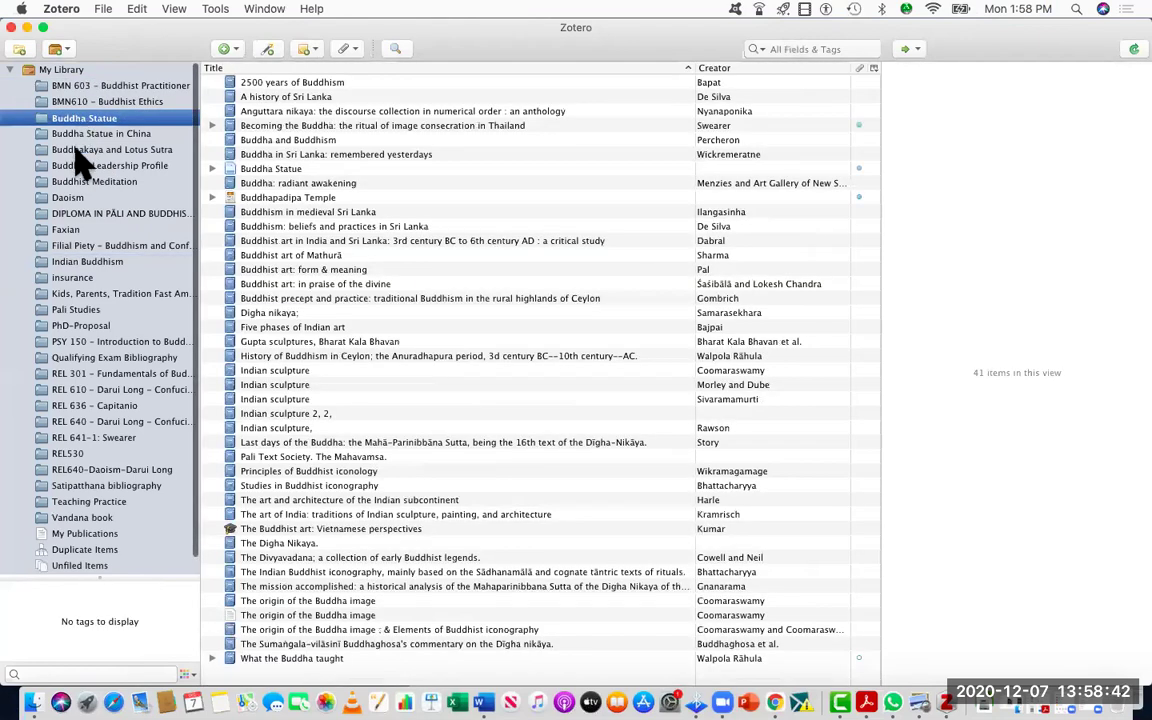
left_click(76, 149)
left_click(76, 198)
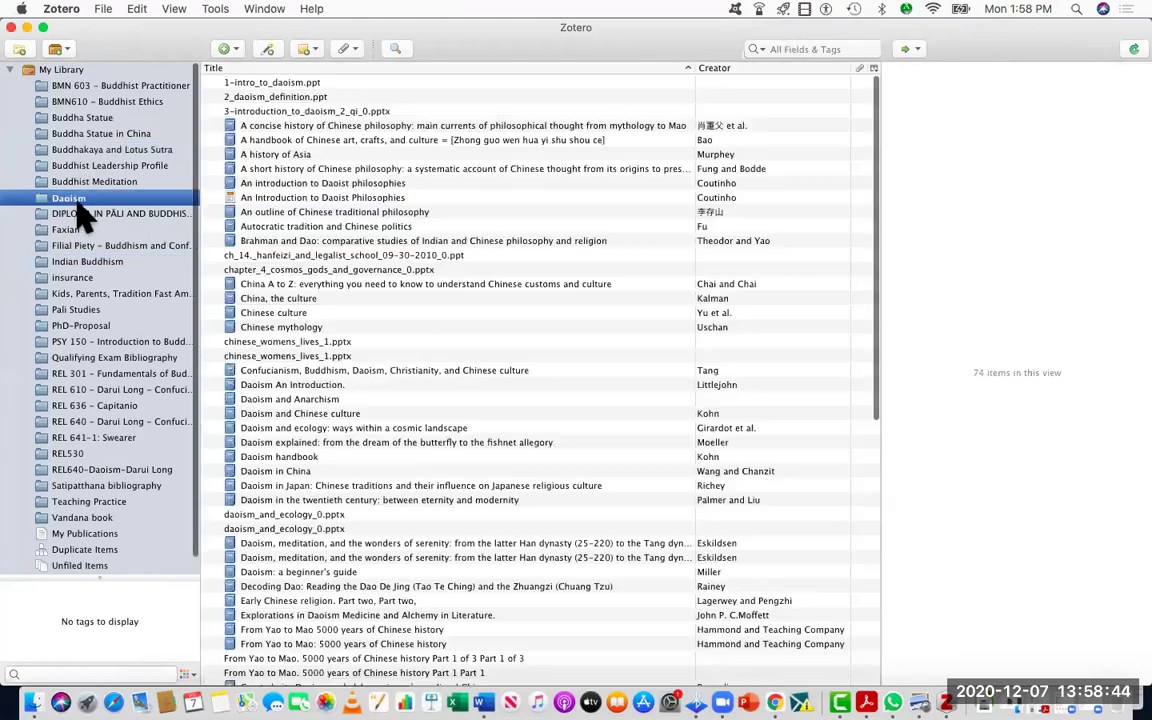
scroll(516, 494, "down", 10)
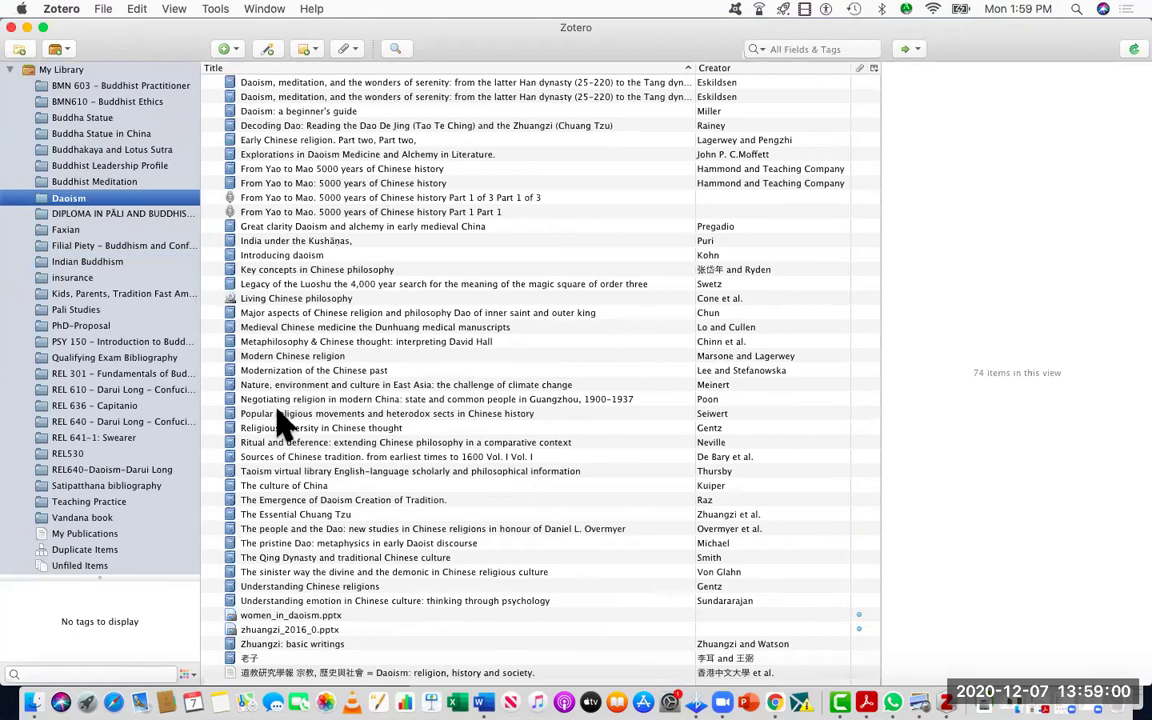
Switch to Chrome in full screen and open the Google home page in a new tab
left_click(27, 27)
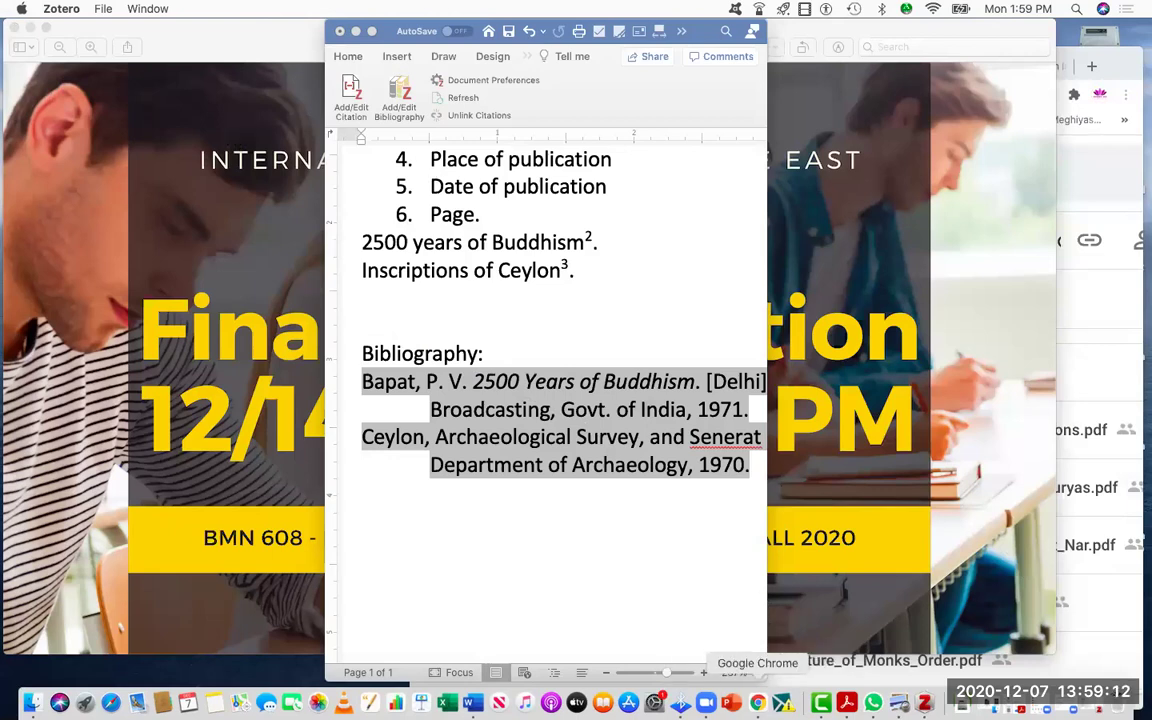
left_click(757, 703)
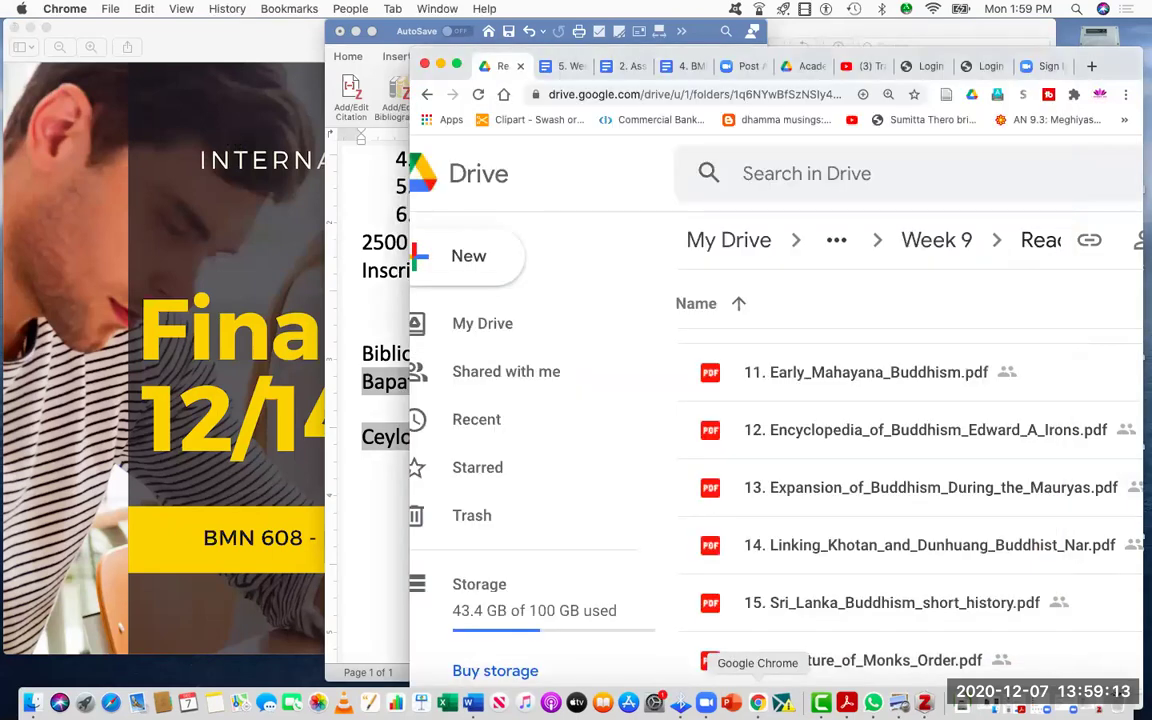
left_click(456, 66)
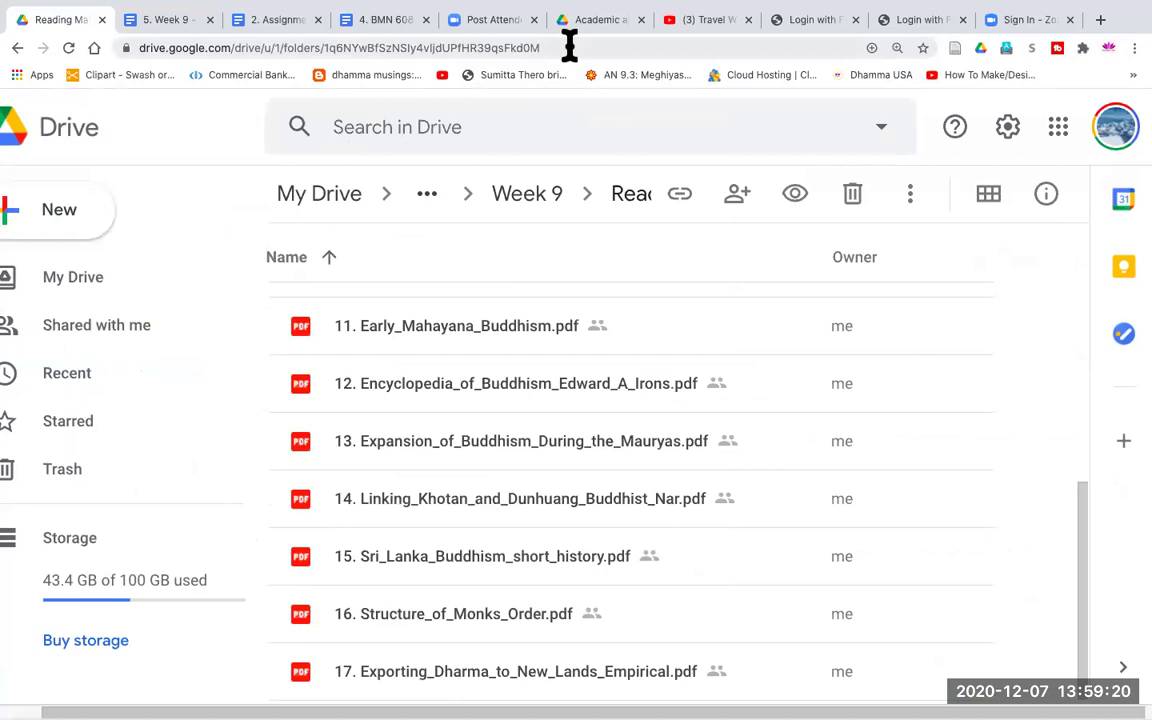
left_click(1104, 21)
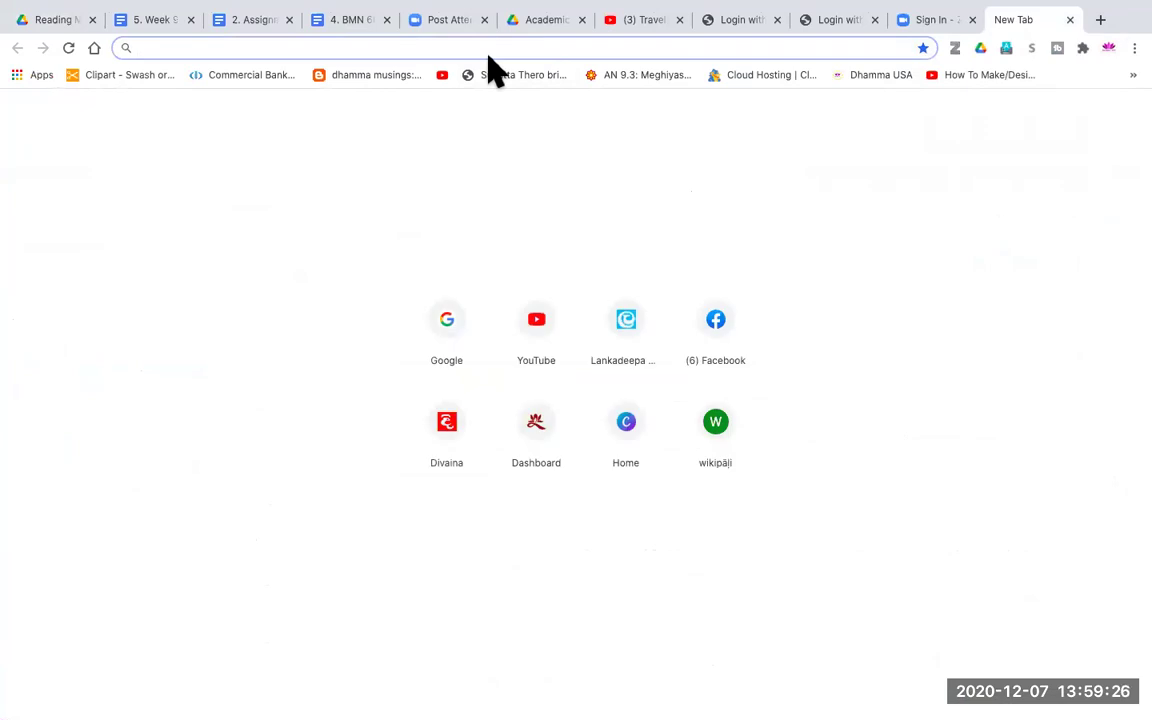
type("g")
key("Return")
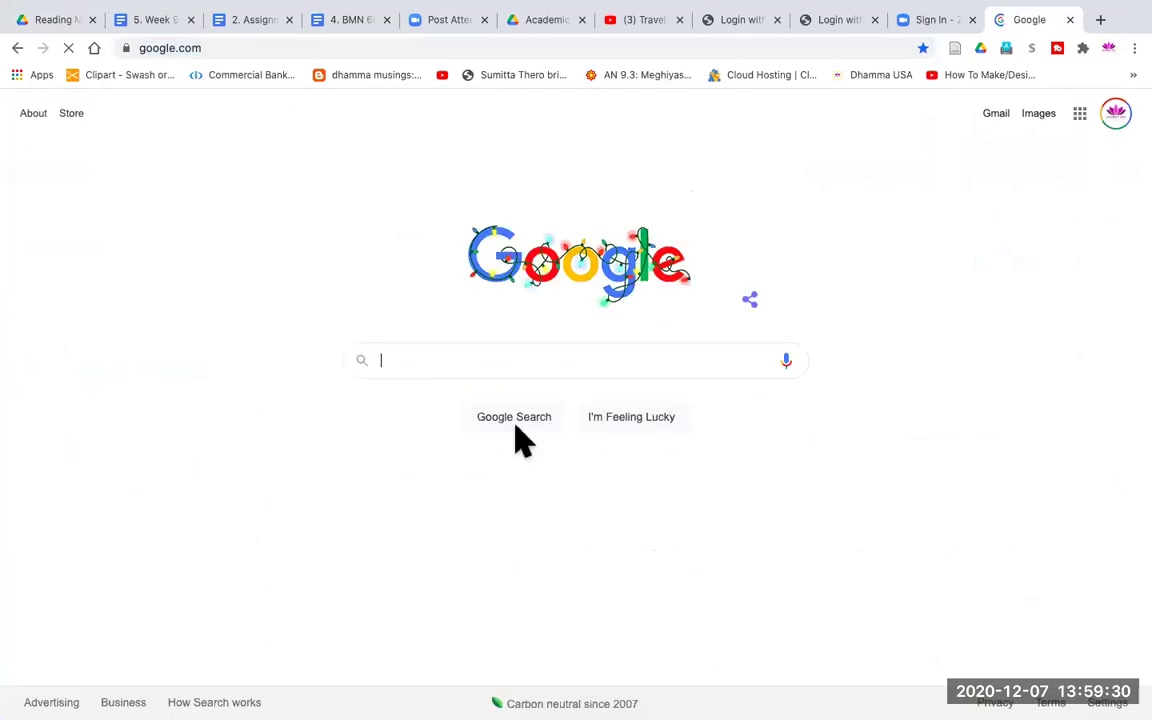
Search Google for "google scholar citations" and open the Google Scholar Citations page
type("googl")
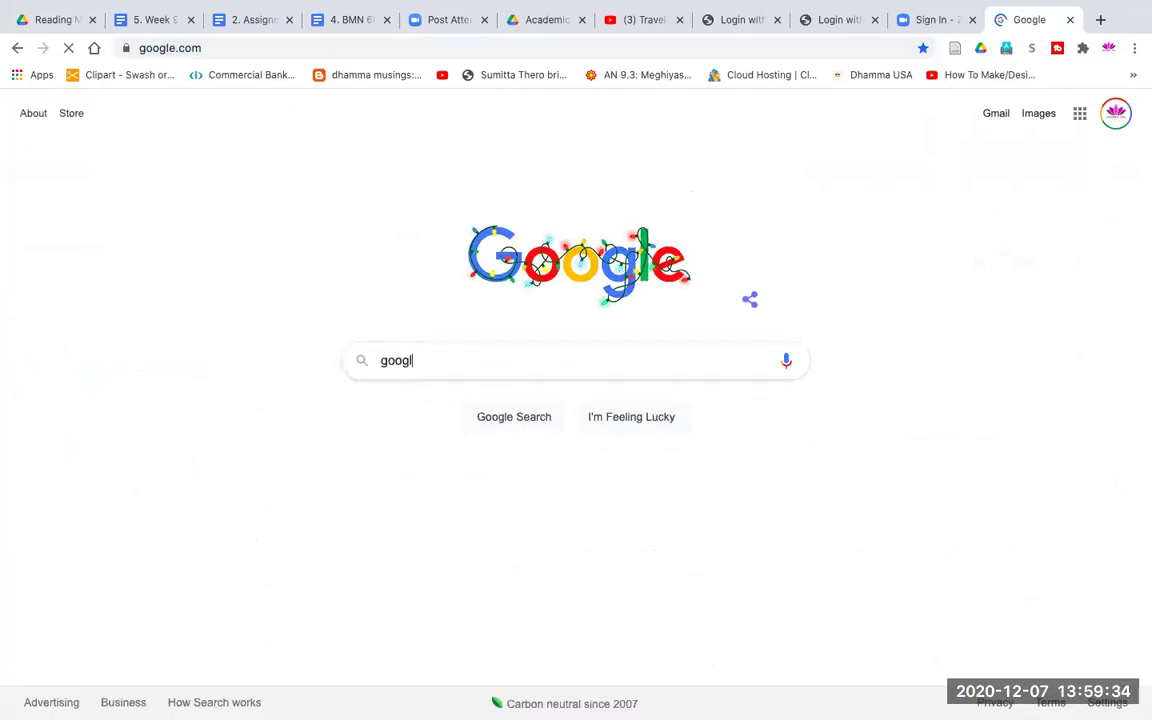
type("e scholar")
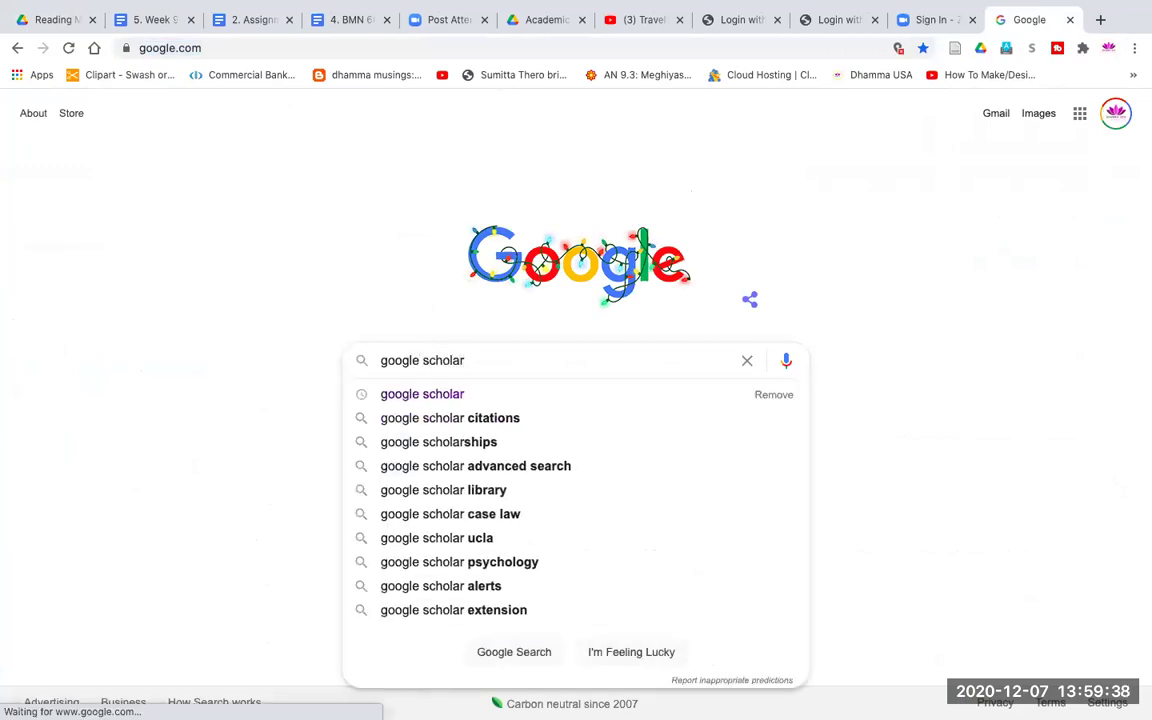
left_click(430, 420)
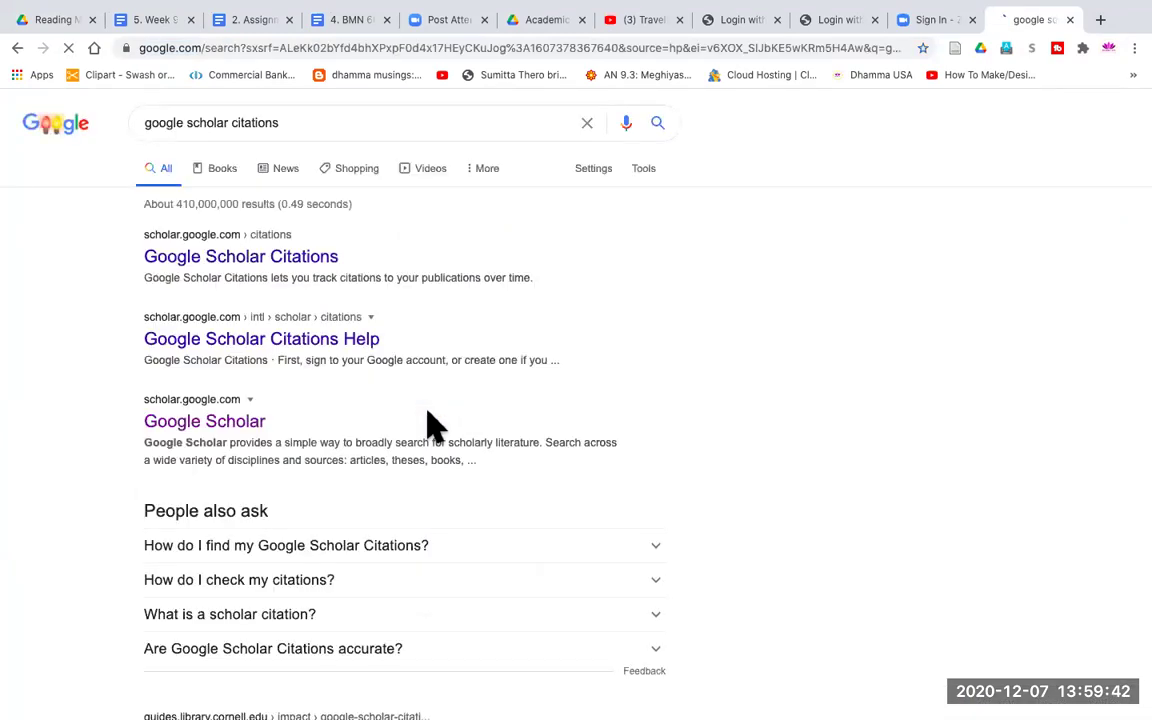
left_click(229, 262)
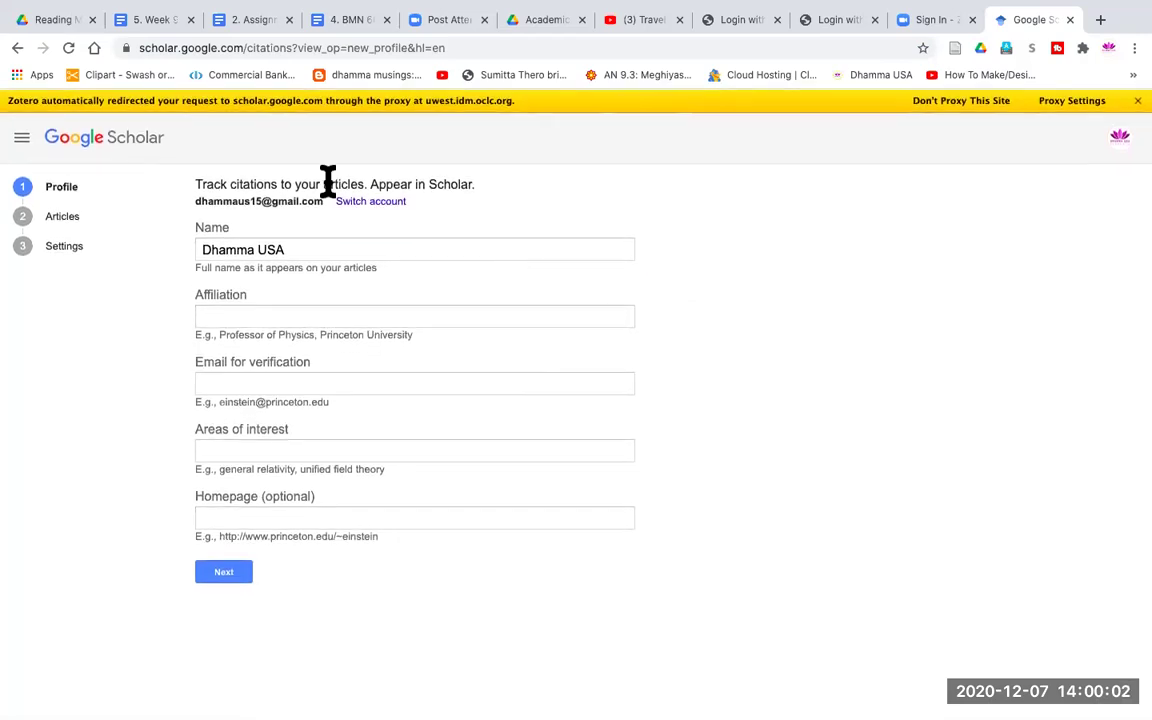
Try to continue past the Google Scholar profile form by submitting the prefilled university library login
left_click(223, 578)
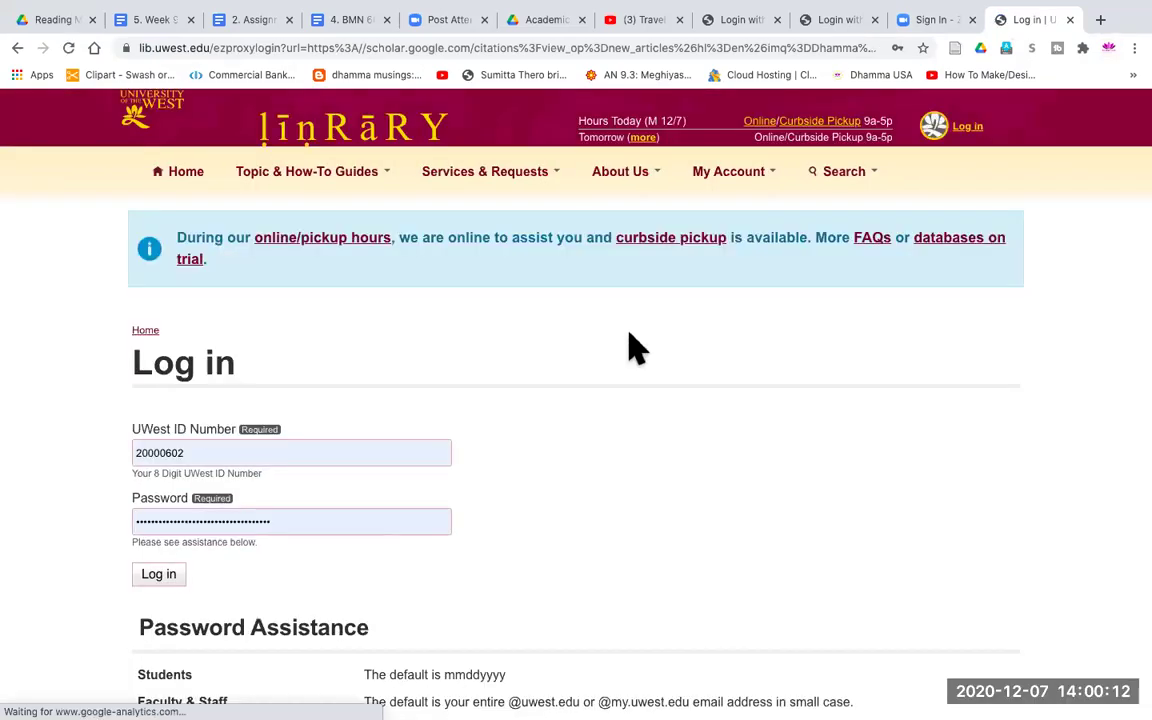
scroll(590, 545, "down", 1)
left_click(155, 532)
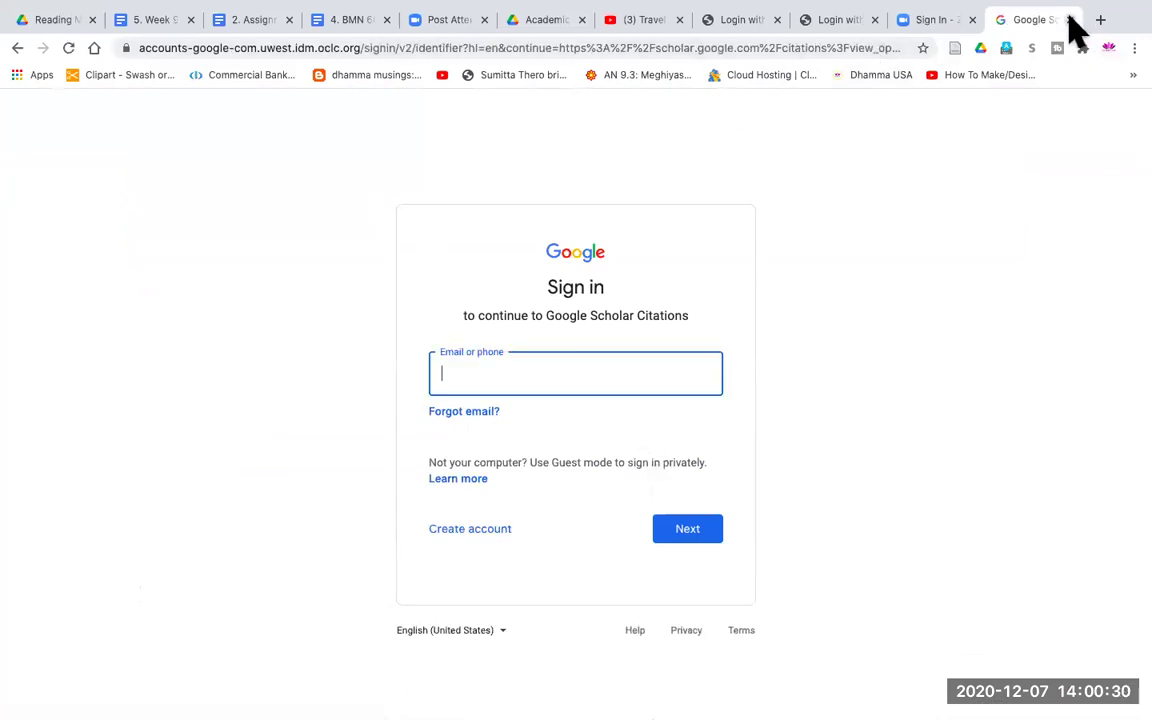
Leave the Google Scholar sign-in page and return to google.com in the same tab
left_click(660, 47)
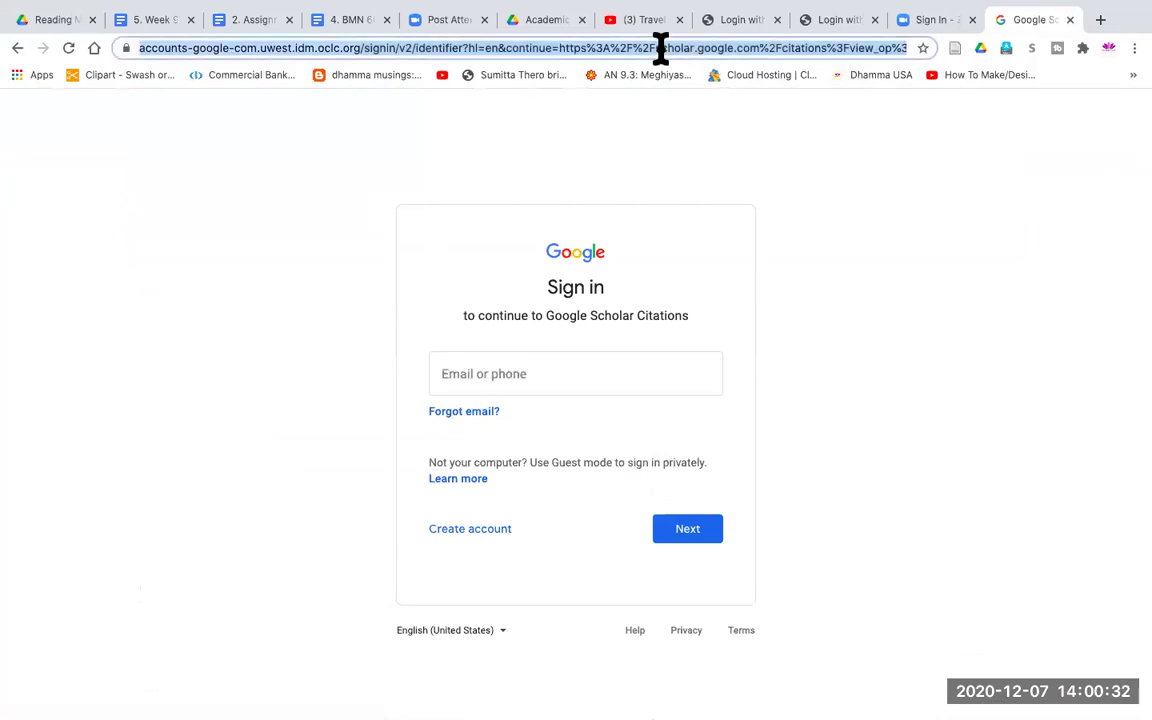
type("google.com")
key("Return")
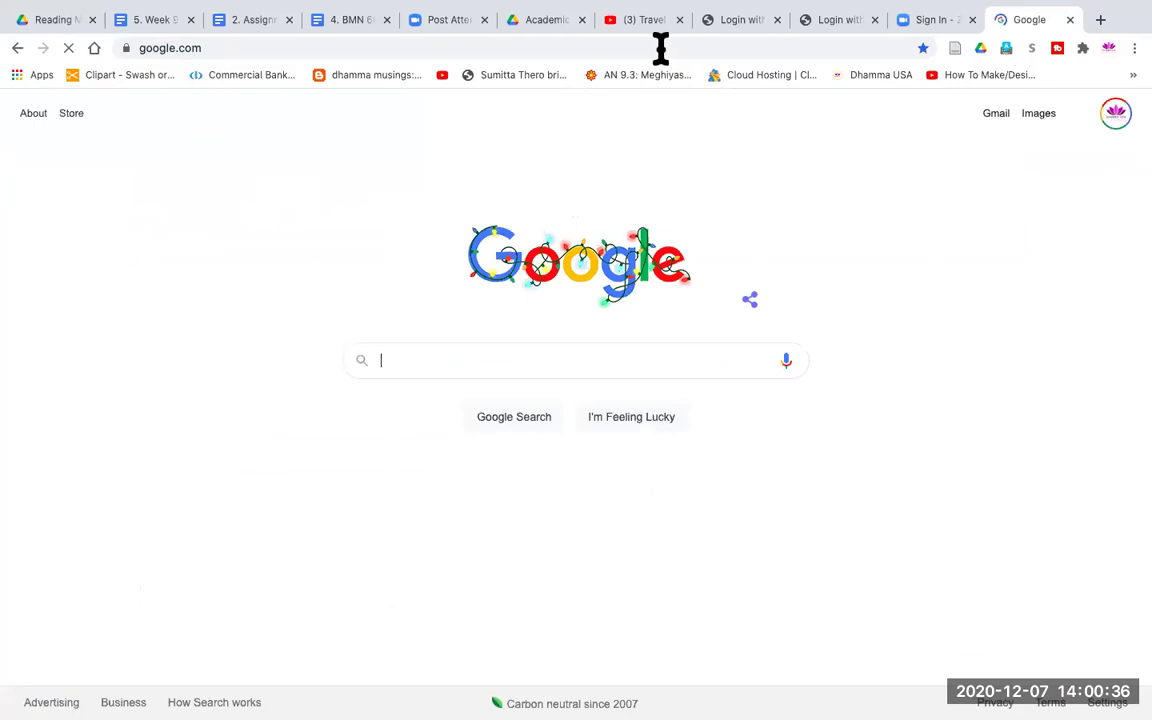
left_click(660, 47)
type("u")
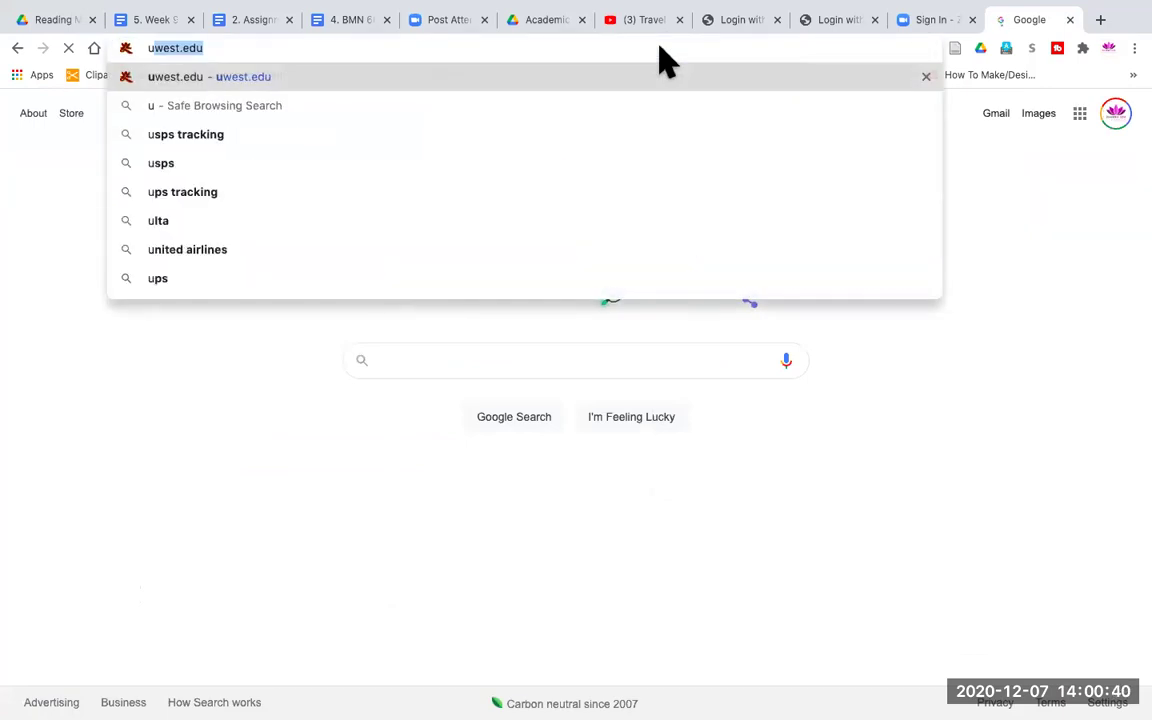
key("BackSpace")
key("BackSpace")
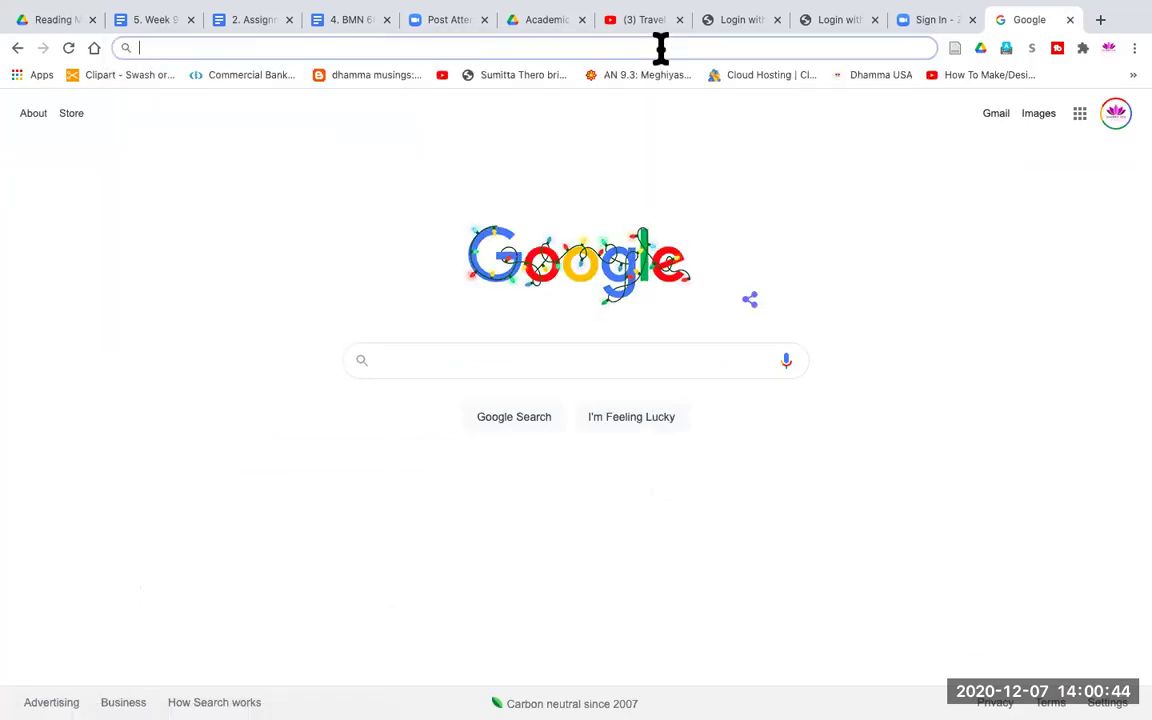
type("g")
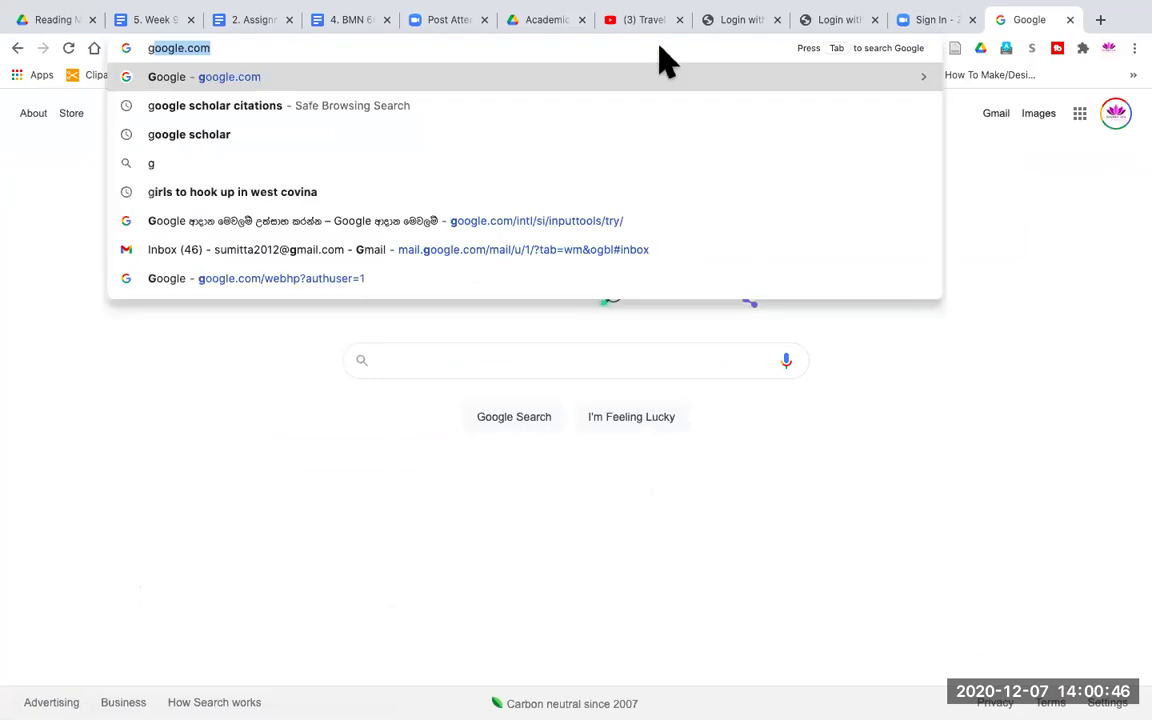
key("Return")
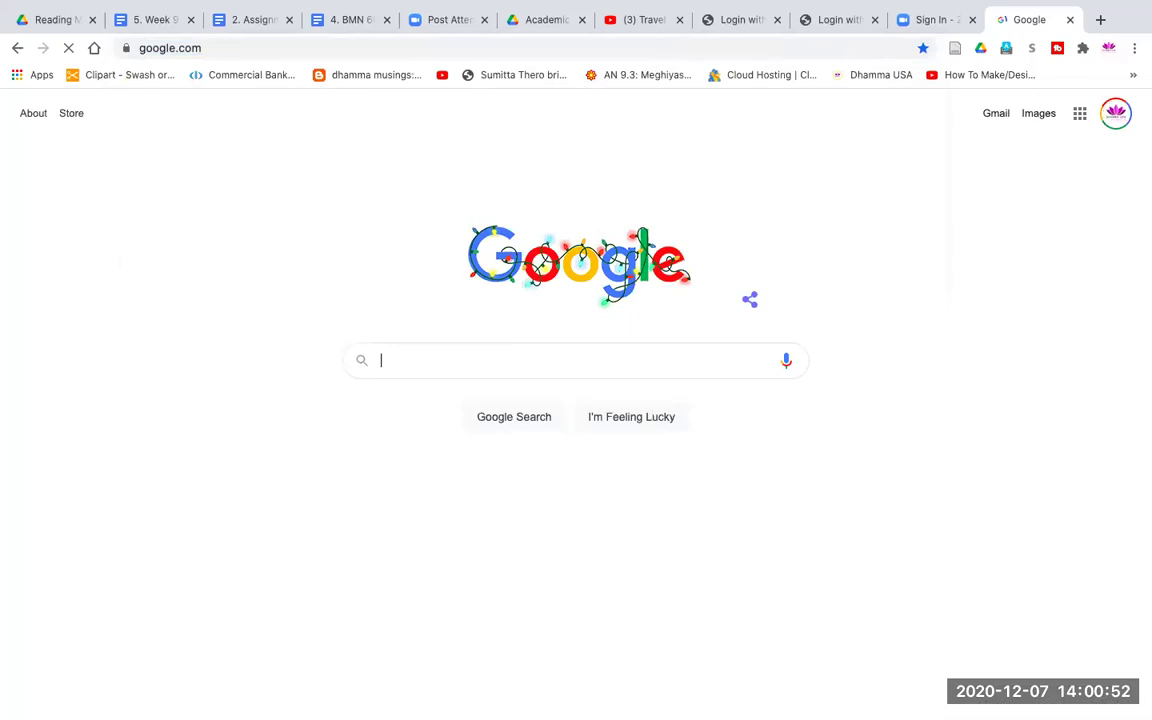
Search Google for "what the buddha taught by walpola rahula" and open the book's Goodreads page
type("buddha taught")
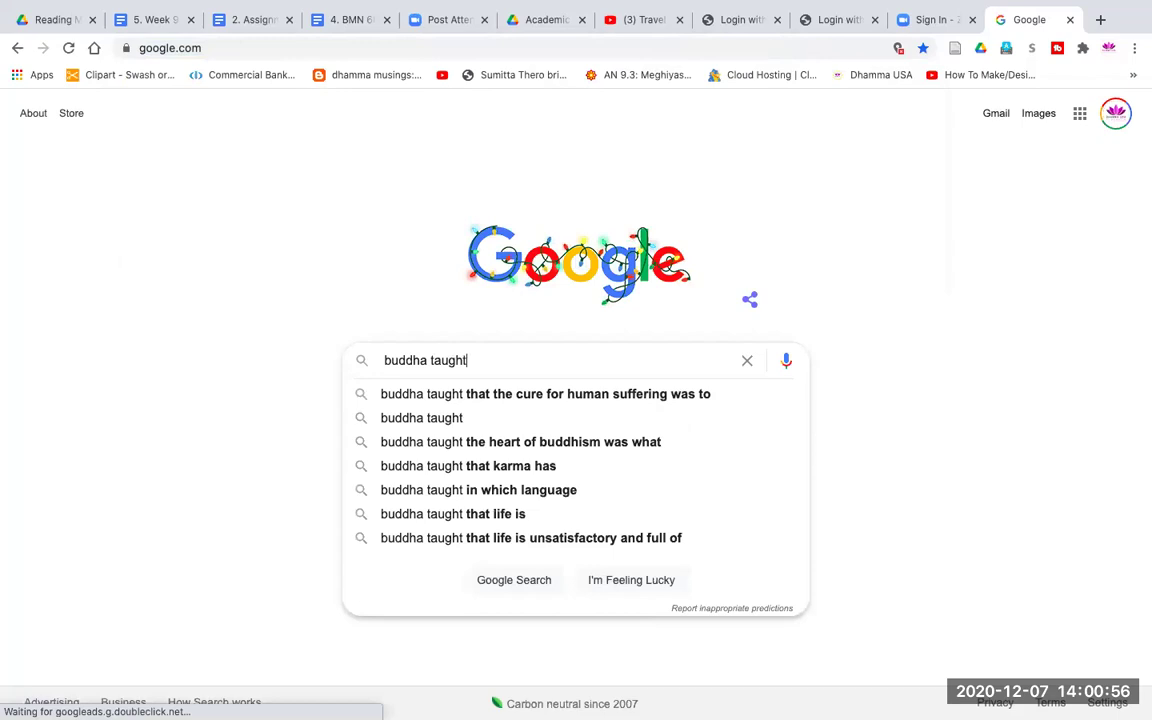
type(" by")
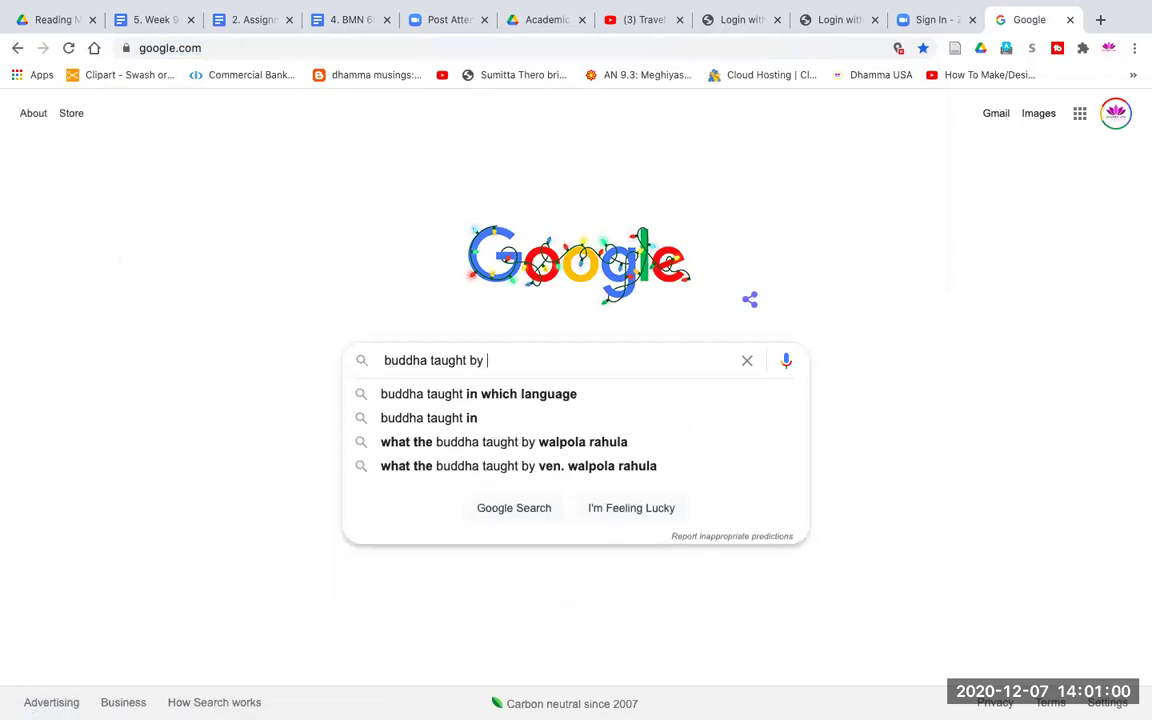
left_click(443, 444)
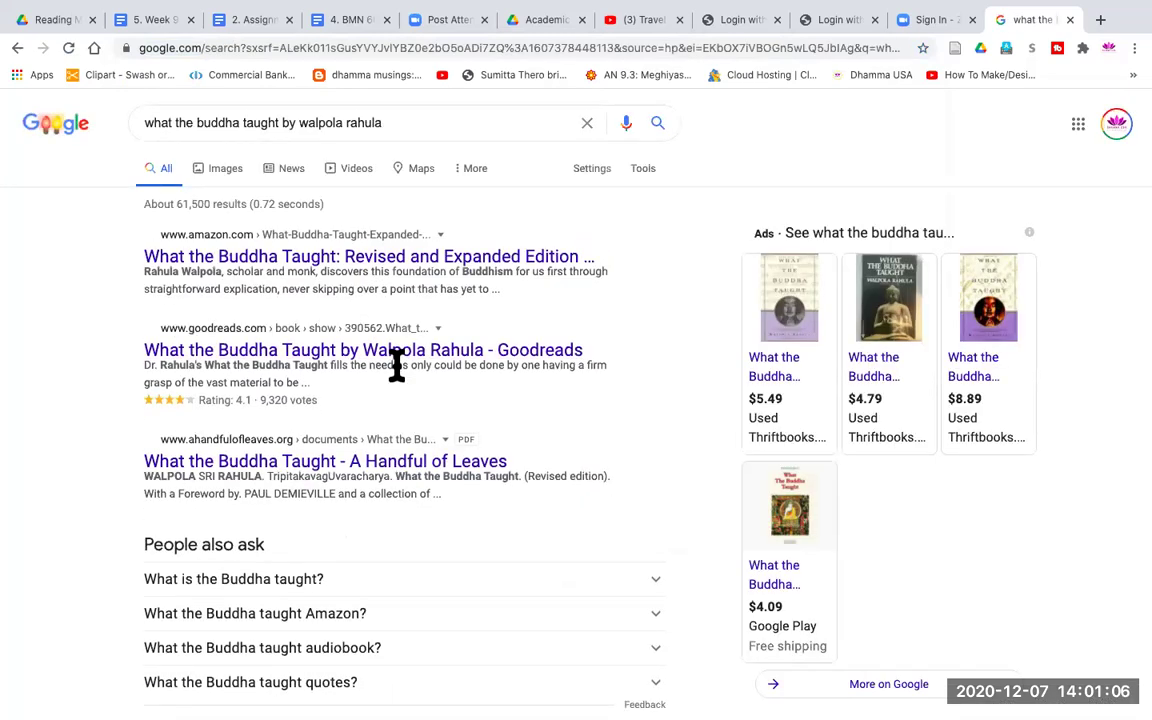
left_click(370, 463)
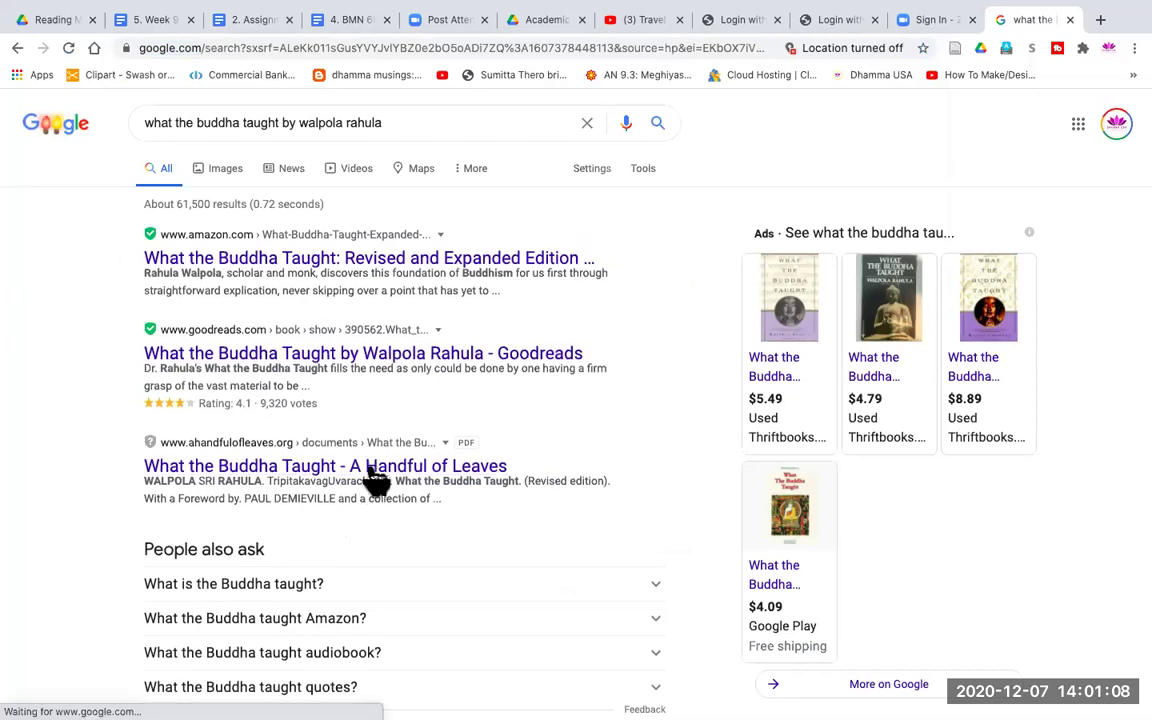
left_click(368, 358)
left_click(372, 358)
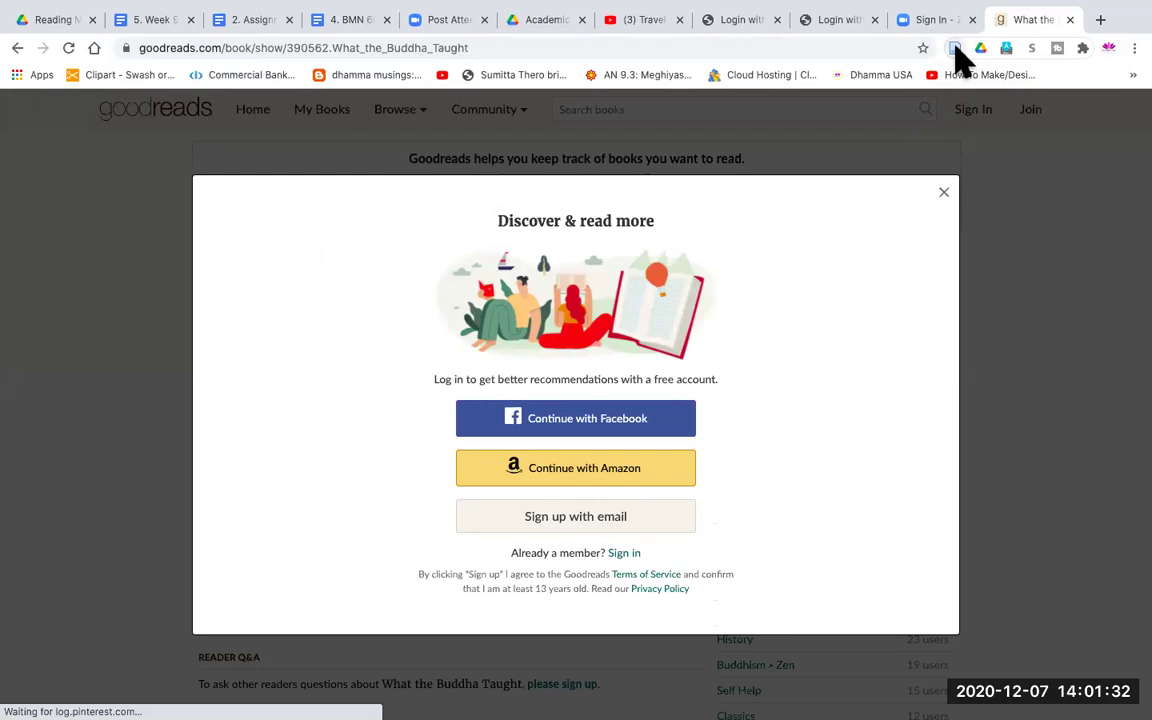
Save the Goodreads book to the Zotero collection "BMN610 - Buddhist Ethics" and take the browser out of full screen
left_click(956, 52)
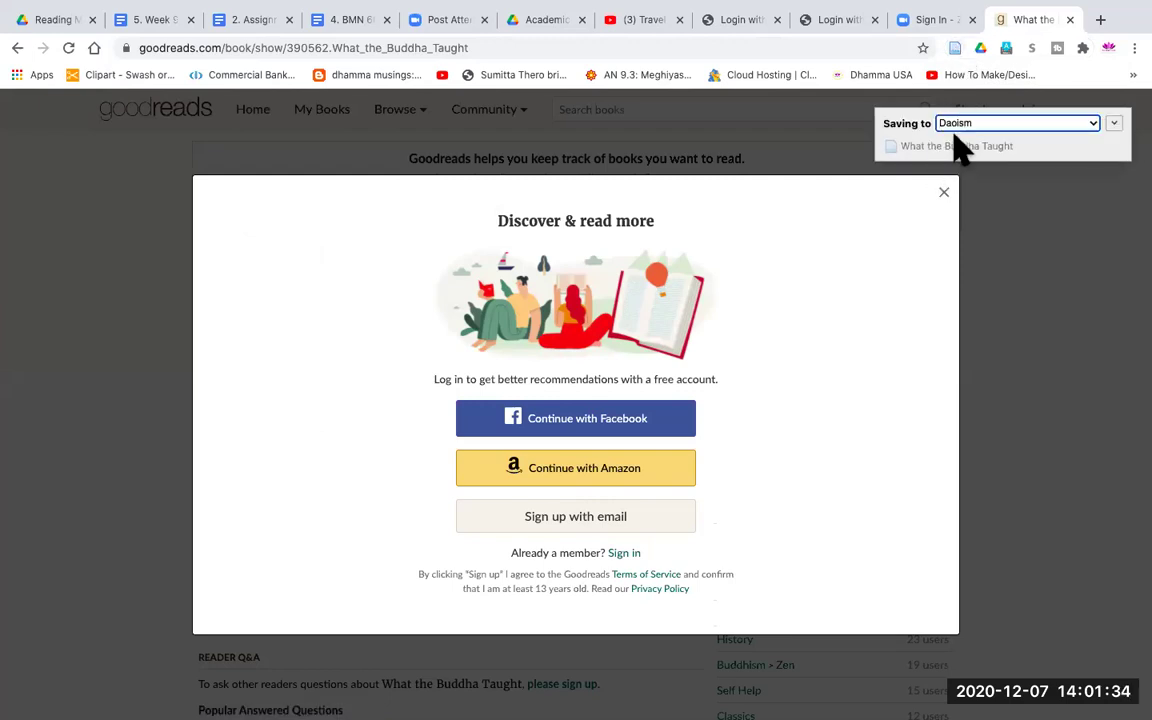
left_click(1097, 126)
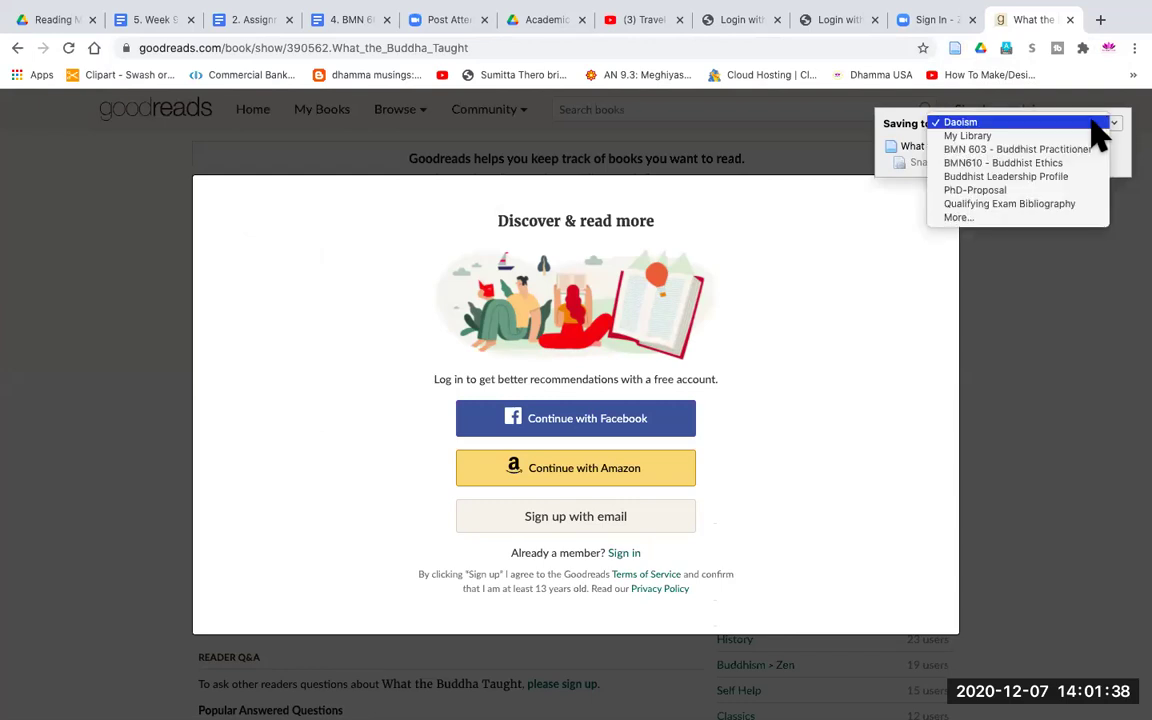
left_click(1011, 164)
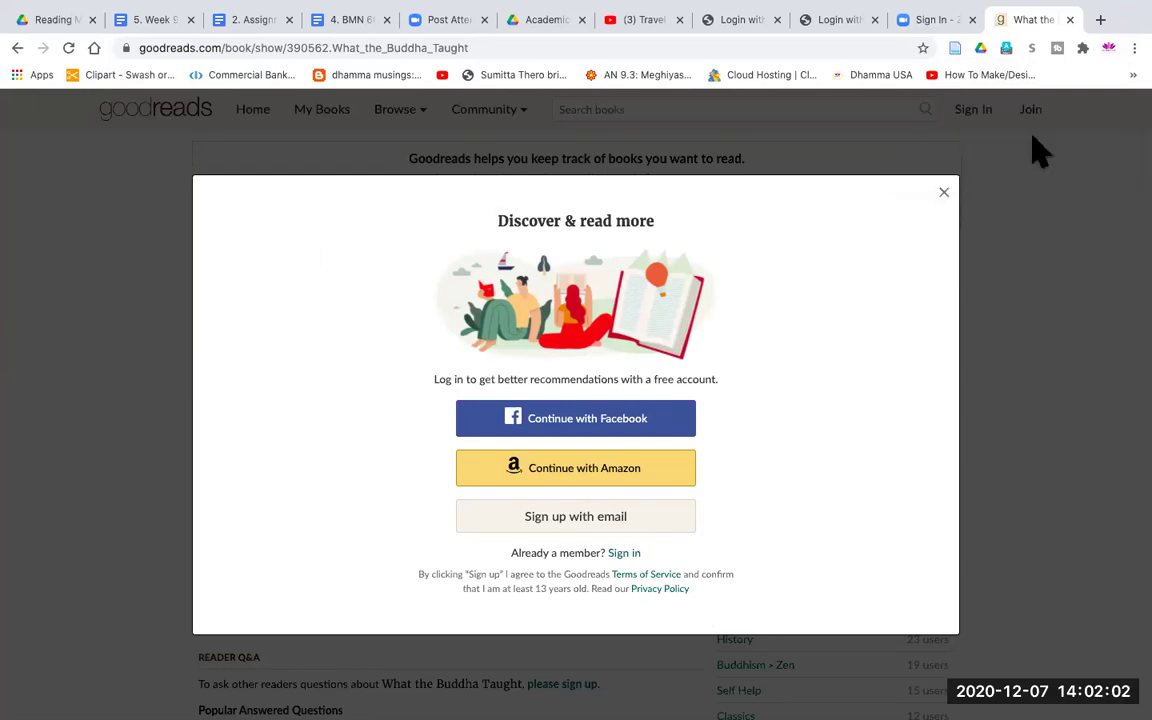
mouse_move(18, 10)
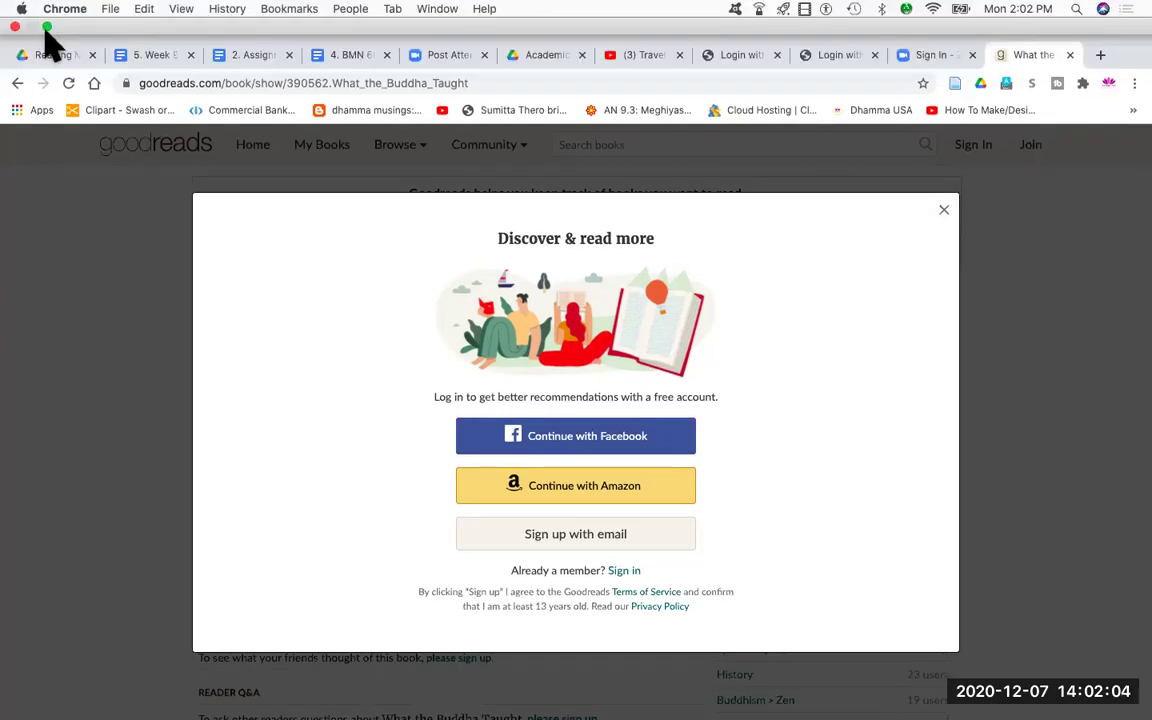
left_click(46, 27)
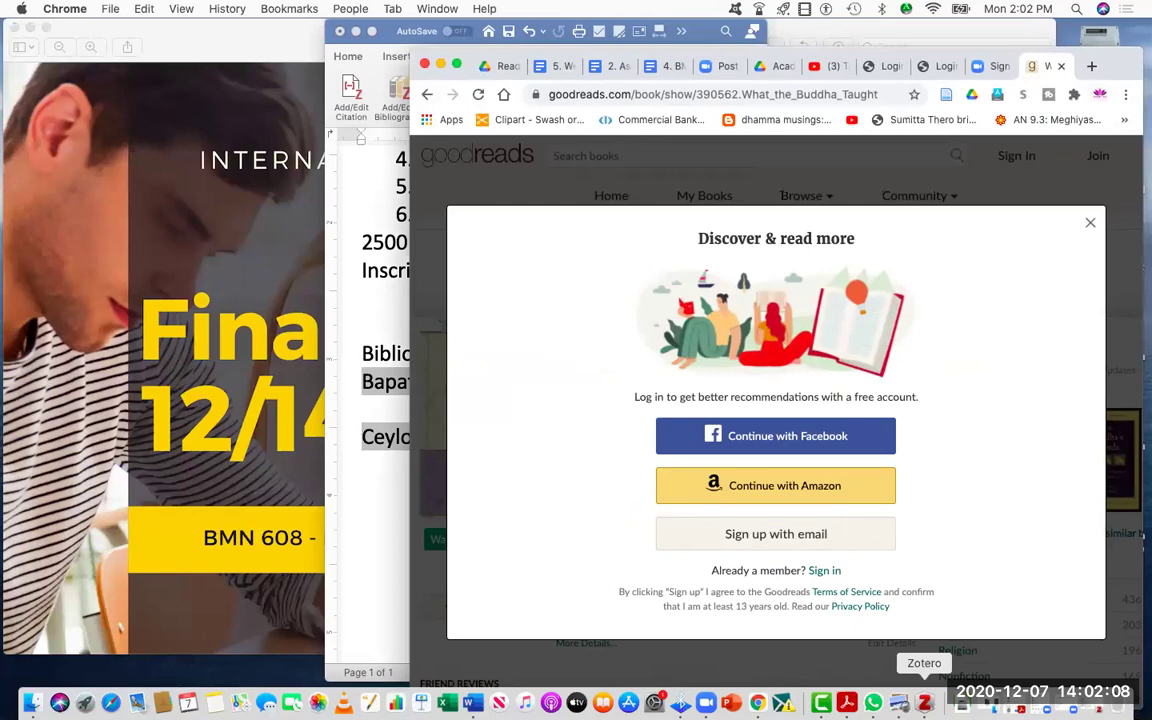
Switch to Zotero, open the saved snapshot of "What the Buddha Taught", close its tab and minimize the browser
left_click(925, 703)
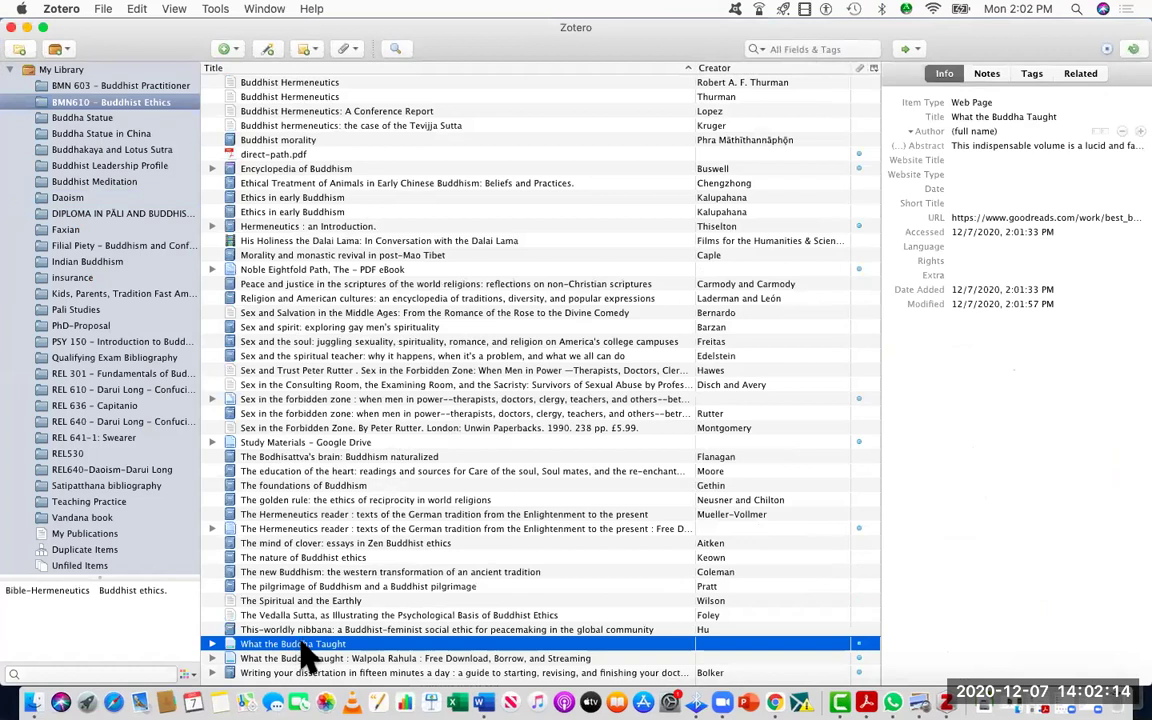
scroll(308, 657, "down", 2)
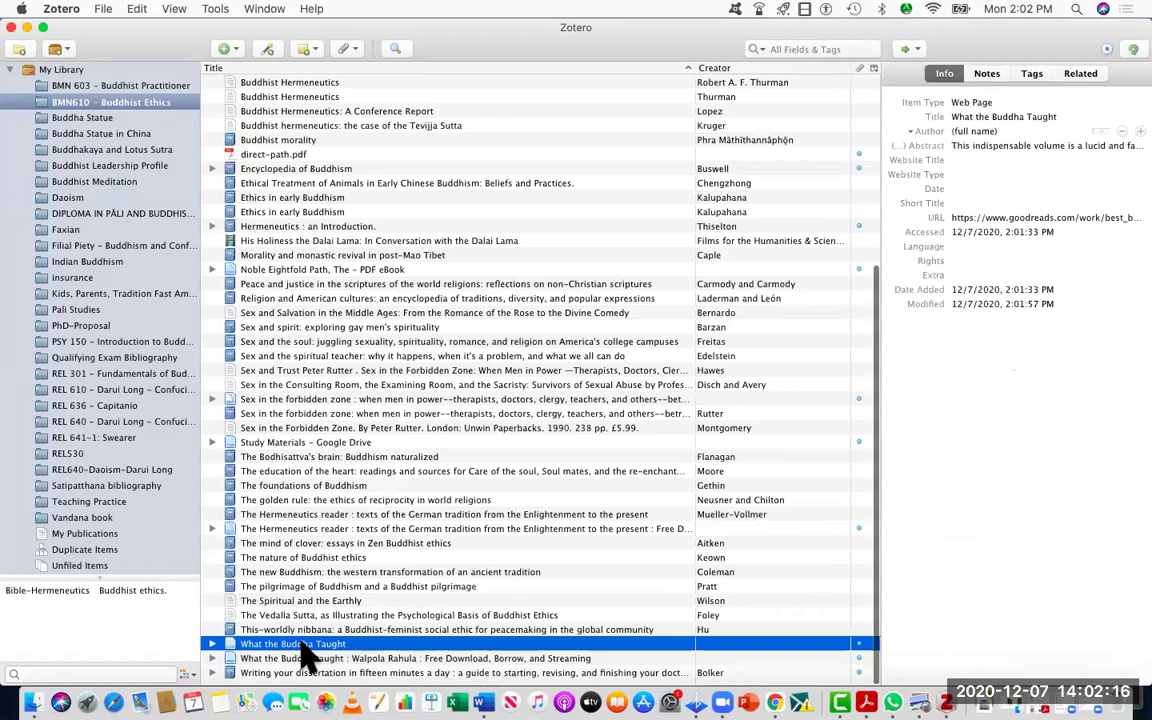
double_click(302, 645)
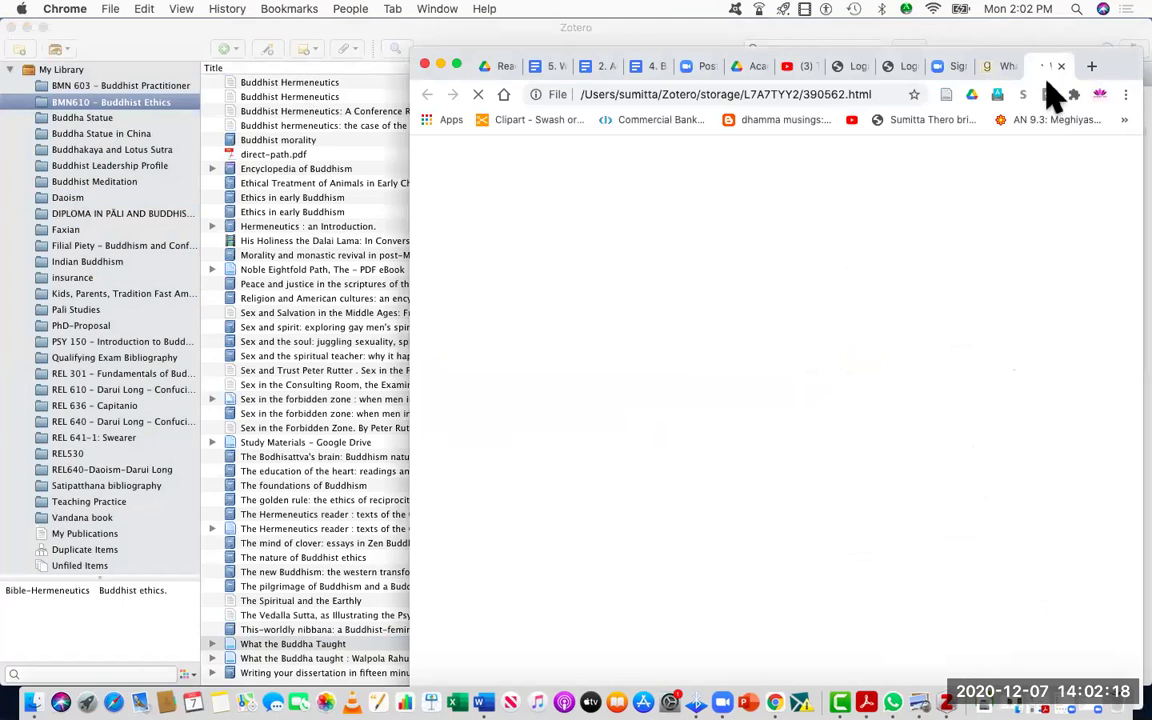
left_click(1061, 66)
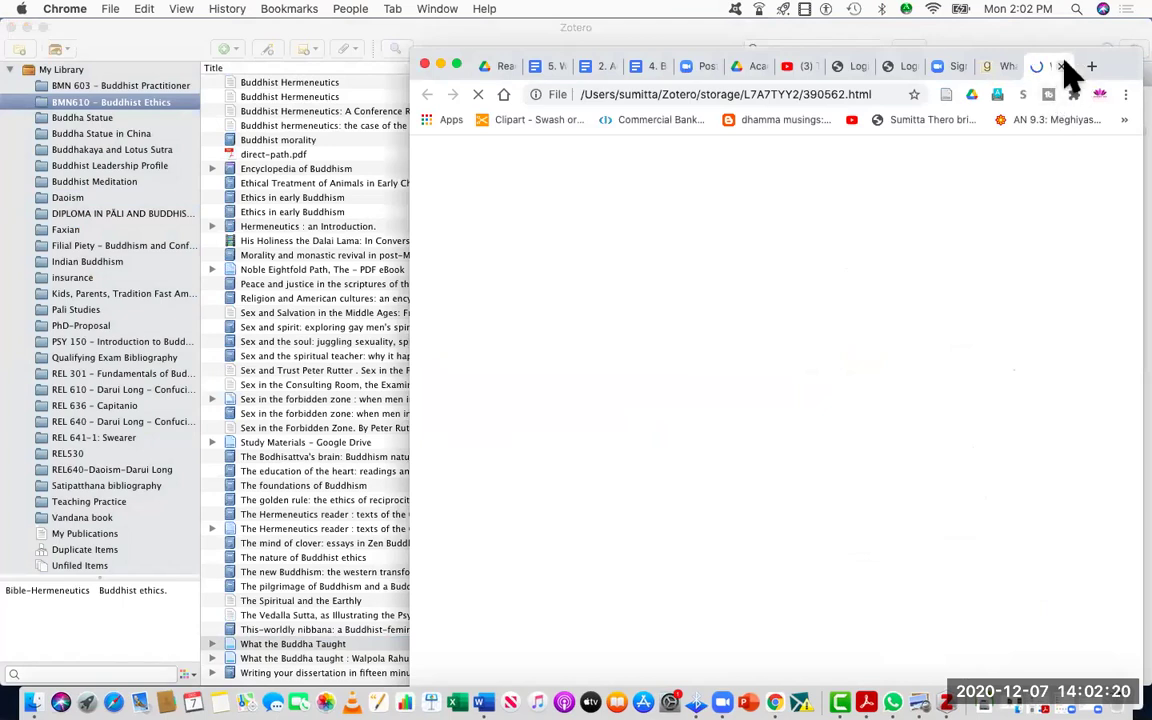
left_click(441, 64)
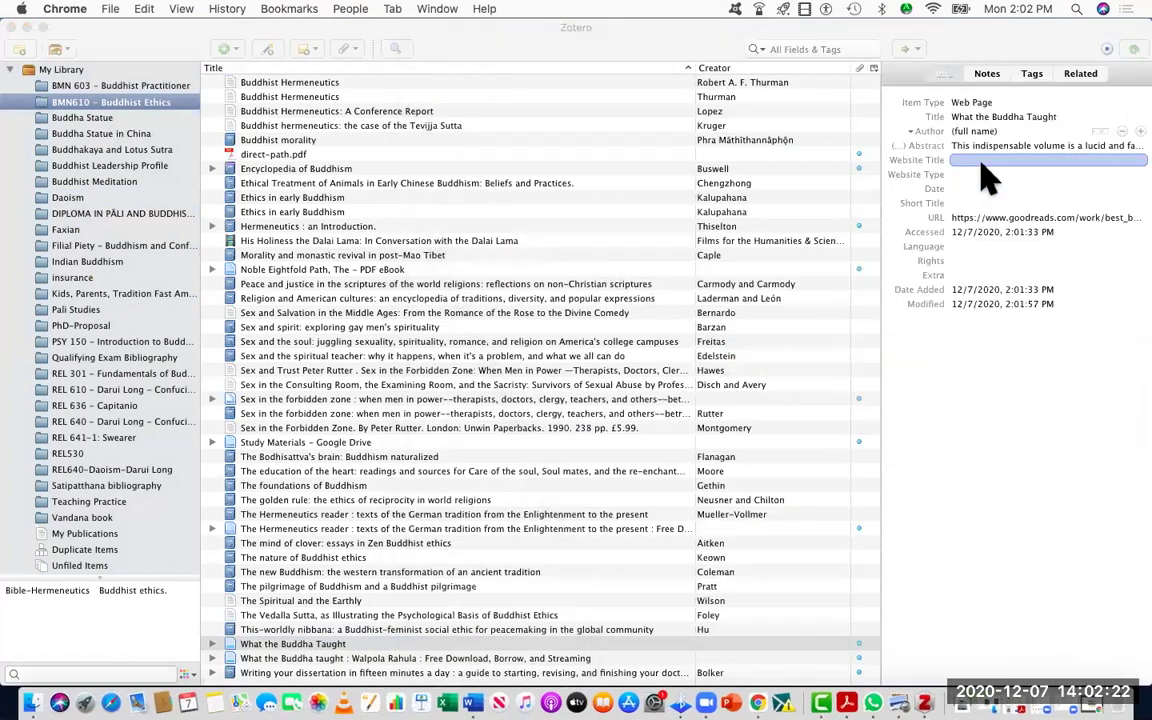
Check the title field of the saved "What the Buddha Taught" web page record and minimize Zotero
left_click(990, 118)
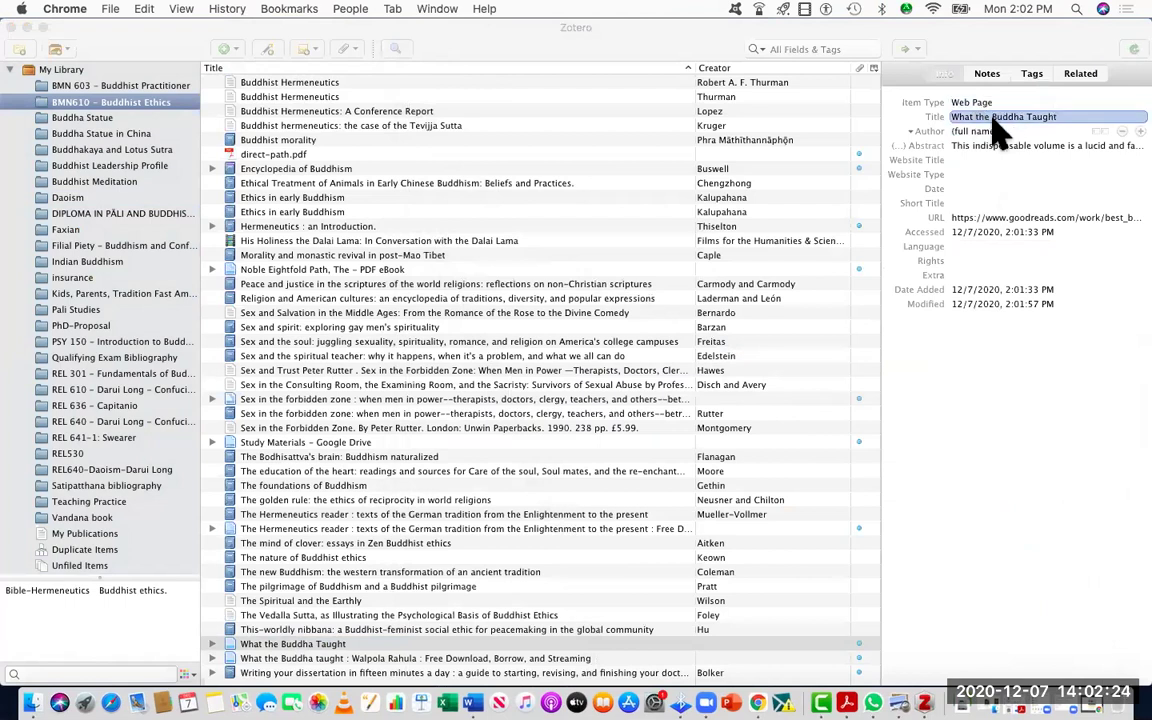
key("Return")
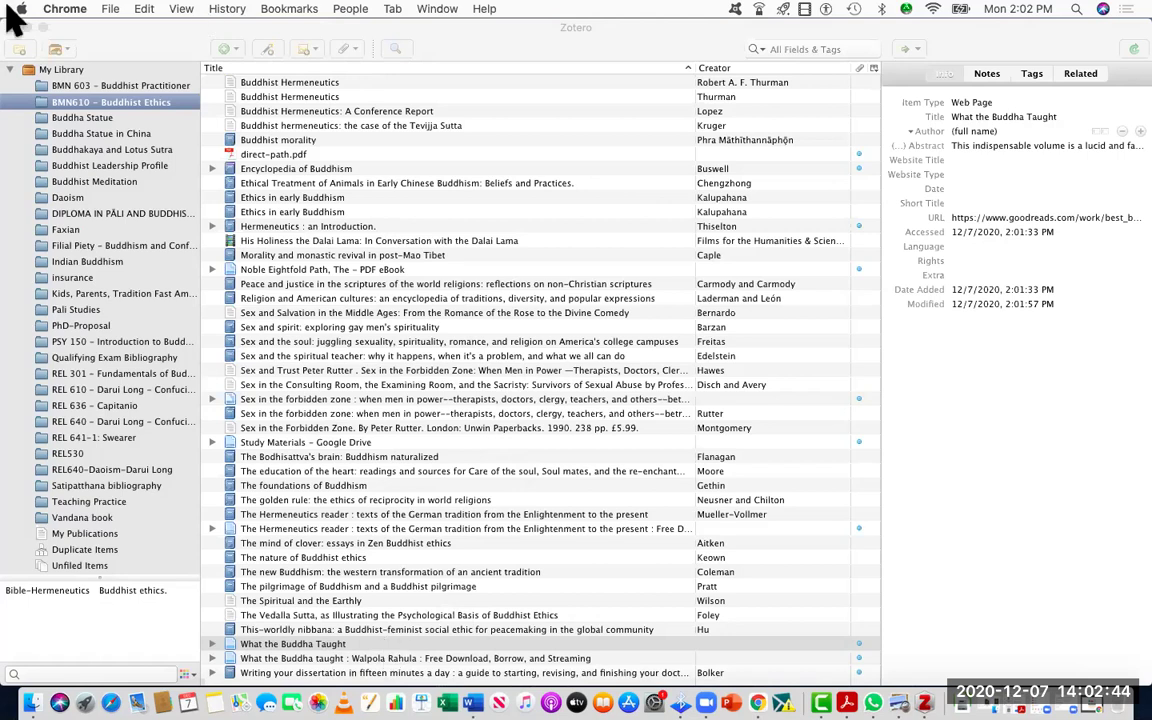
left_click(27, 28)
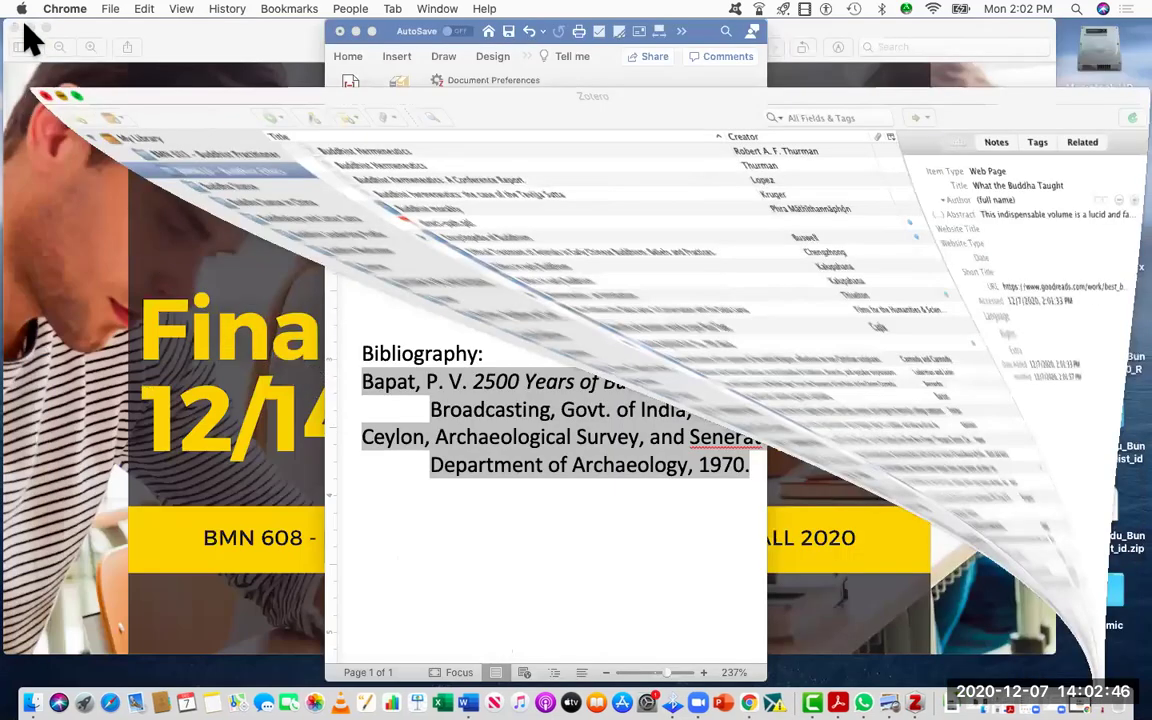
Put the Word document in full screen and write "Zotero" on a line between "Inscriptions of Ceylon" and the Bibliography heading
left_click(370, 32)
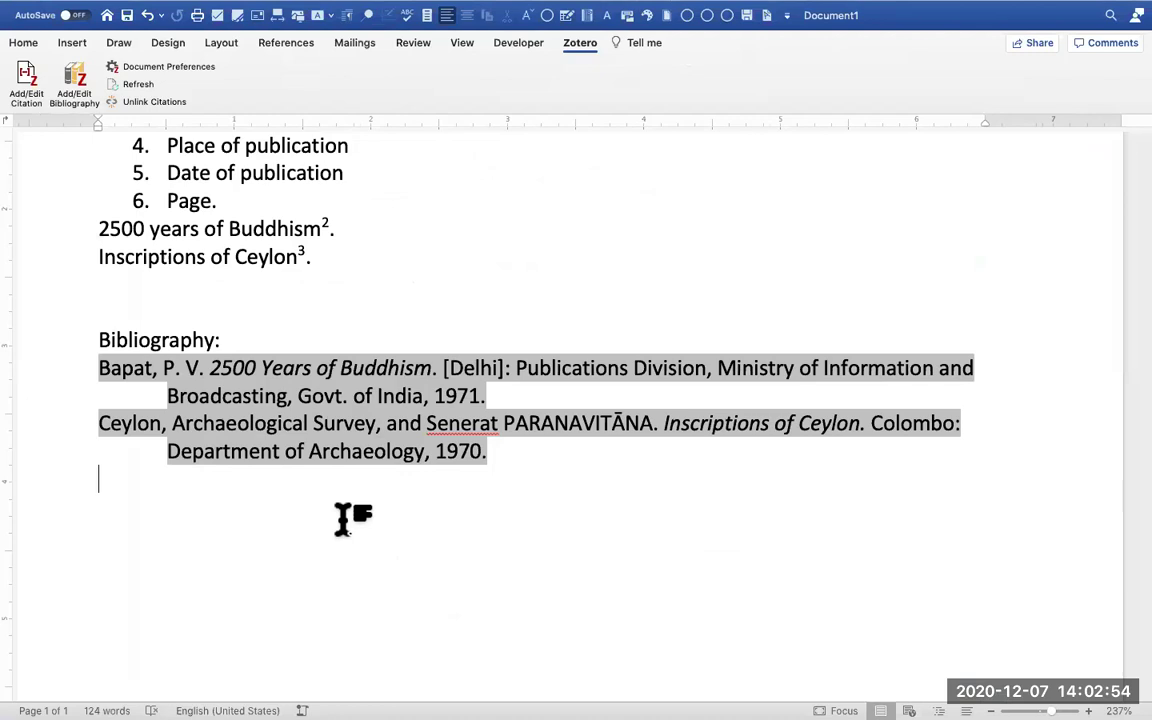
scroll(343, 518, "up", 4)
left_click(278, 476)
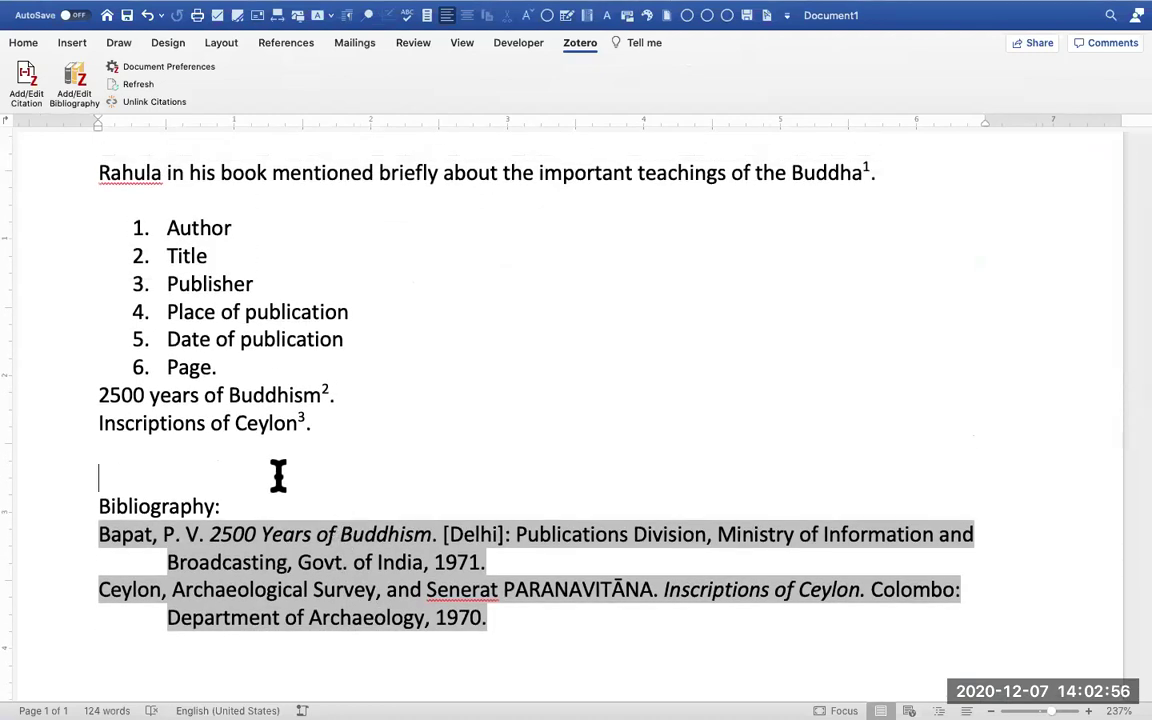
scroll(278, 476, "down", 3)
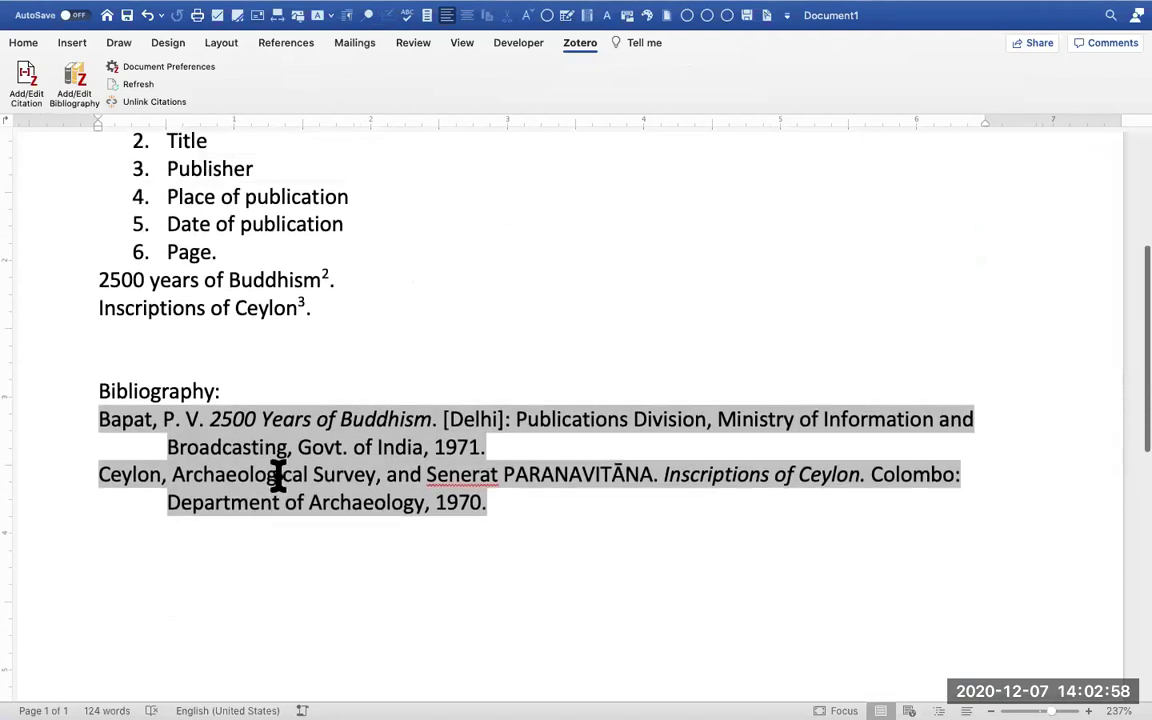
scroll(278, 476, "up", 3)
key("Return")
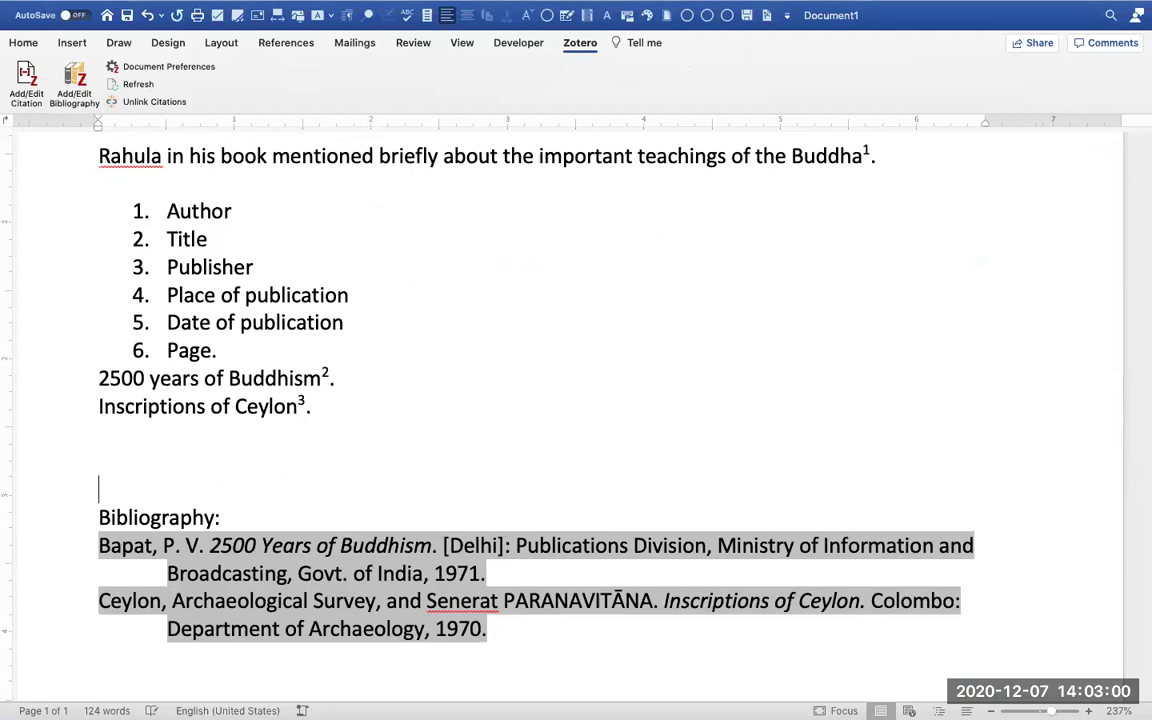
type("Zotera")
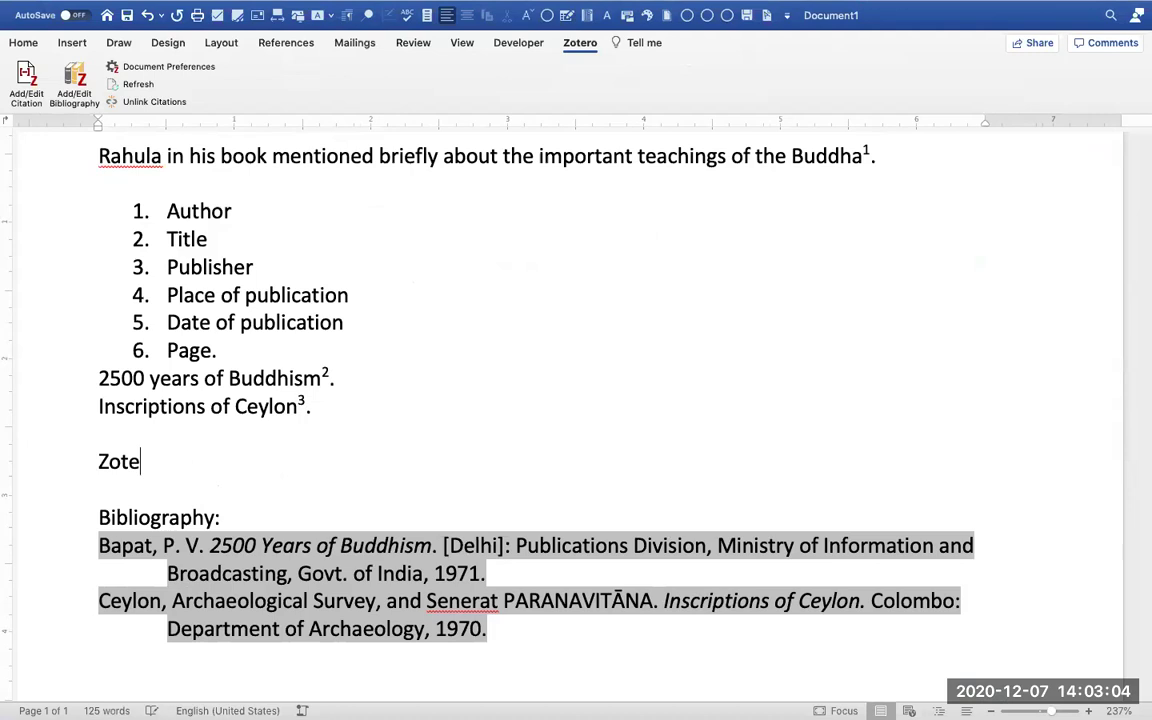
key("BackSpace")
type("o")
key("Return")
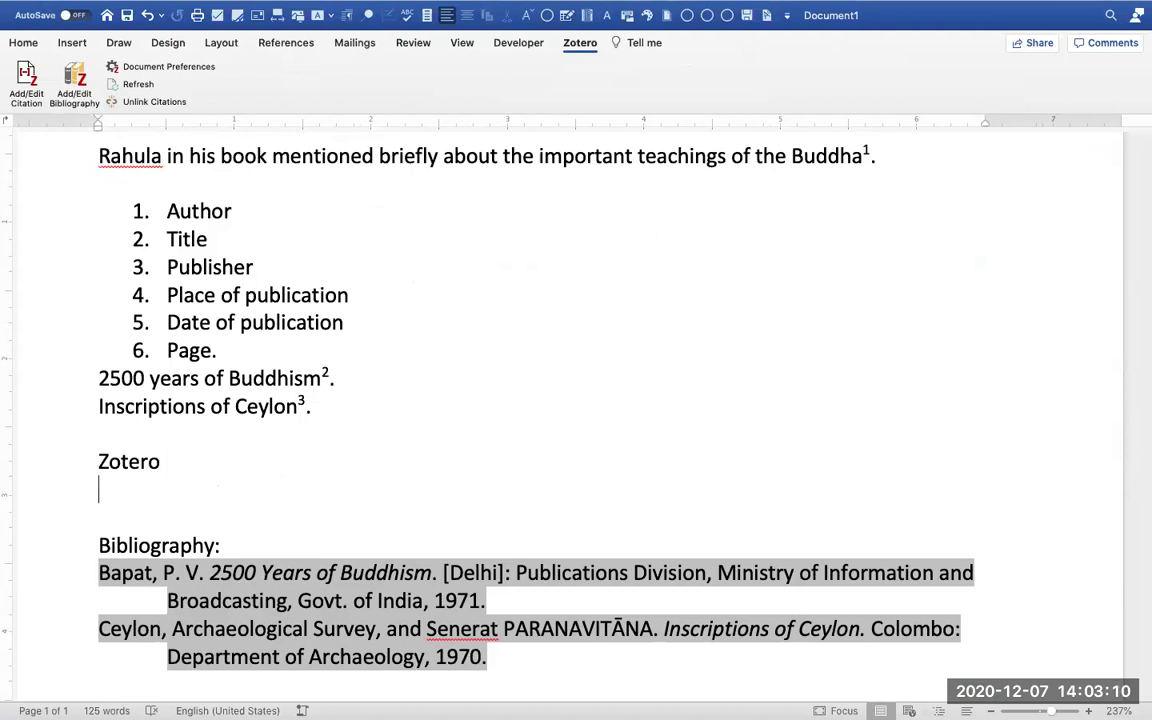
Extend the Zotero line above the bibliography so it reads "Install Zotero App"
key("BackSpace")
left_click(109, 461)
type("In")
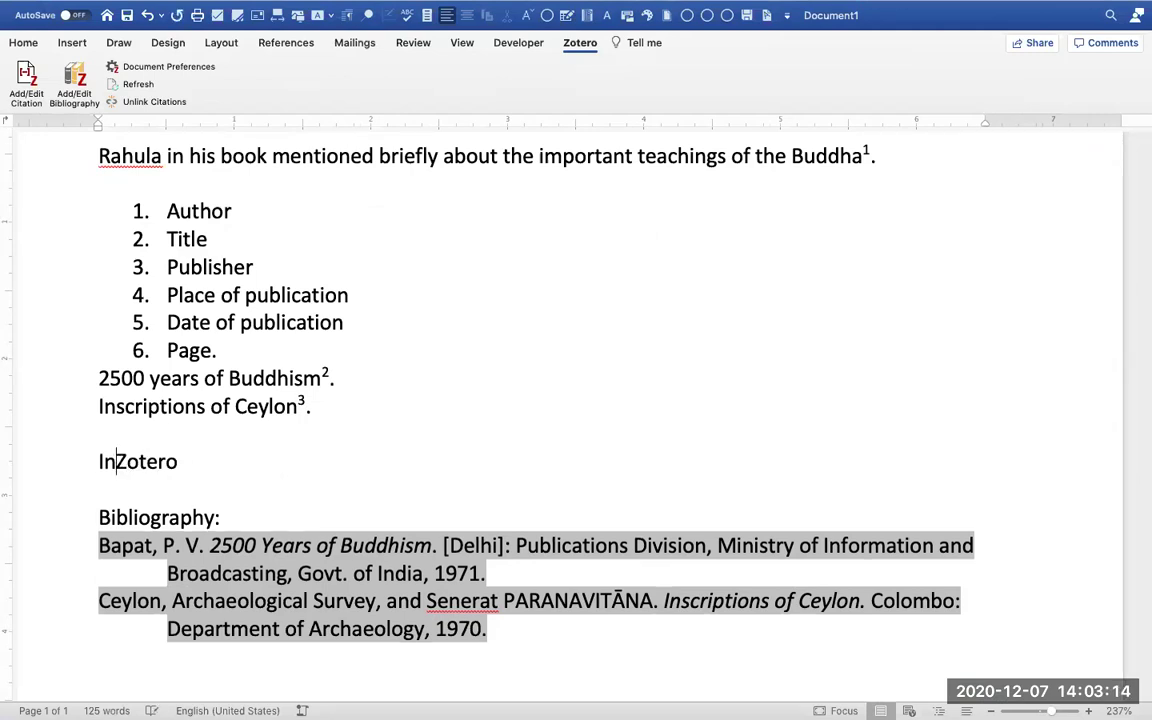
type("stall")
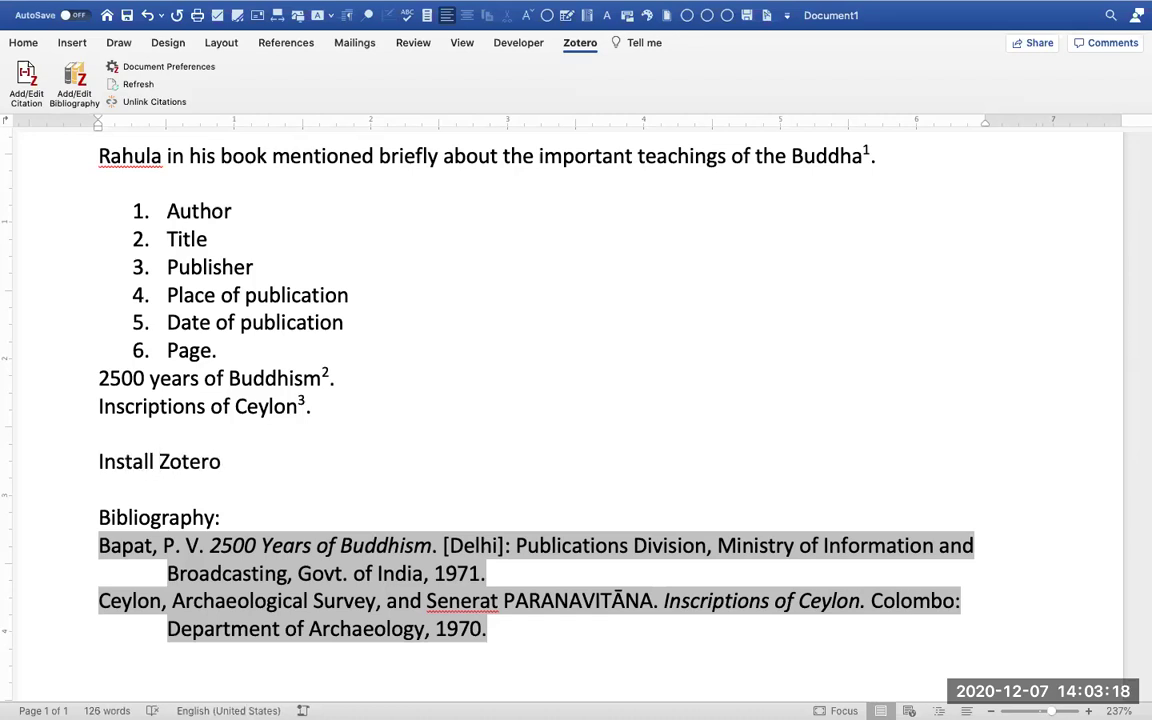
left_click(247, 460)
type("App")
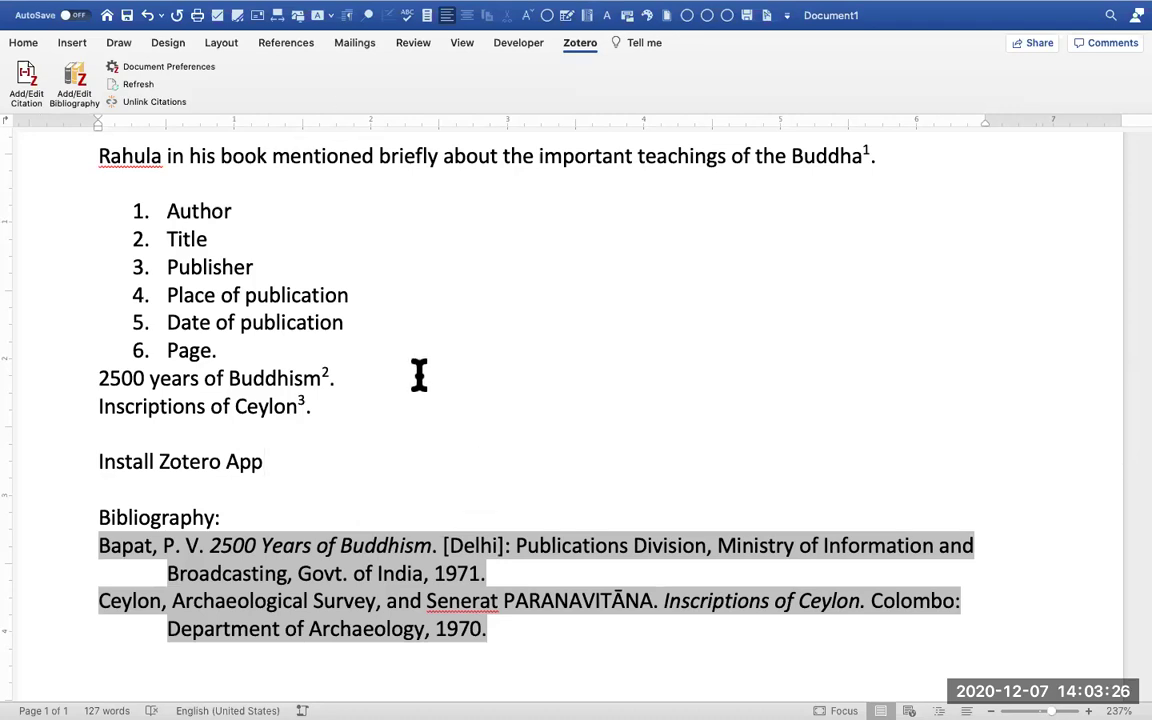
Take the Word document out of full screen and minimize both it and the final presentation flyer image
mouse_move(12, 10)
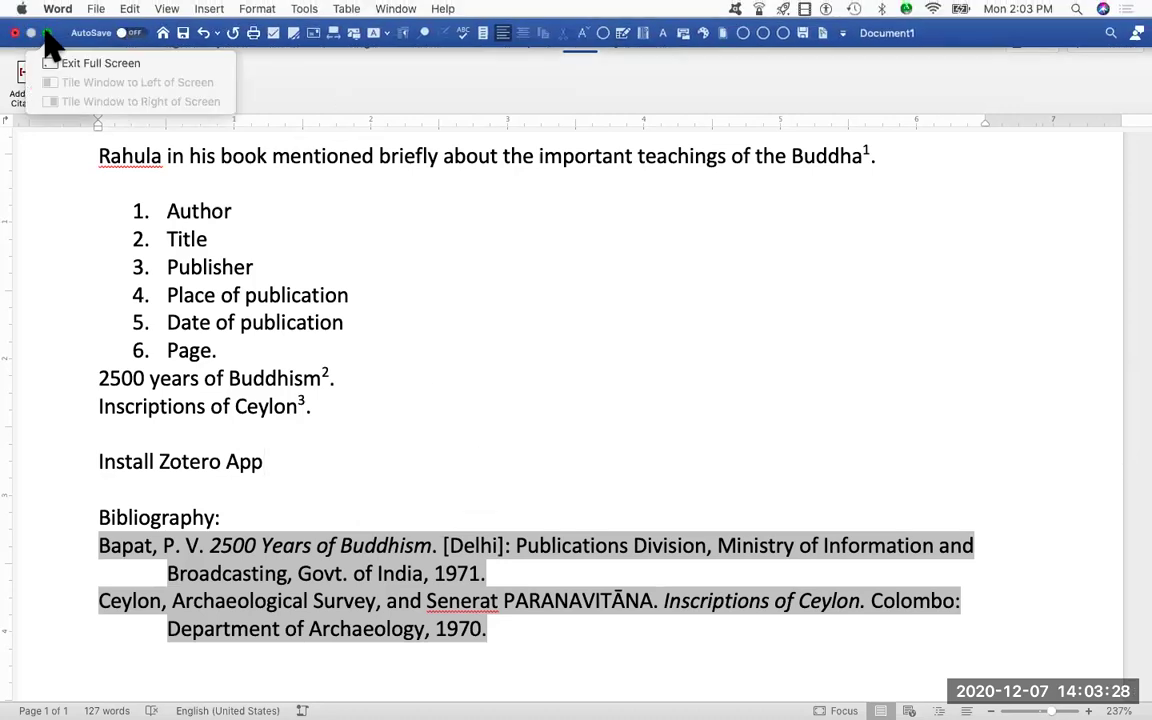
left_click(45, 33)
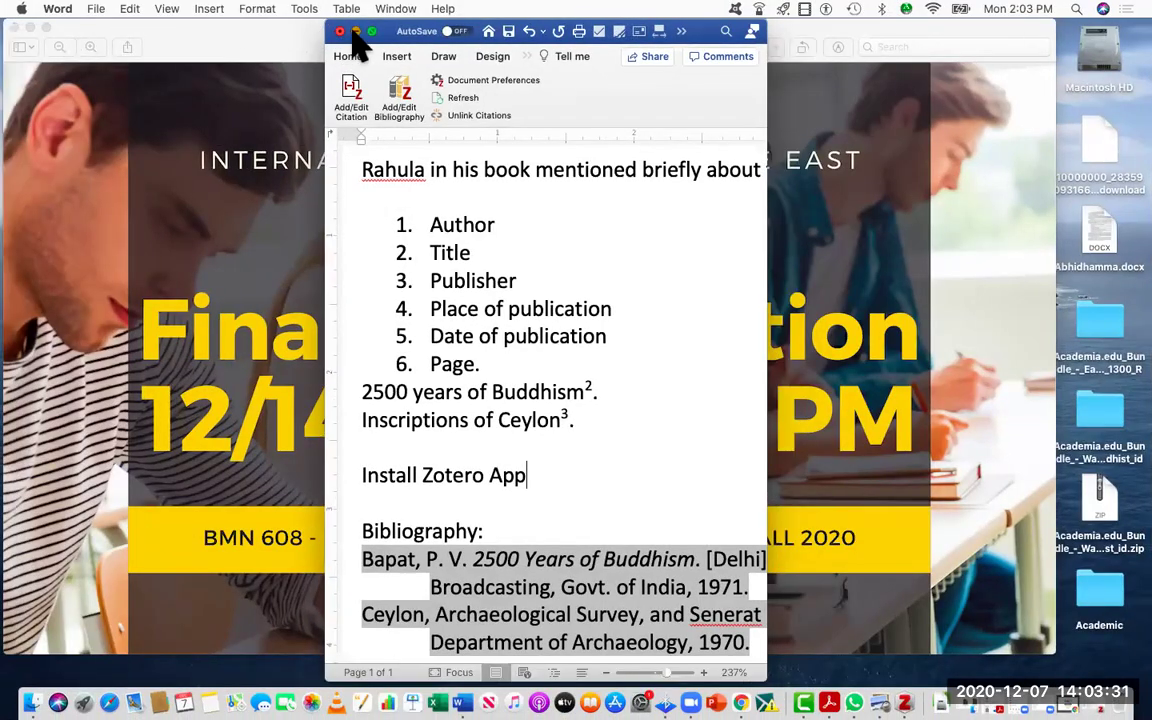
left_click(355, 32)
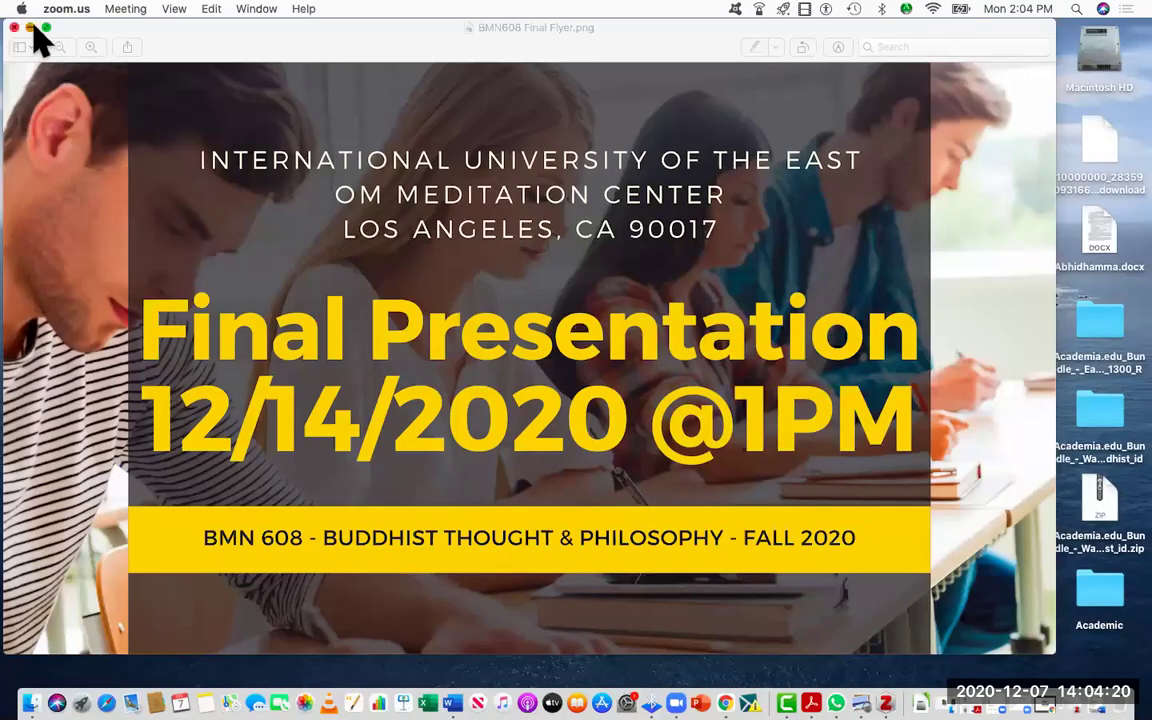
left_click(30, 27)
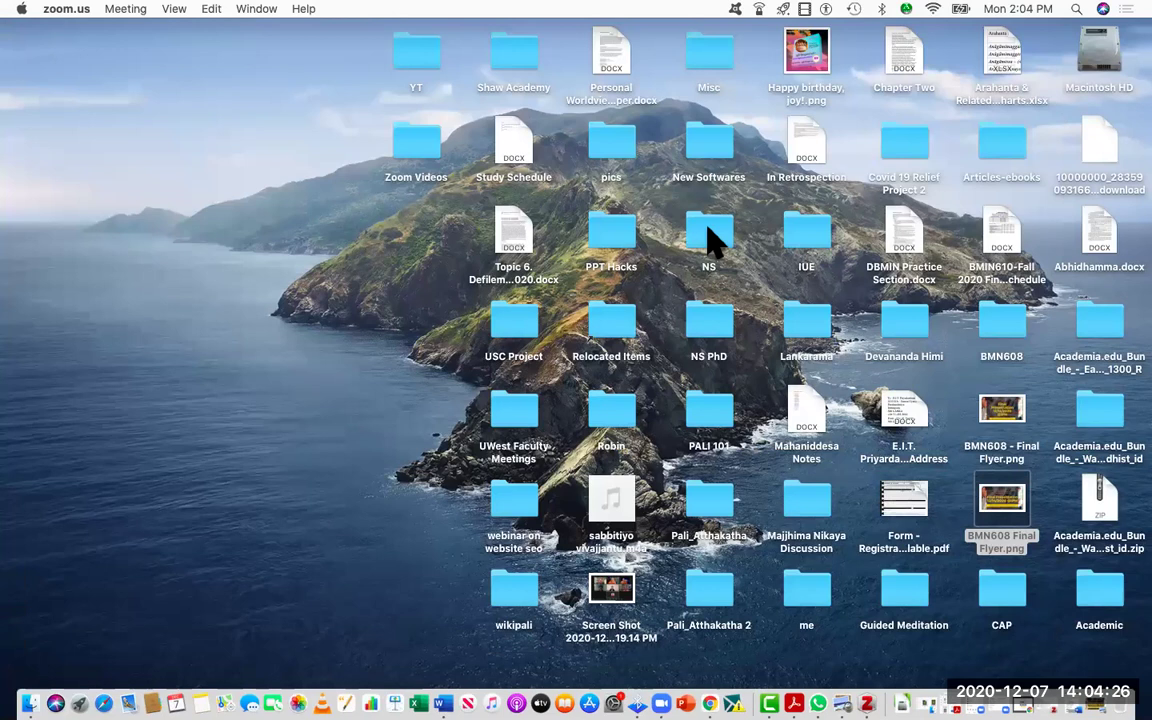
Open the NS PhD folder on the desktop, look through its subfolders and minimize its window
left_click(703, 333)
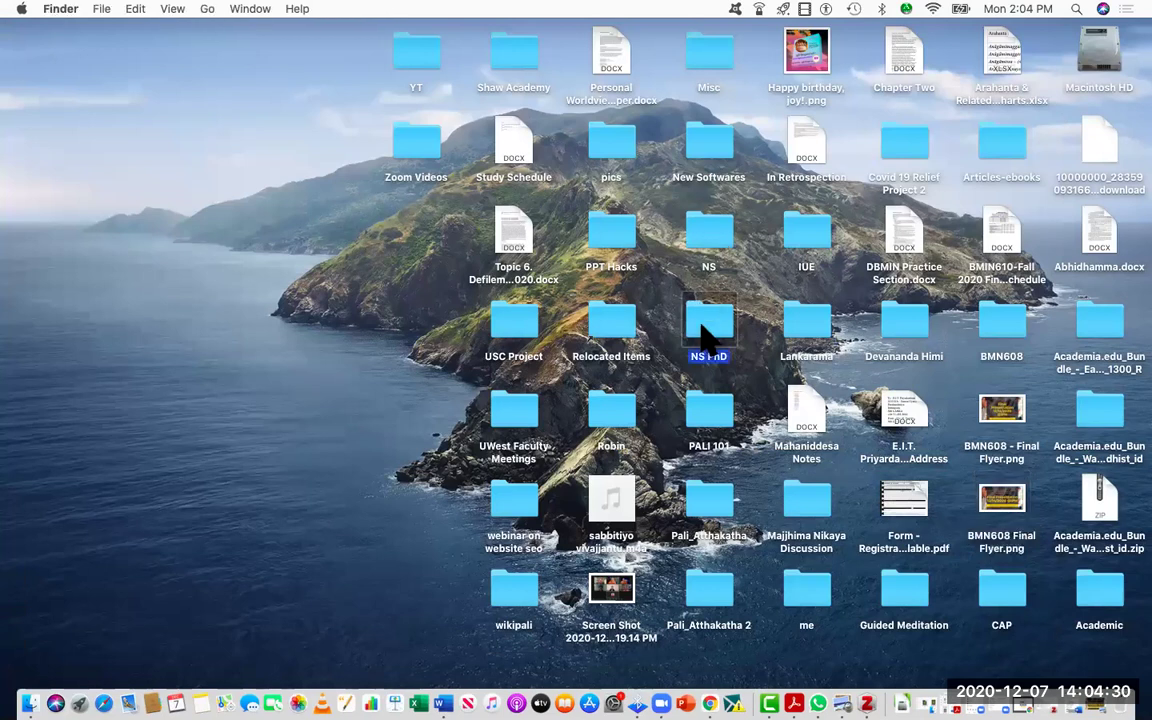
double_click(703, 335)
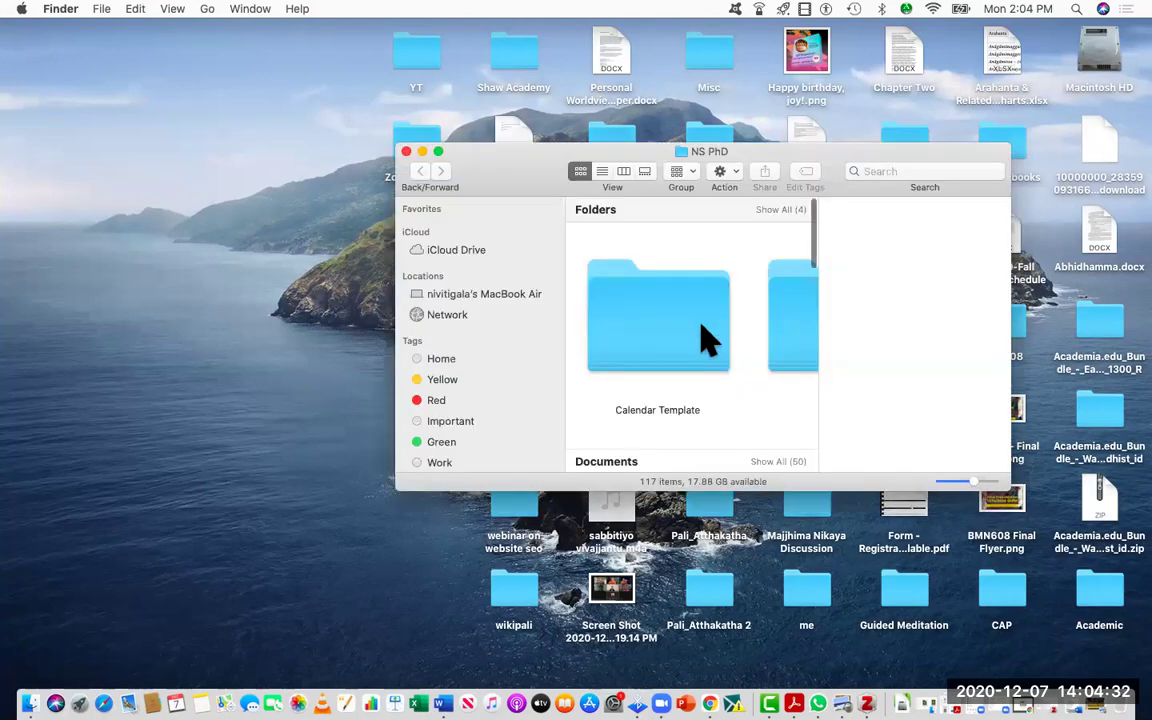
scroll(703, 335, "right", 4)
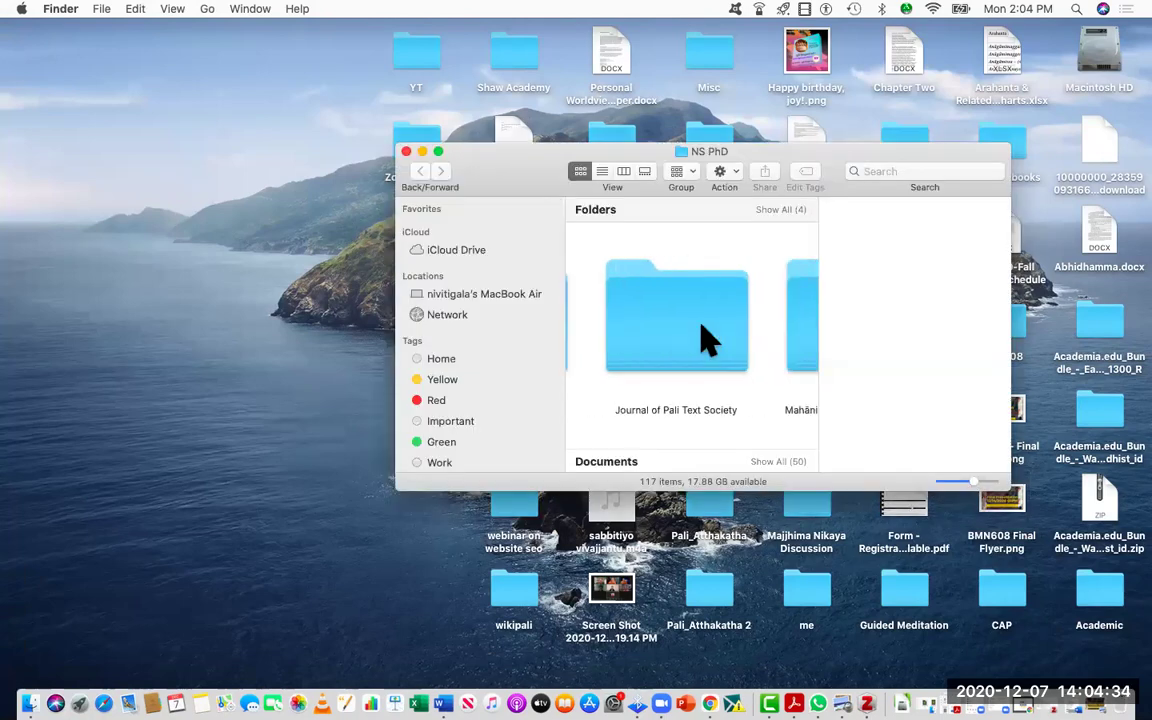
left_click(422, 151)
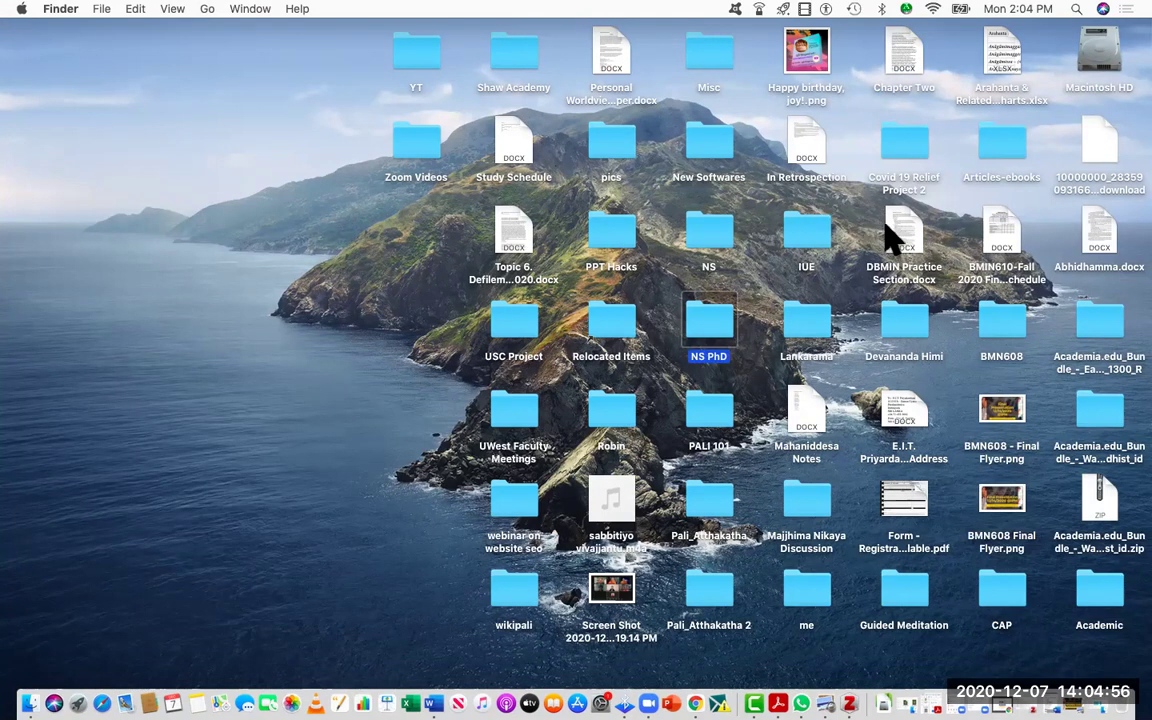
Open the Chapter Two document from the desktop in full screen and examine its text down to the first footnote citation
double_click(898, 55)
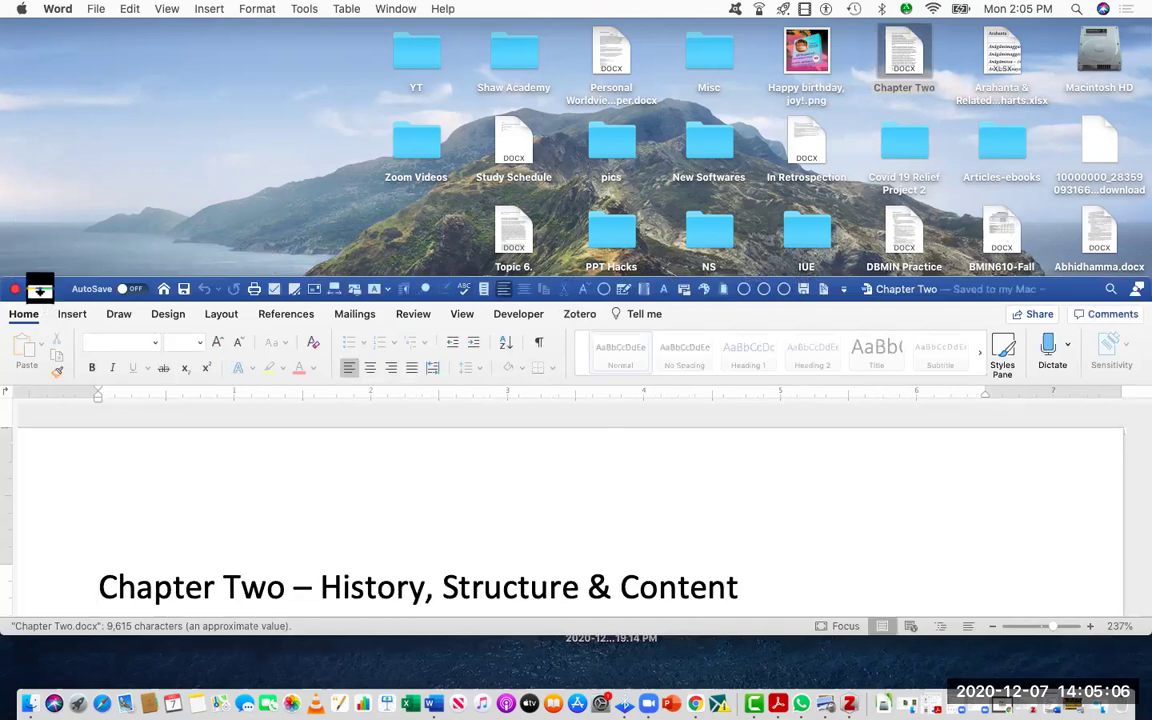
left_click(46, 290)
scroll(501, 463, "down", 15)
scroll(501, 463, "down", 20)
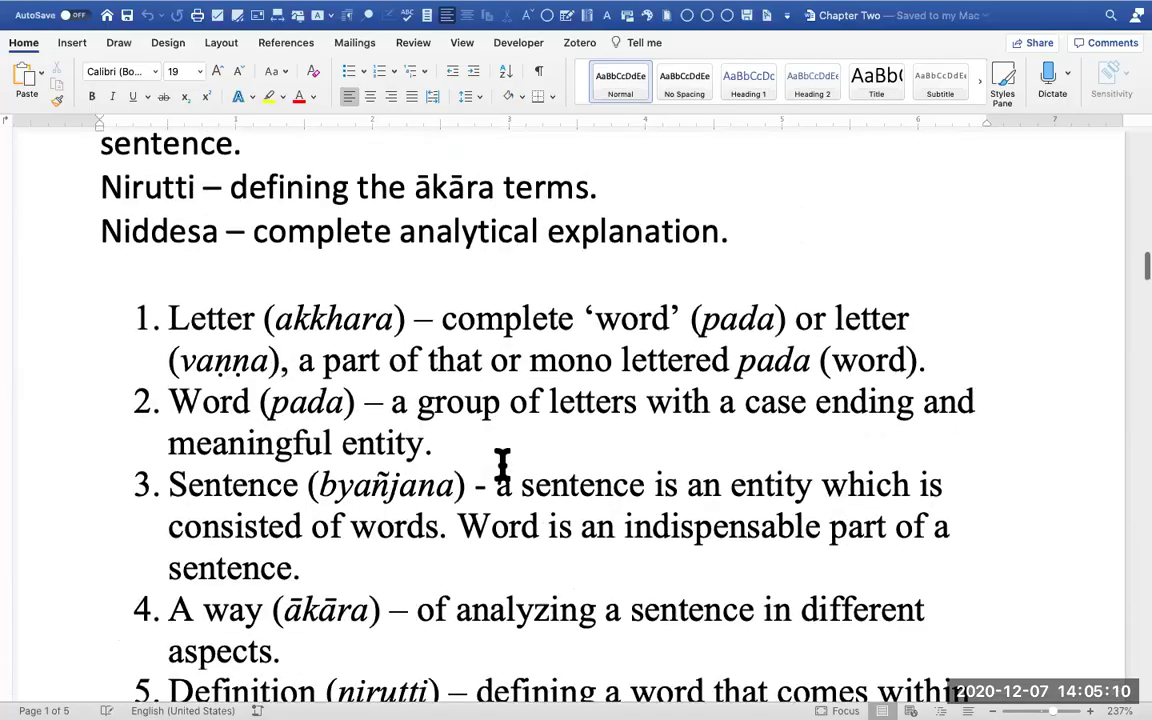
scroll(501, 463, "down", 15)
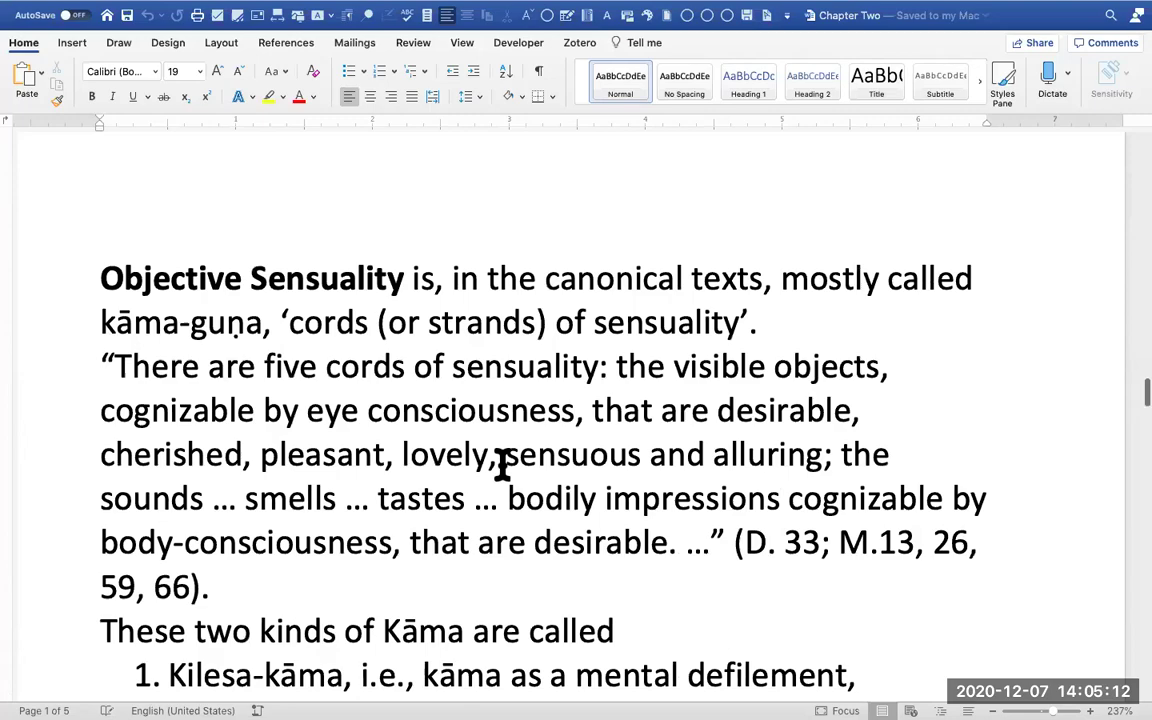
scroll(501, 463, "down", 10)
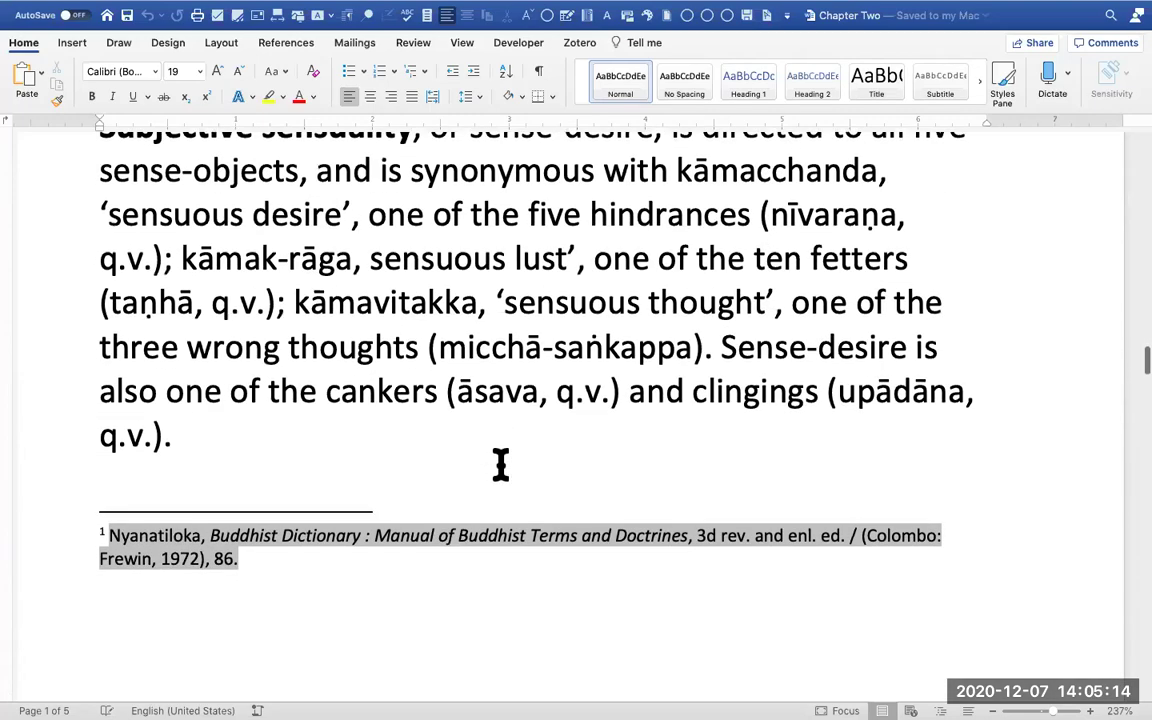
Examine the footnote citations through the remaining pages of Chapter Two, exit full screen and minimize the document
scroll(501, 463, "down", 15)
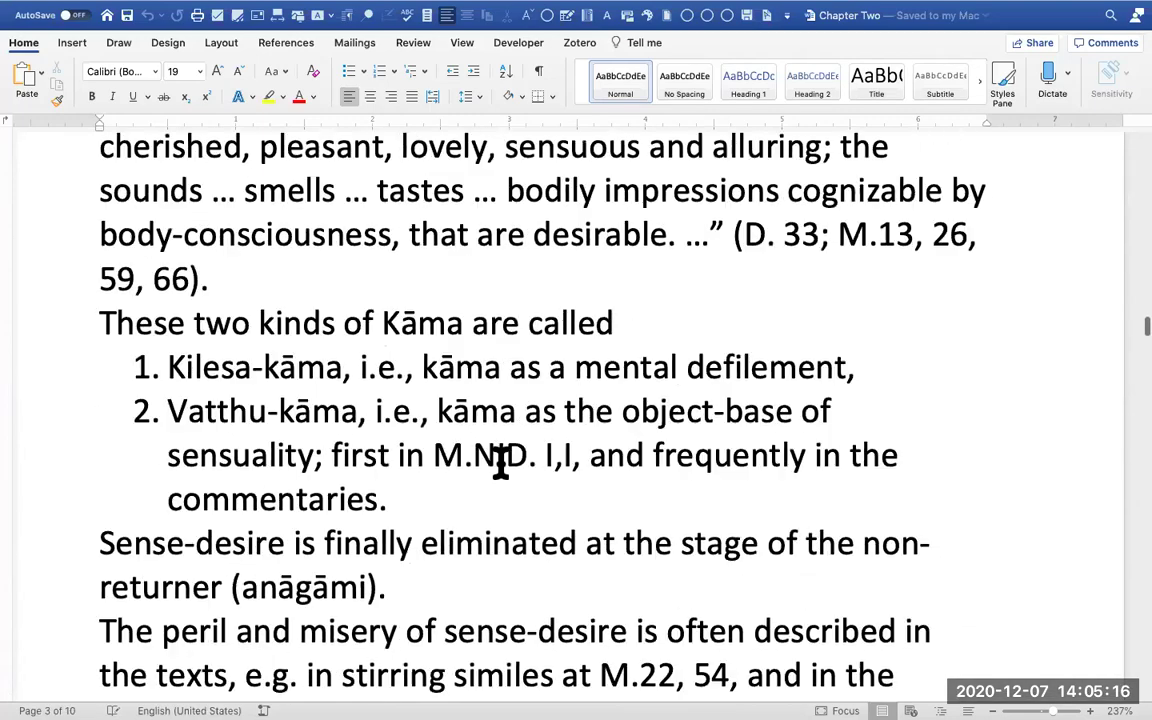
scroll(501, 463, "down", 20)
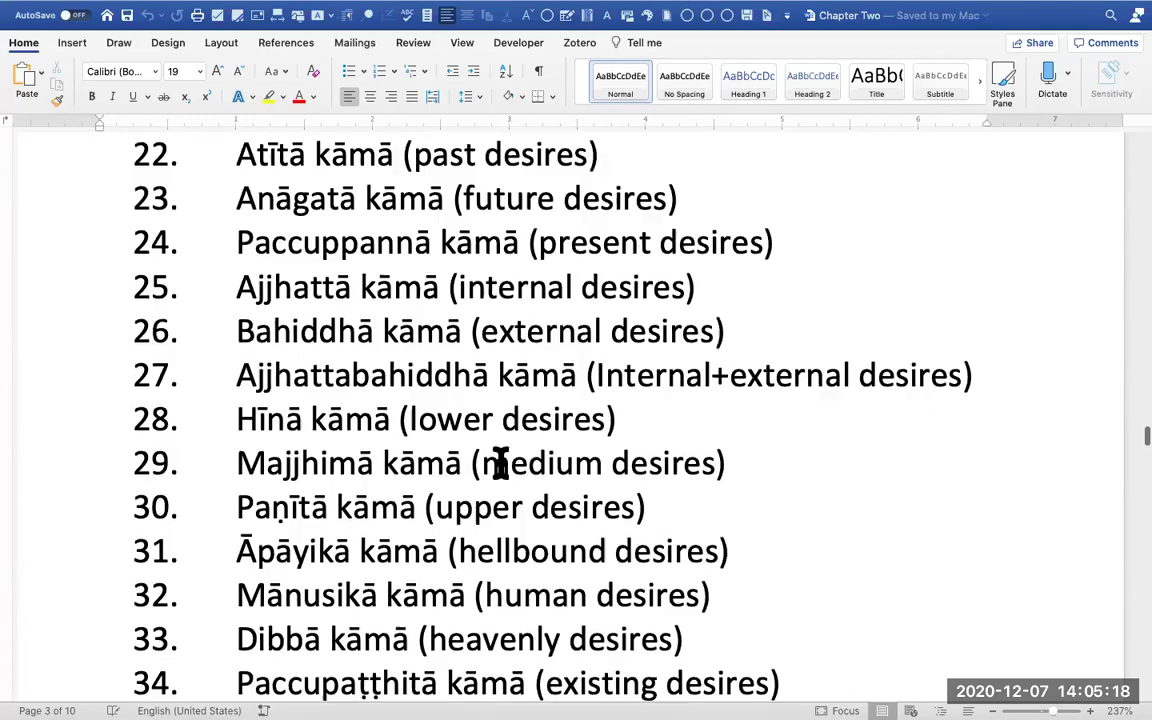
scroll(501, 463, "down", 5)
scroll(501, 463, "up", 8)
scroll(501, 463, "up", 5)
scroll(501, 463, "down", 20)
scroll(501, 463, "down", 10)
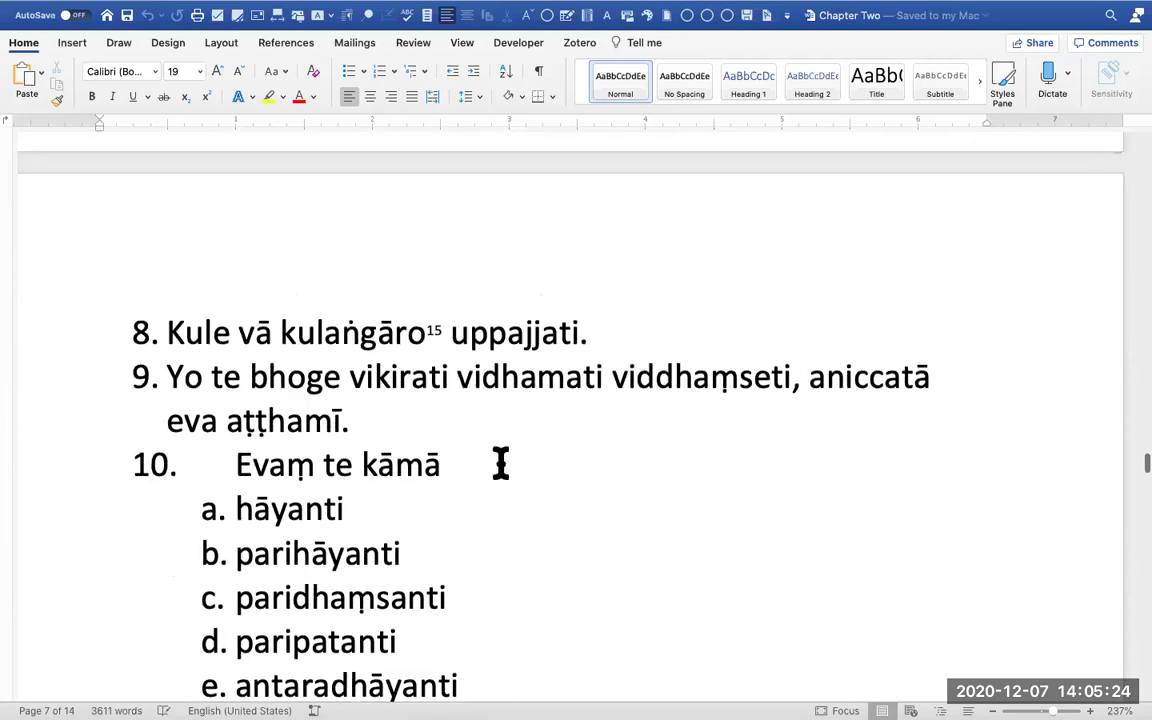
scroll(501, 463, "down", 10)
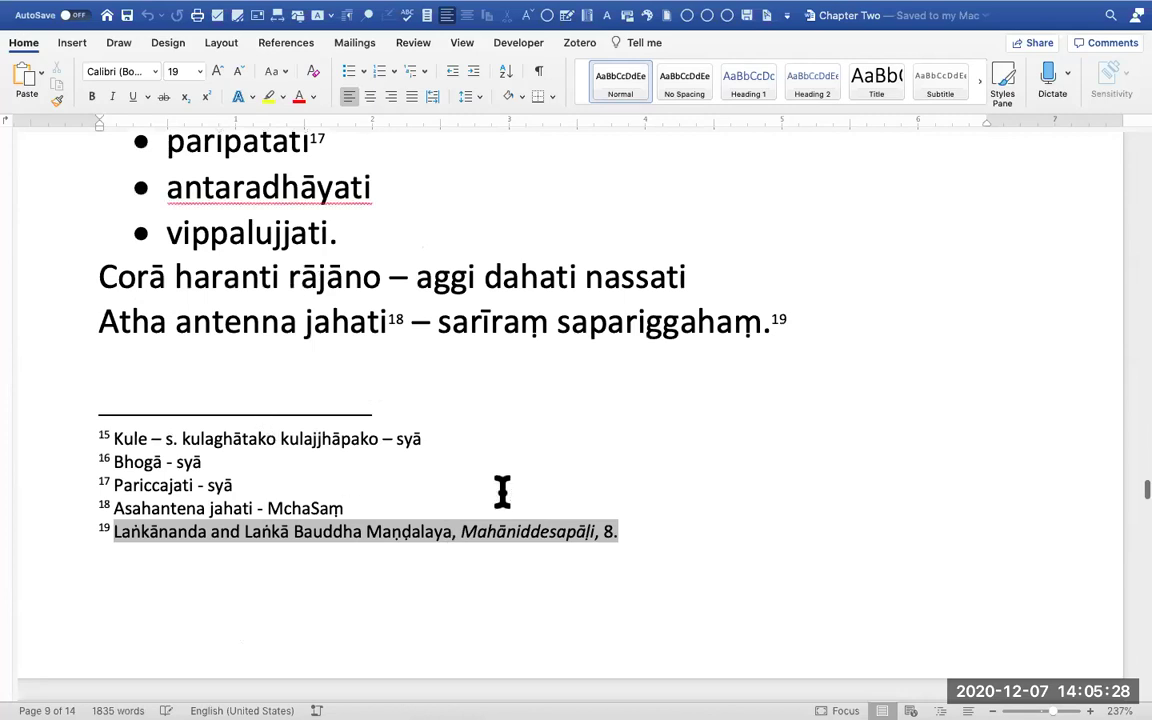
scroll(501, 490, "down", 15)
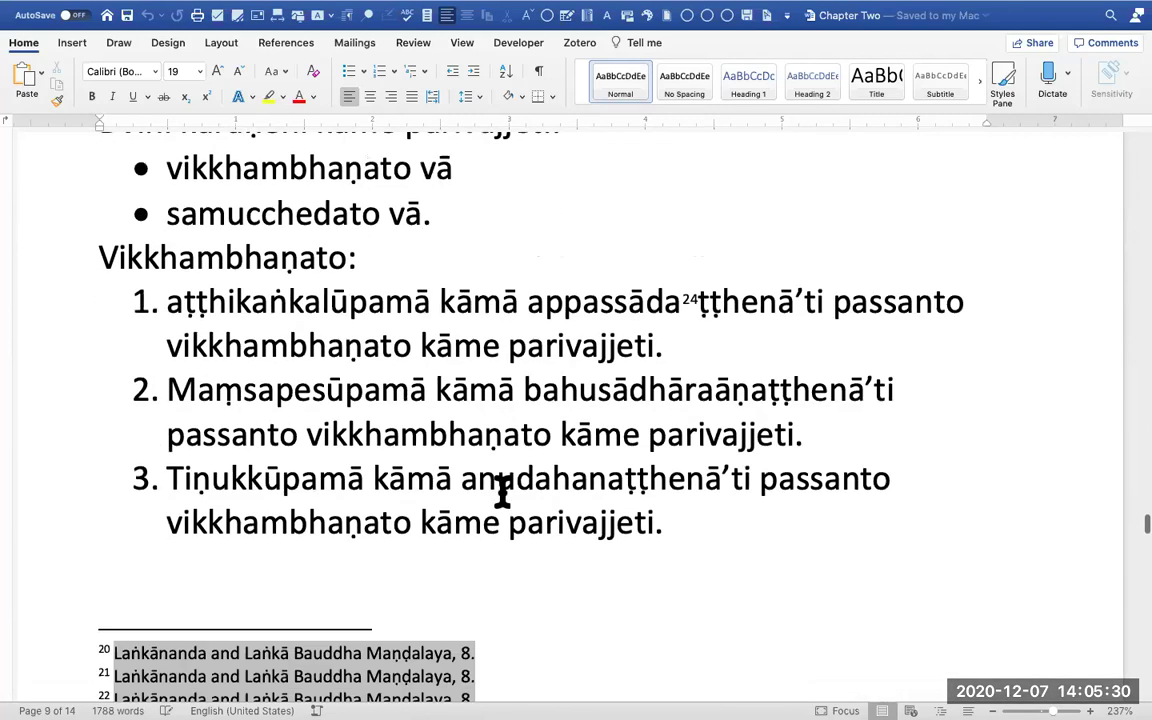
scroll(501, 490, "down", 5)
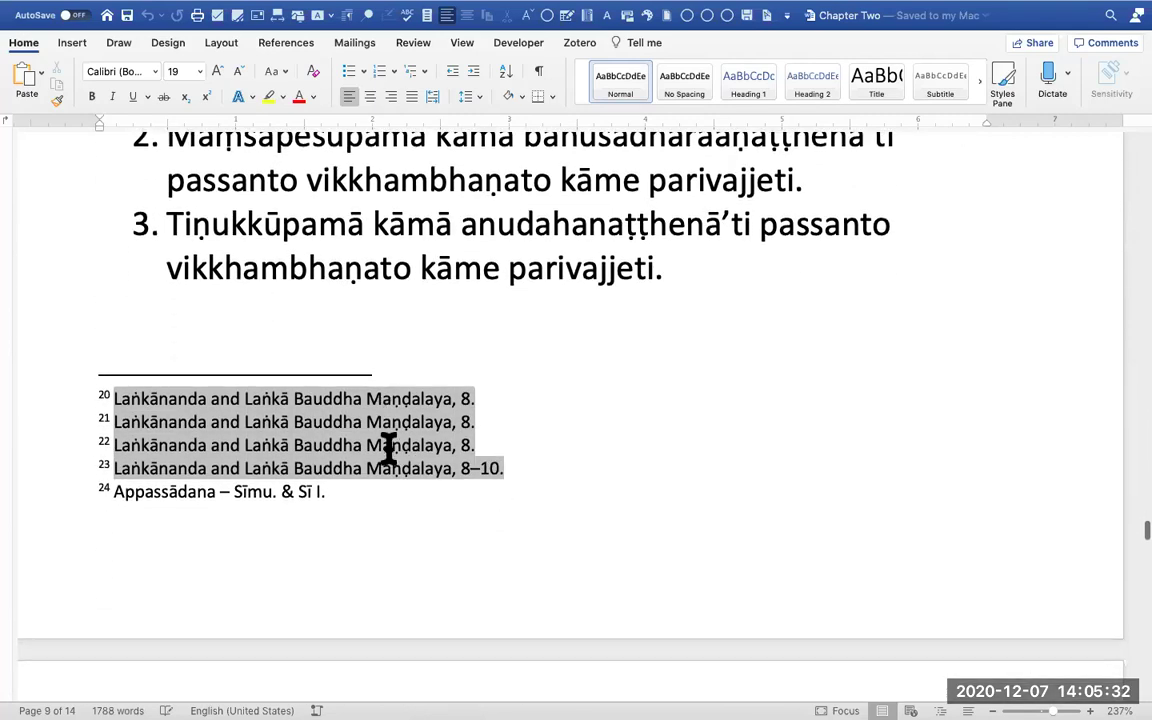
scroll(390, 445, "down", 20)
scroll(391, 441, "down", 20)
scroll(391, 441, "down", 20)
left_click(46, 33)
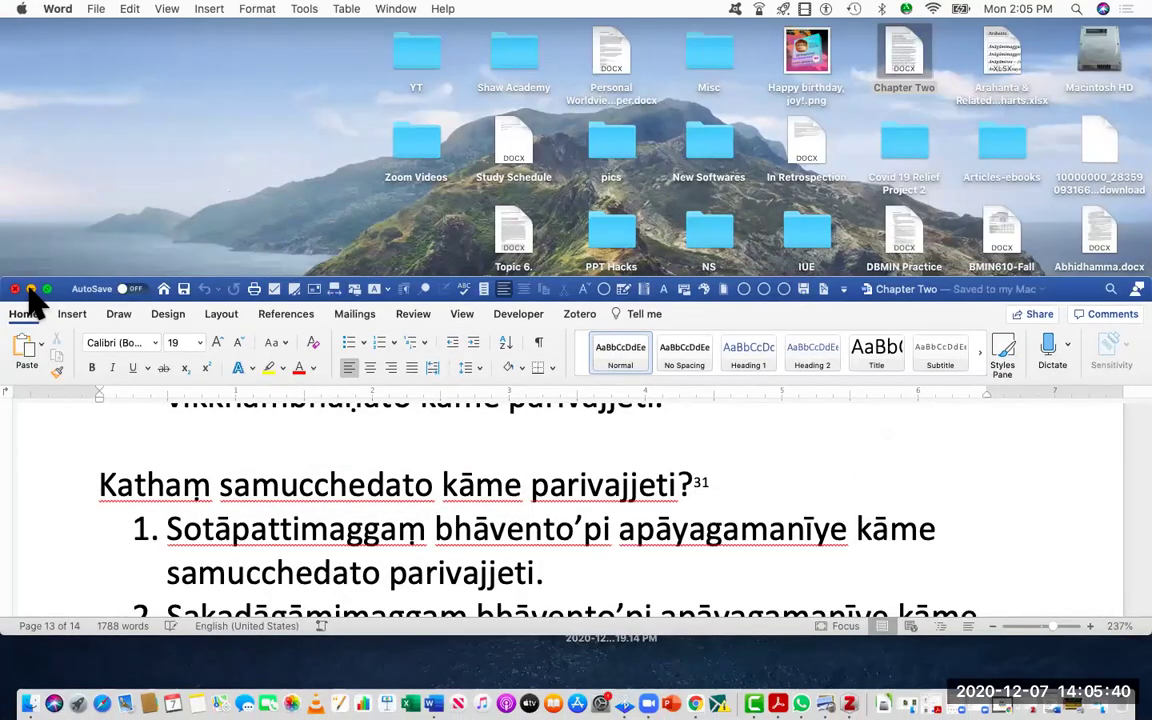
left_click(31, 290)
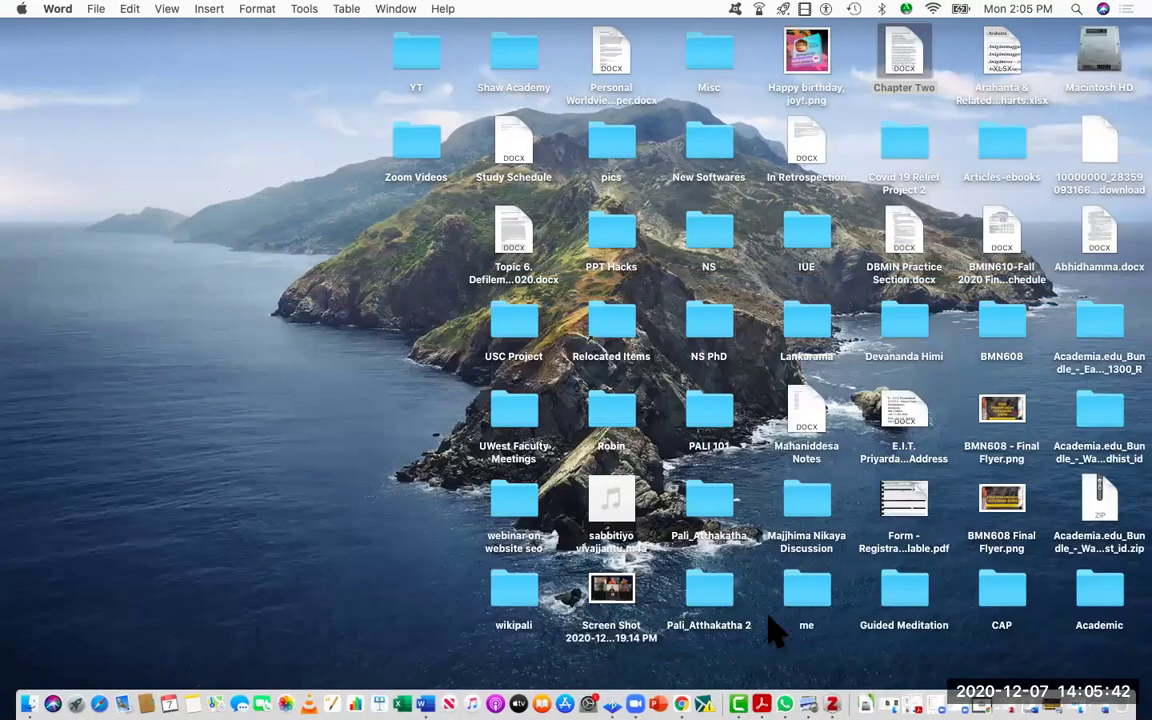